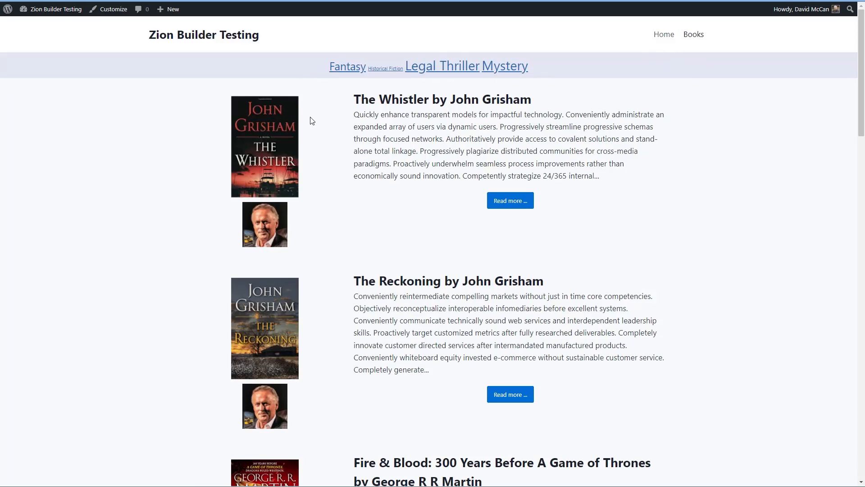
- View the single book page of The Whistler and go to the site's admin dashboard
{"action": "left_click", "coordinate": [381, 99]}
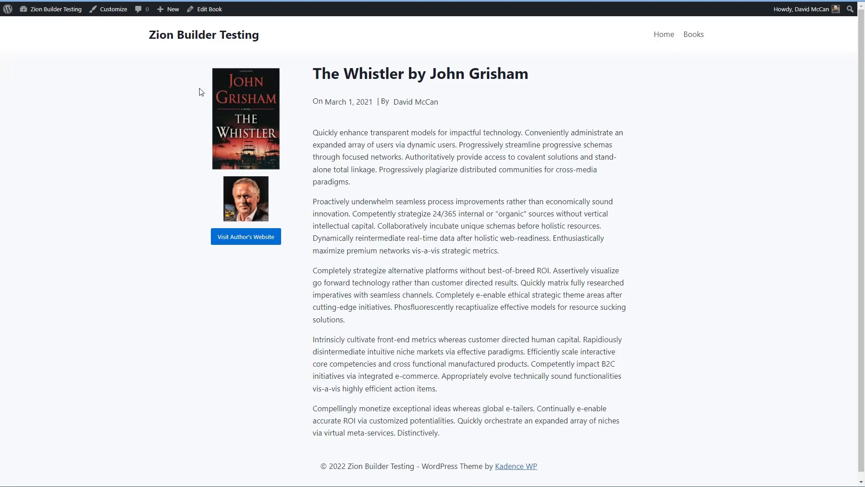
{"action": "mouse_move", "coordinate": [52, 9]}
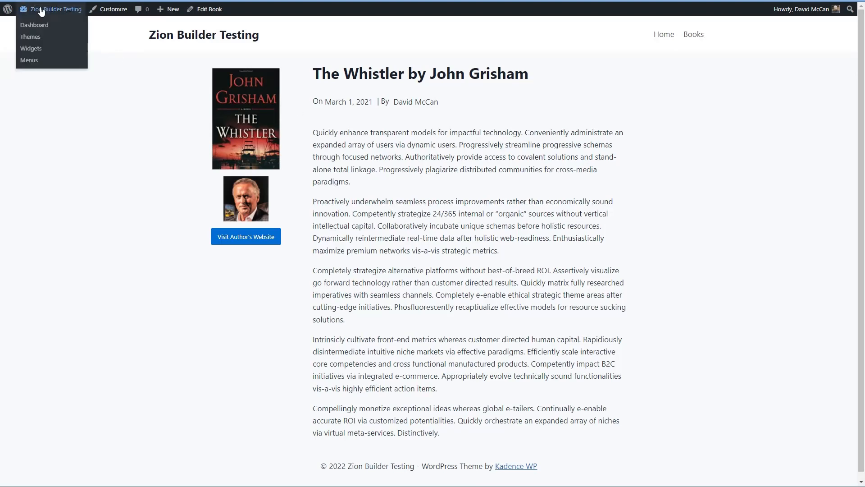
{"action": "left_click", "coordinate": [38, 27]}
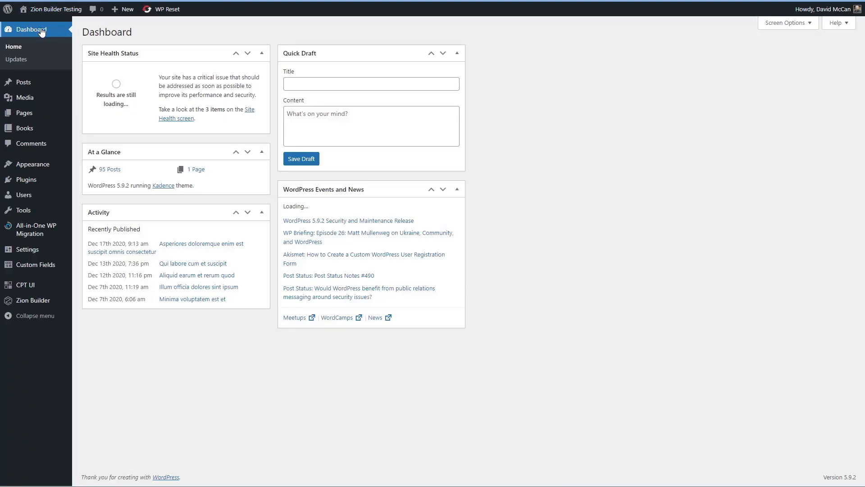
- Review the installed plugins, the installed themes and the site's Reading settings
{"action": "left_click", "coordinate": [27, 180]}
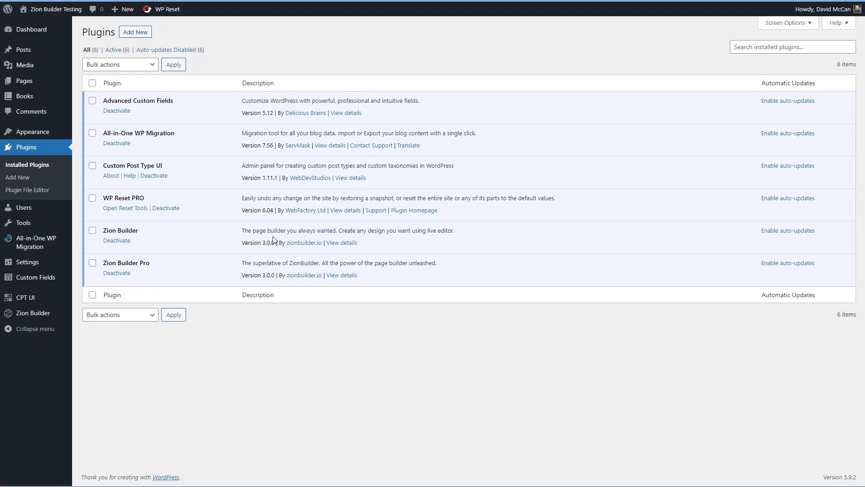
{"action": "mouse_move", "coordinate": [39, 131]}
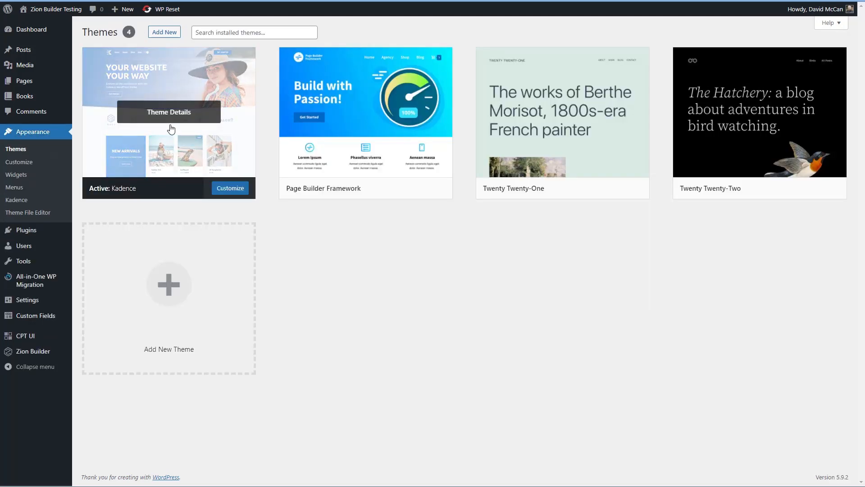
{"action": "mouse_move", "coordinate": [37, 299]}
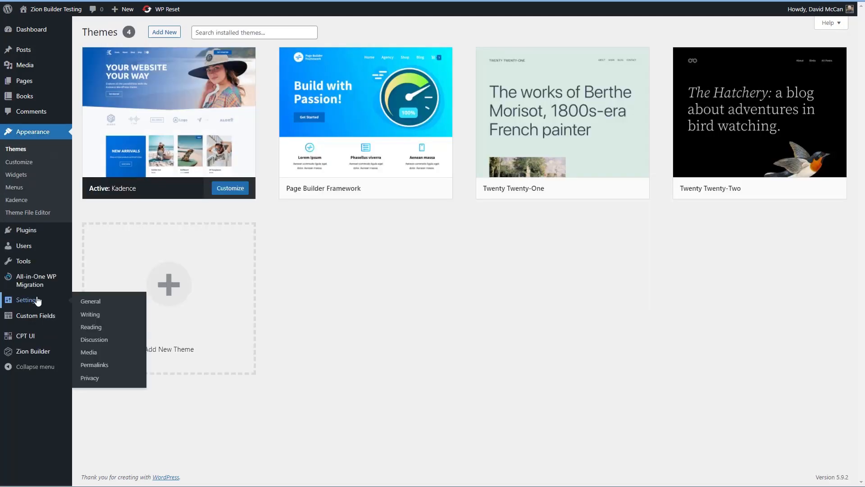
{"action": "left_click", "coordinate": [95, 327]}
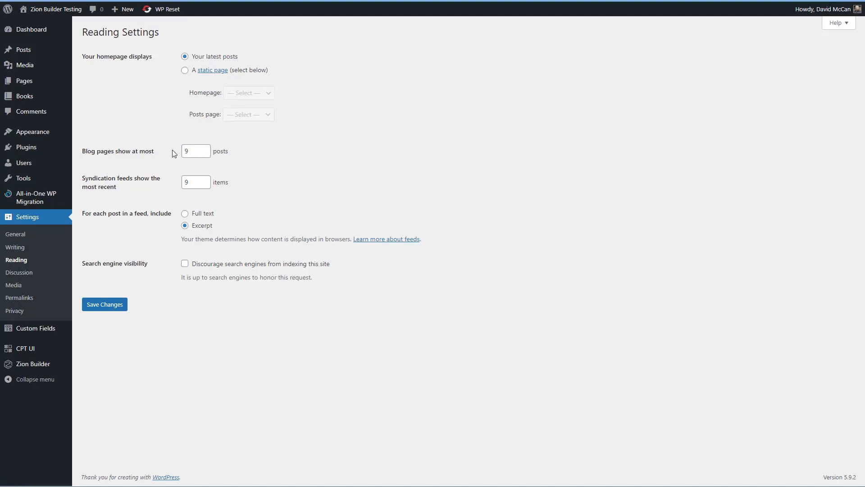
- Review Zion Builder's general settings, including allowed post types, Google Fonts and color presets
{"action": "mouse_move", "coordinate": [71, 365]}
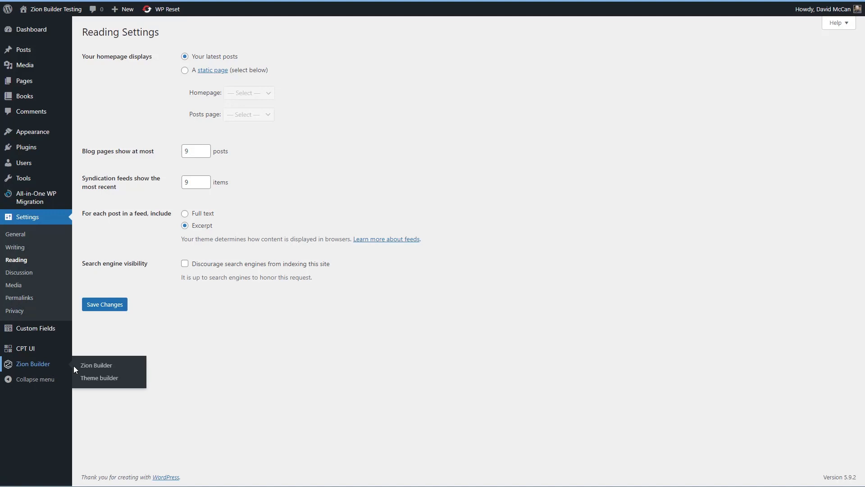
{"action": "left_click", "coordinate": [97, 366]}
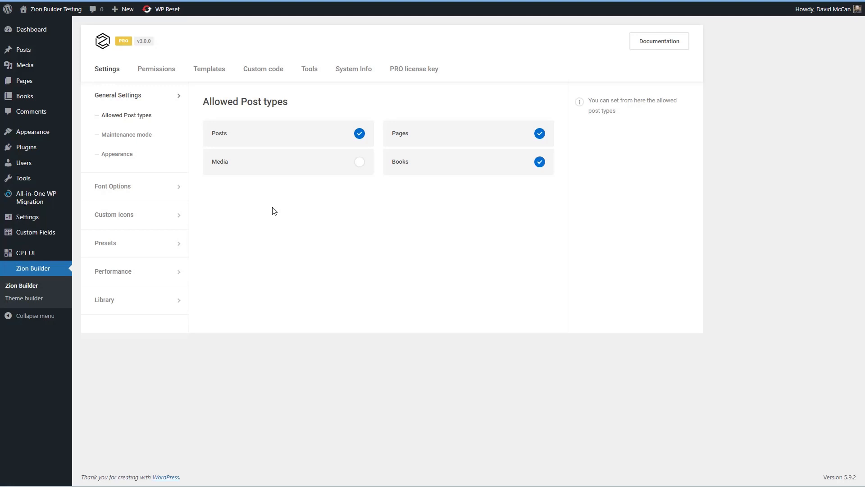
{"action": "left_click", "coordinate": [122, 187]}
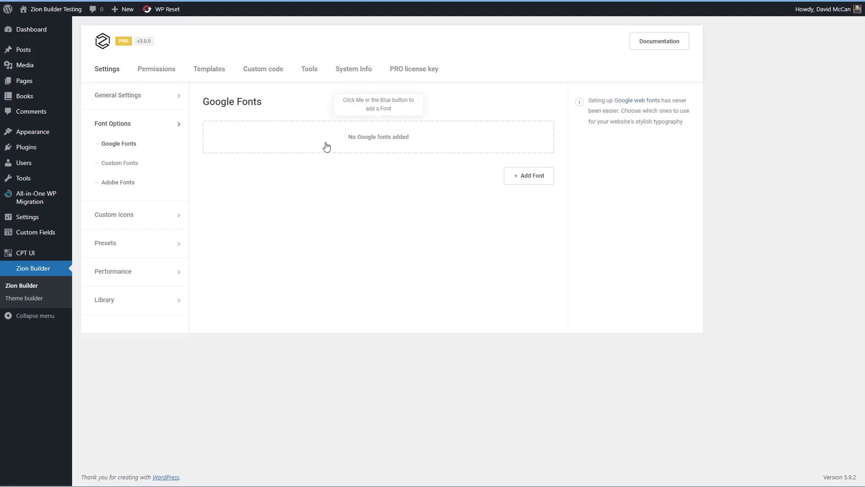
{"action": "left_click", "coordinate": [137, 243]}
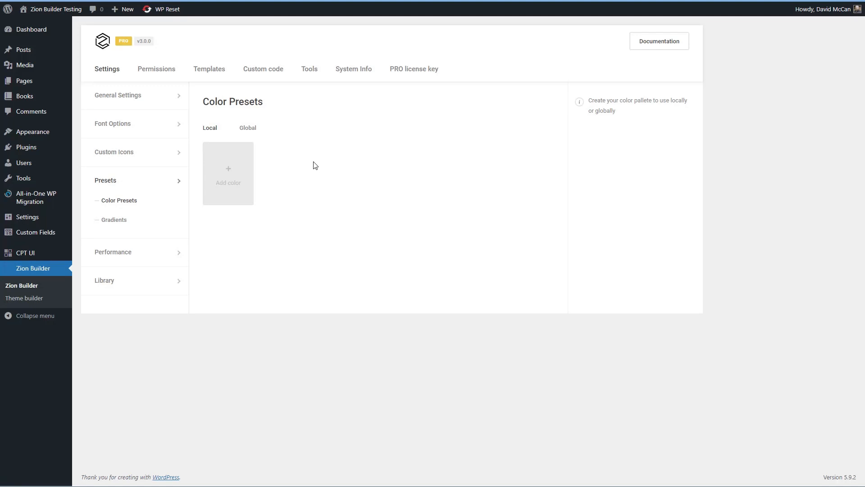
{"action": "left_click", "coordinate": [118, 68]}
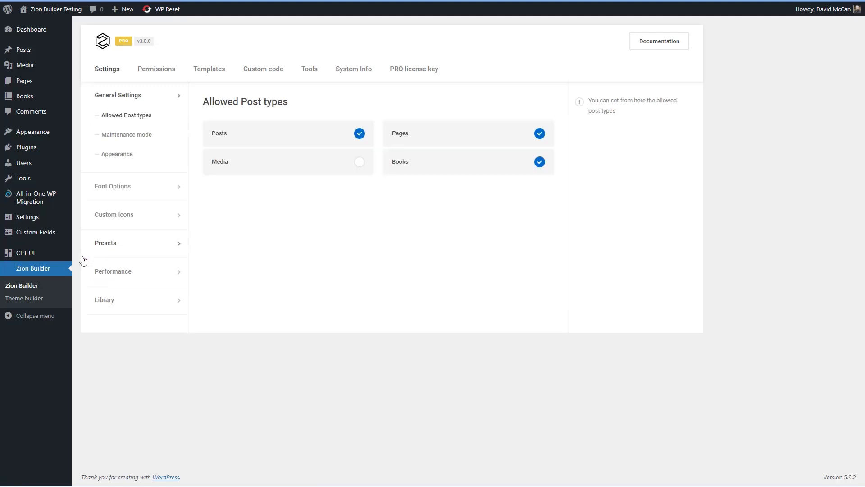
- Add a new header component to the Default template in the Theme Builder and save the templates
{"action": "left_click", "coordinate": [34, 299]}
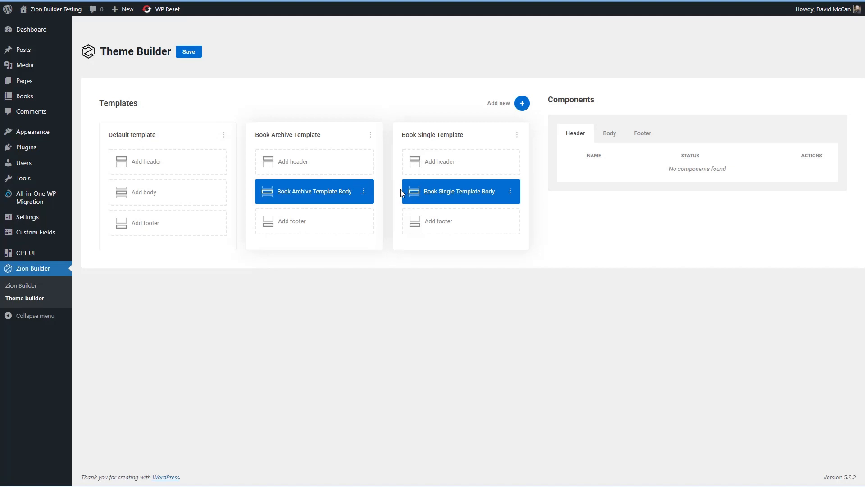
{"action": "left_click", "coordinate": [161, 163]}
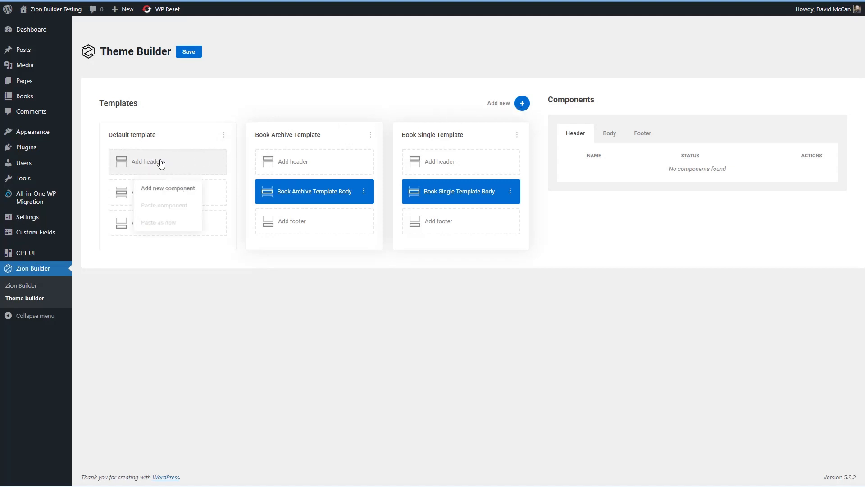
{"action": "left_click", "coordinate": [167, 188]}
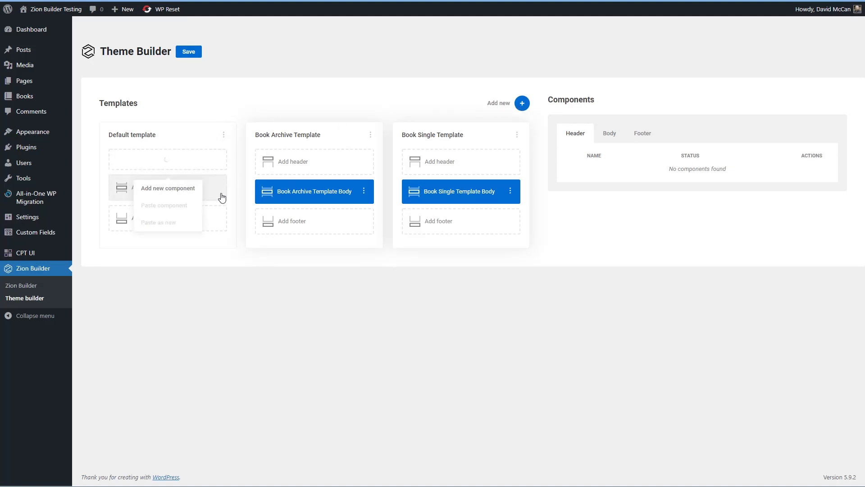
{"action": "left_click", "coordinate": [188, 54]}
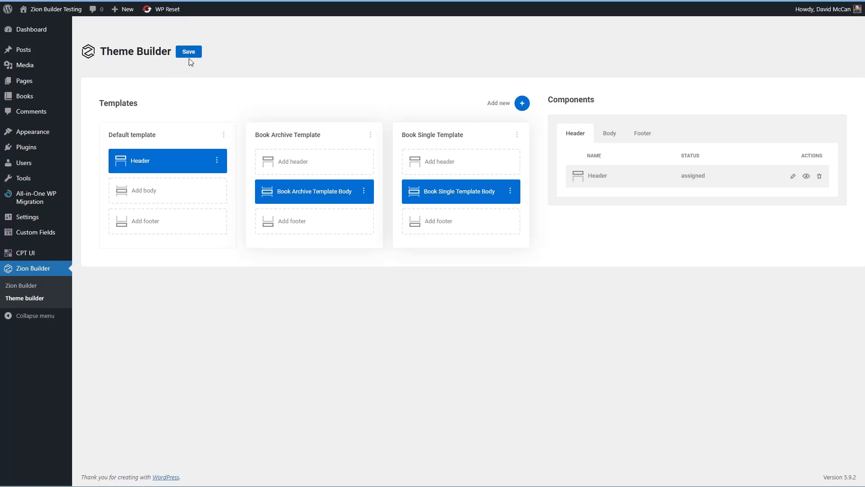
- Open the Default template's Header component for editing and look over its save and responsive device options
{"action": "left_click", "coordinate": [217, 161]}
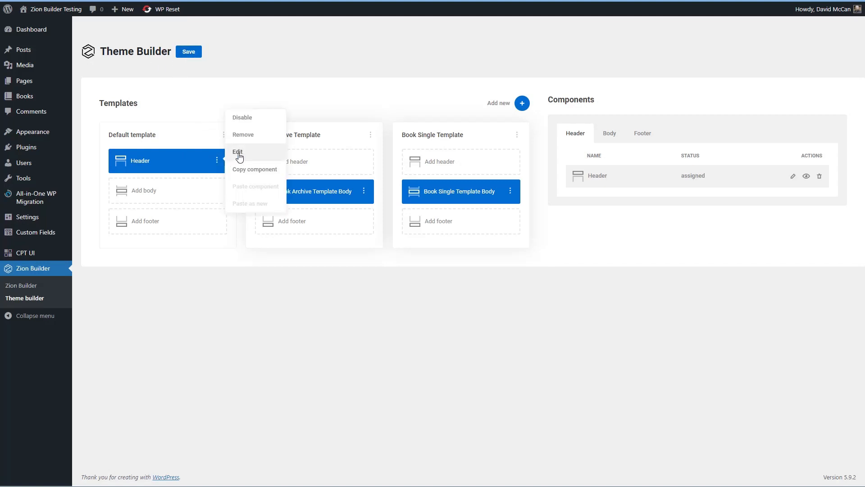
{"action": "left_click", "coordinate": [239, 158]}
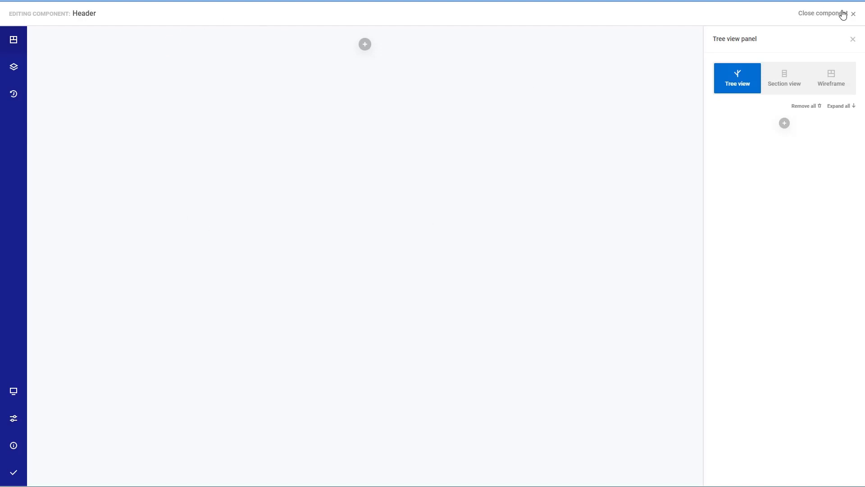
{"action": "mouse_move", "coordinate": [20, 475]}
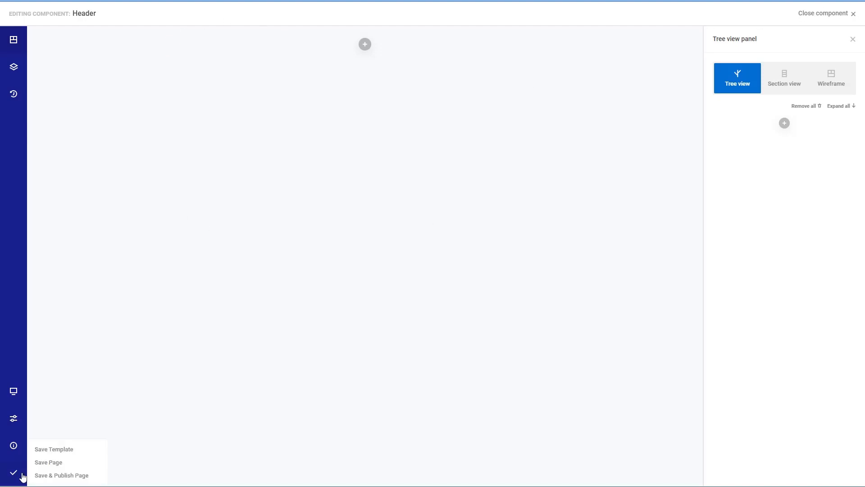
{"action": "mouse_move", "coordinate": [14, 445]}
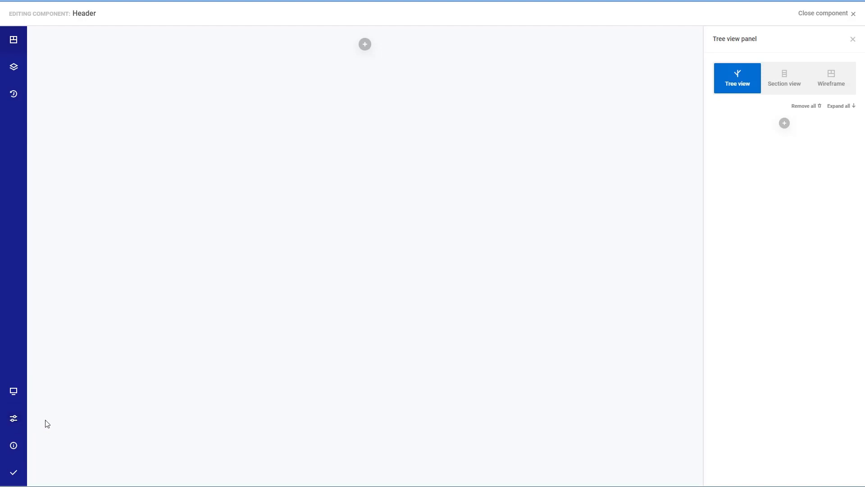
{"action": "mouse_move", "coordinate": [11, 395]}
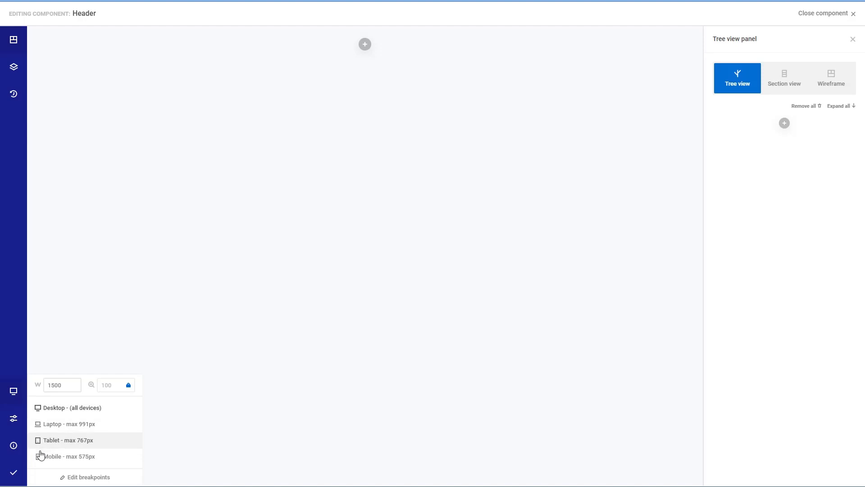
- Examine the header component's page options, including the available page layouts, and close them
{"action": "left_click", "coordinate": [14, 419]}
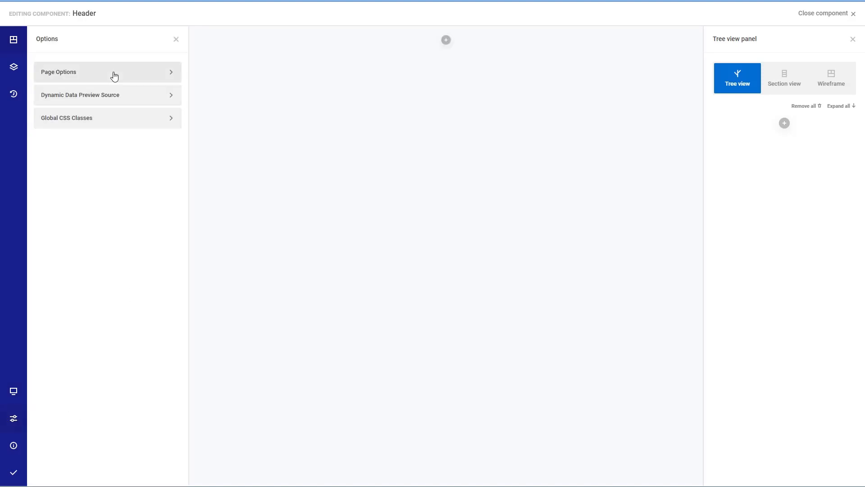
{"action": "left_click", "coordinate": [94, 73]}
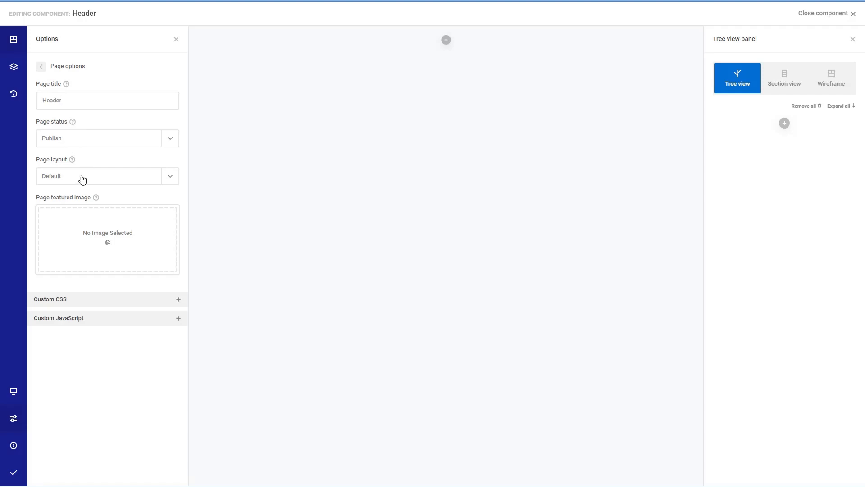
{"action": "left_click", "coordinate": [172, 177]}
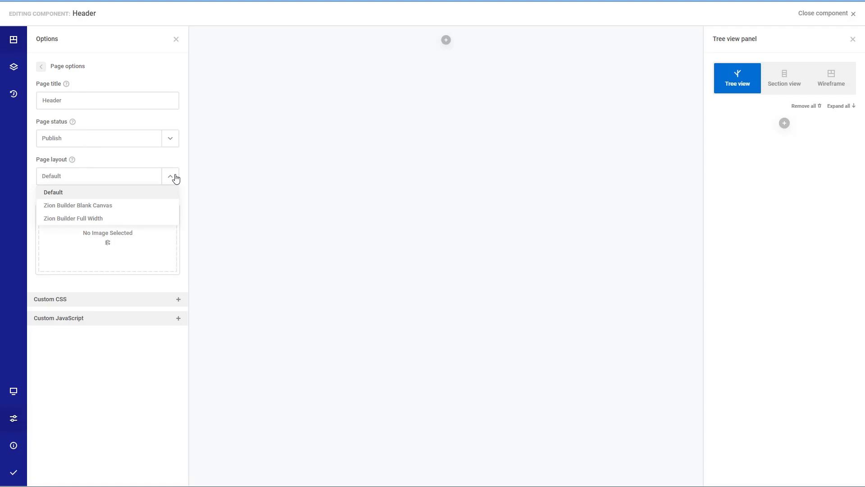
{"action": "left_click", "coordinate": [175, 178]}
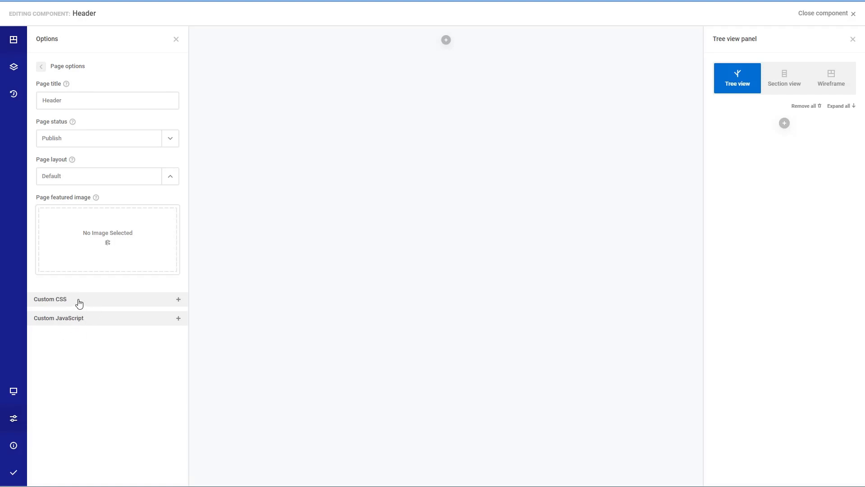
{"action": "left_click", "coordinate": [14, 417]}
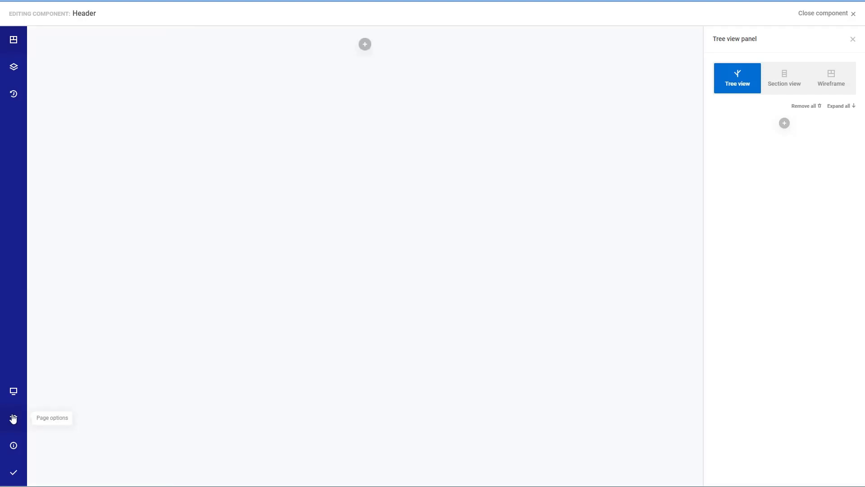
- Examine the header component's dynamic data preview source and close the options
{"action": "left_click", "coordinate": [14, 418]}
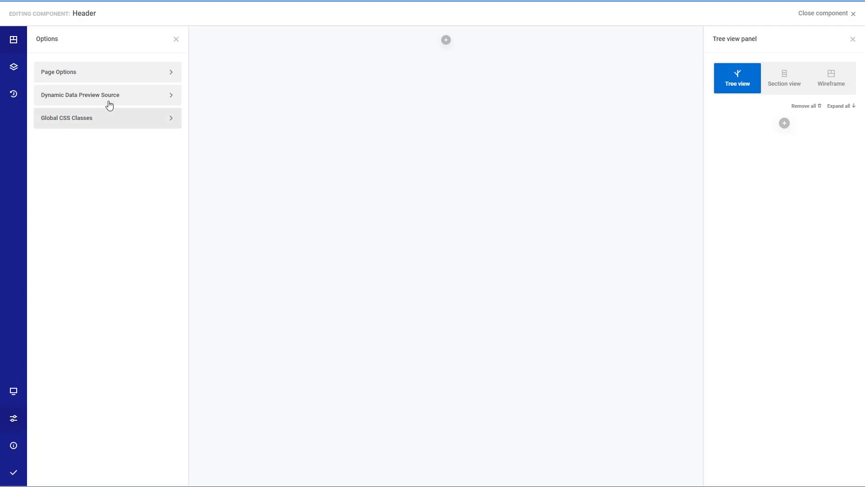
{"action": "left_click", "coordinate": [81, 97]}
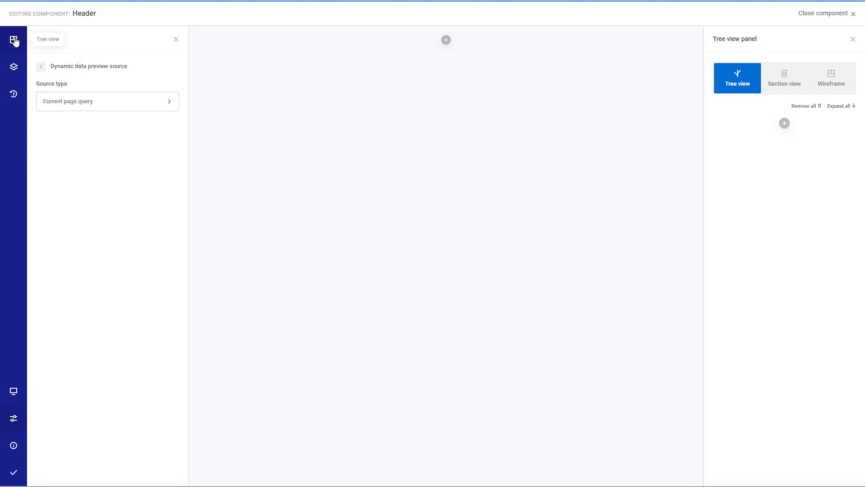
{"action": "left_click", "coordinate": [175, 40]}
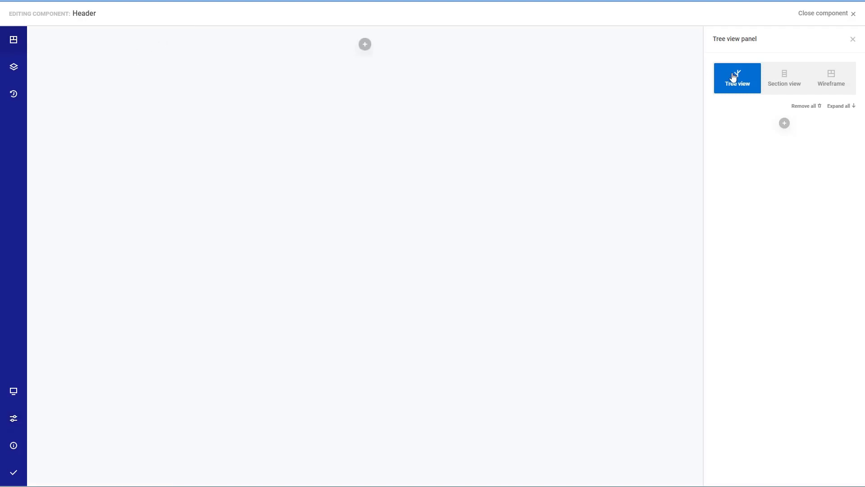
- Look at the component's structure in the section and wireframe views, and close the structure view
{"action": "left_click", "coordinate": [775, 80]}
{"action": "left_click", "coordinate": [825, 80]}
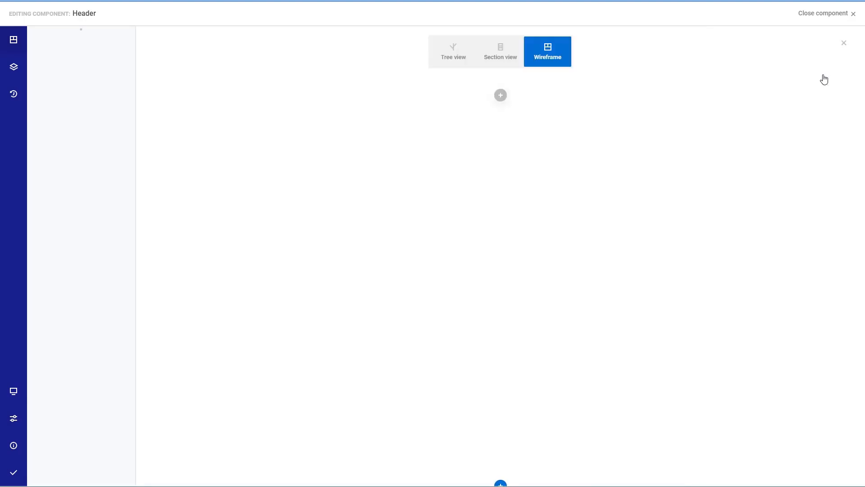
{"action": "left_click", "coordinate": [843, 43]}
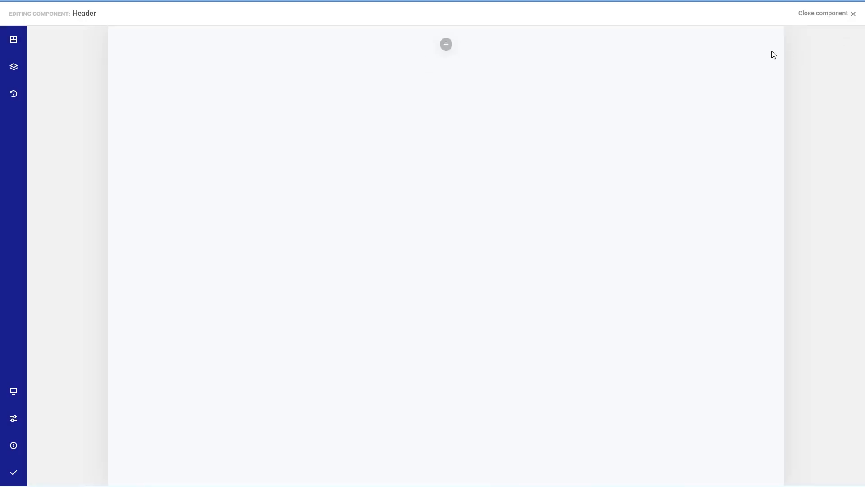
- Add a section to the header and set its boxed inner content width to 1290px
{"action": "left_click", "coordinate": [444, 44]}
{"action": "left_click", "coordinate": [442, 77]}
{"action": "left_click", "coordinate": [392, 39]}
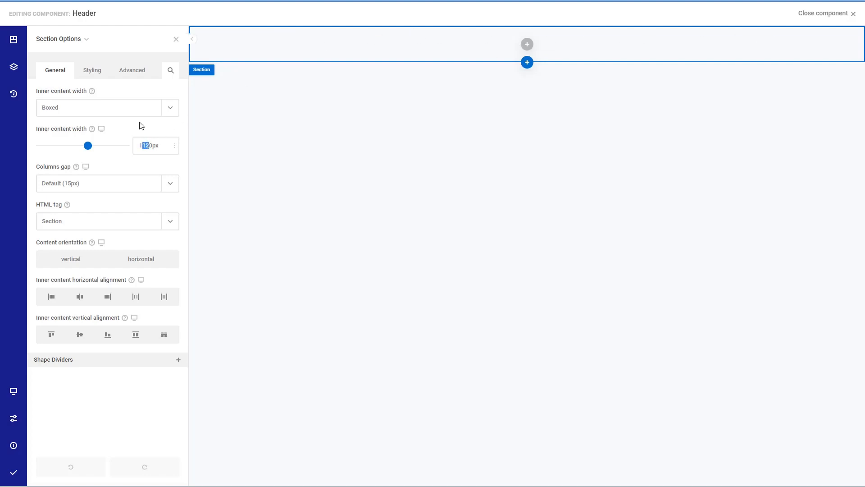
{"action": "type", "text": "29"}
- Insert a layout of two equal columns into the header section and open the first column's options
{"action": "left_click", "coordinate": [527, 45]}
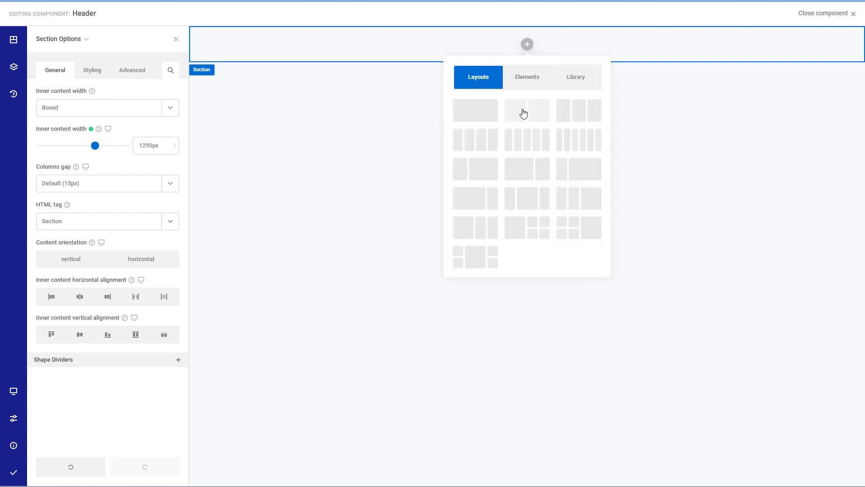
{"action": "left_click", "coordinate": [523, 114]}
{"action": "left_click", "coordinate": [272, 91]}
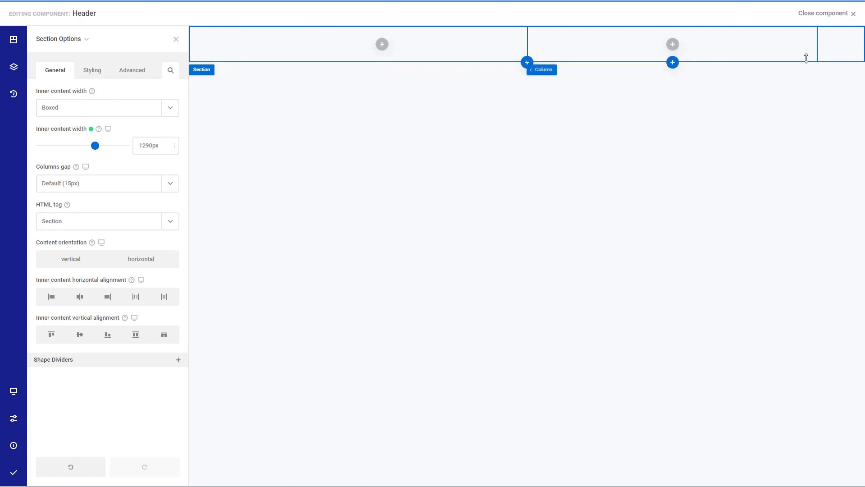
{"action": "left_click", "coordinate": [251, 70]}
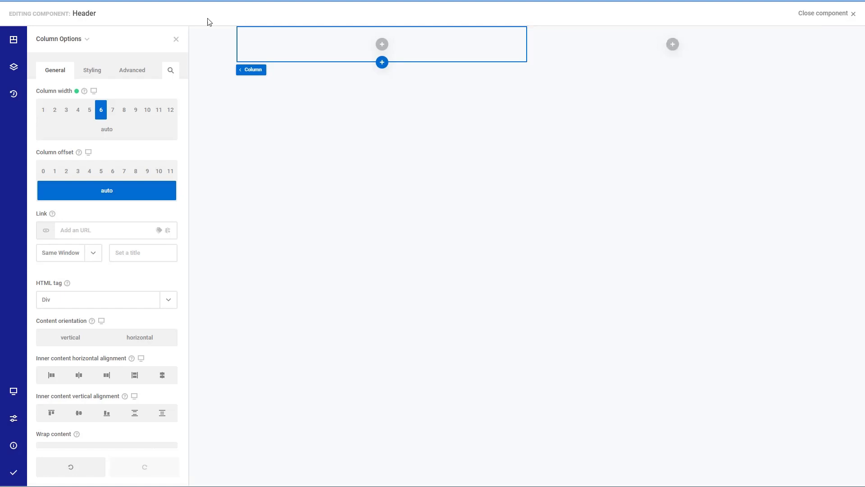
- Show the header's tree view and look at the options of the section and its two columns, finishing on the first column
{"action": "left_click", "coordinate": [14, 40]}
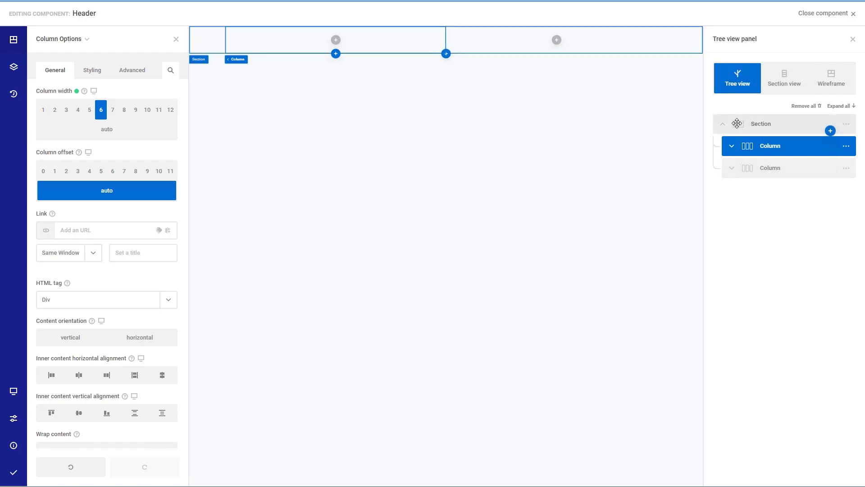
{"action": "left_click", "coordinate": [769, 168]}
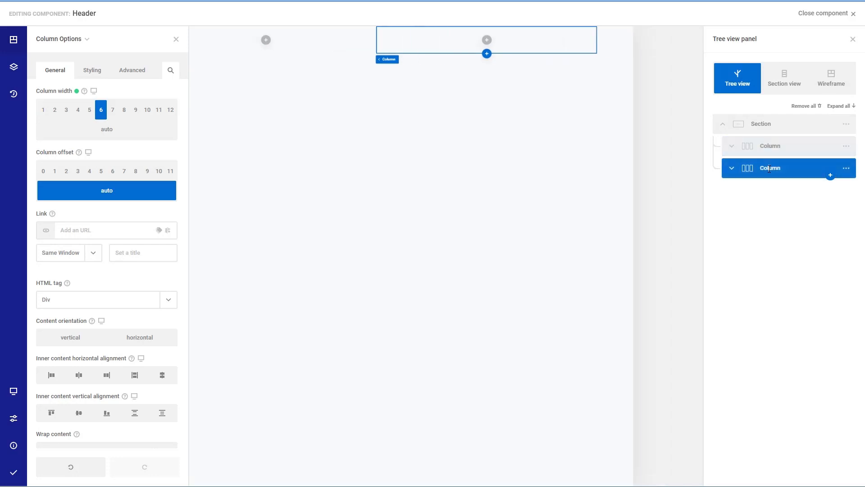
{"action": "left_click", "coordinate": [773, 146]}
{"action": "left_click", "coordinate": [759, 124]}
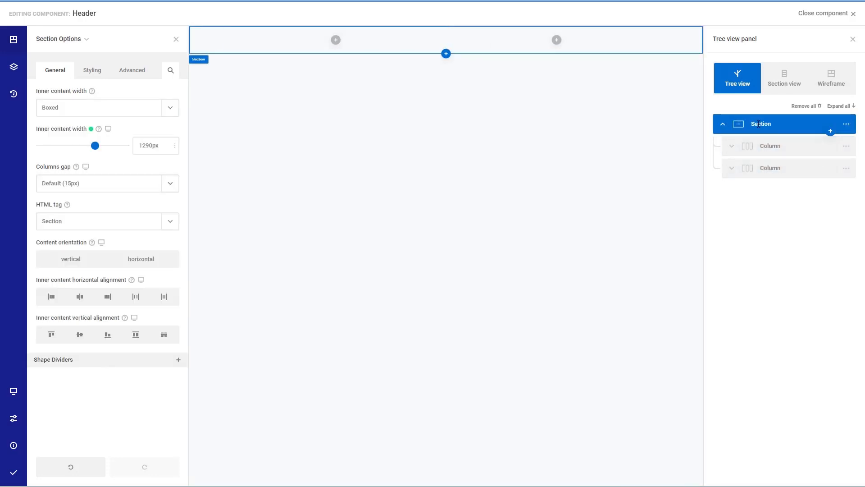
{"action": "left_click", "coordinate": [767, 145]}
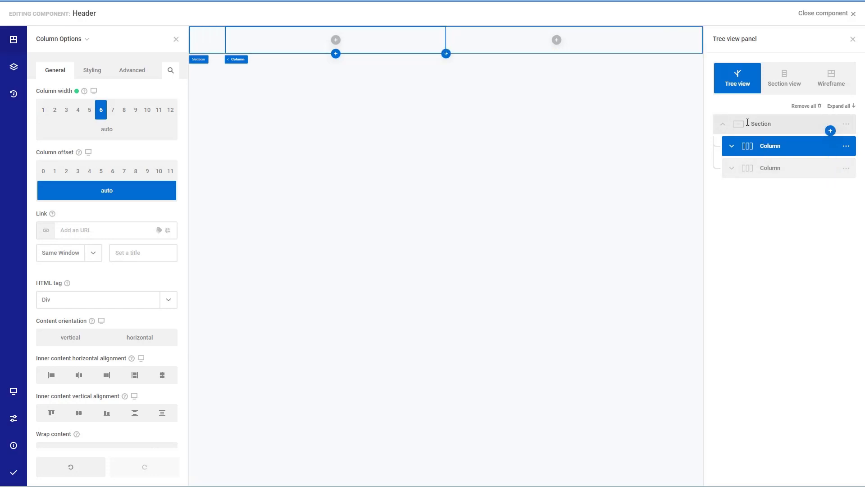
- Browse the layouts and the full list of elements available for insertion at the first column, and close the list
{"action": "left_click", "coordinate": [336, 54]}
{"action": "left_click", "coordinate": [297, 66]}
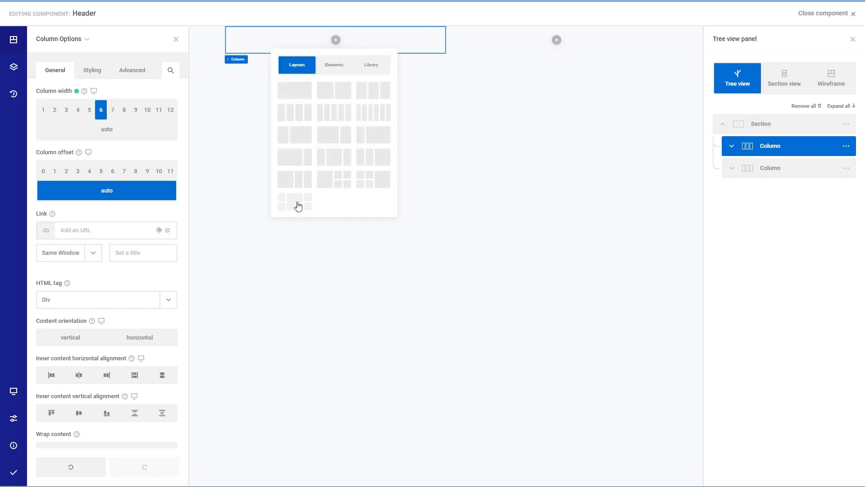
{"action": "left_click", "coordinate": [331, 66]}
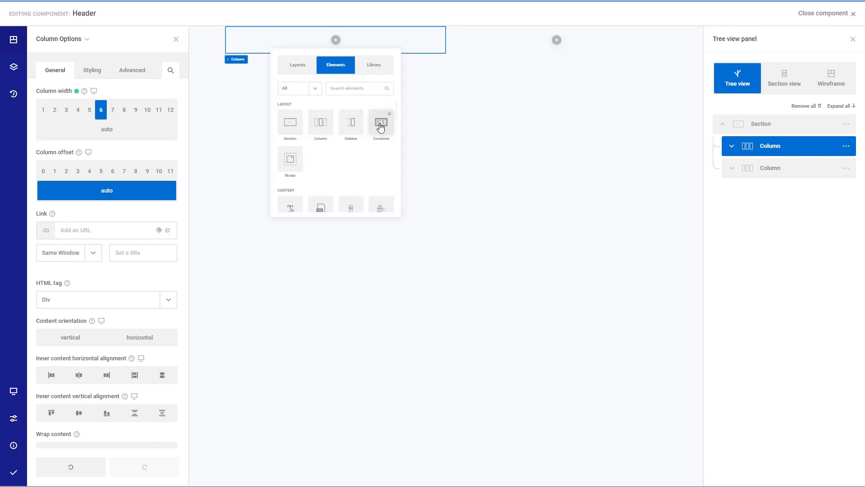
{"action": "scroll", "coordinate": [370, 119], "scroll_direction": "down", "scroll_amount": 1}
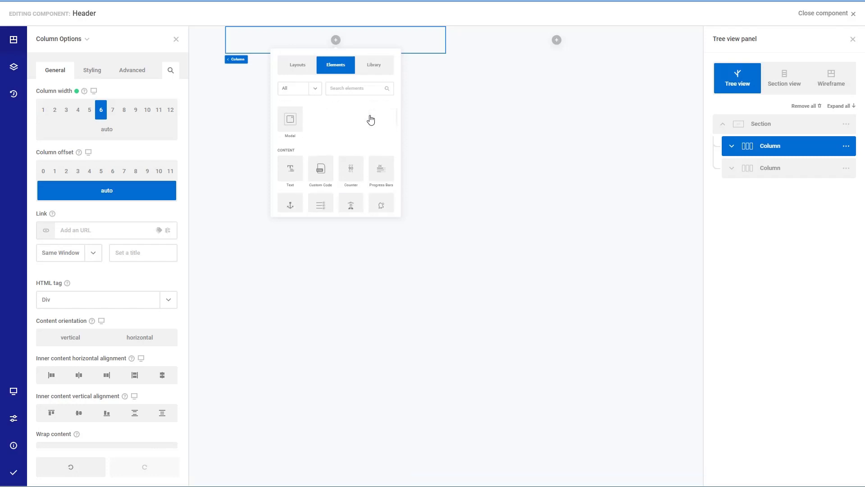
{"action": "scroll", "coordinate": [371, 120], "scroll_direction": "down", "scroll_amount": 1}
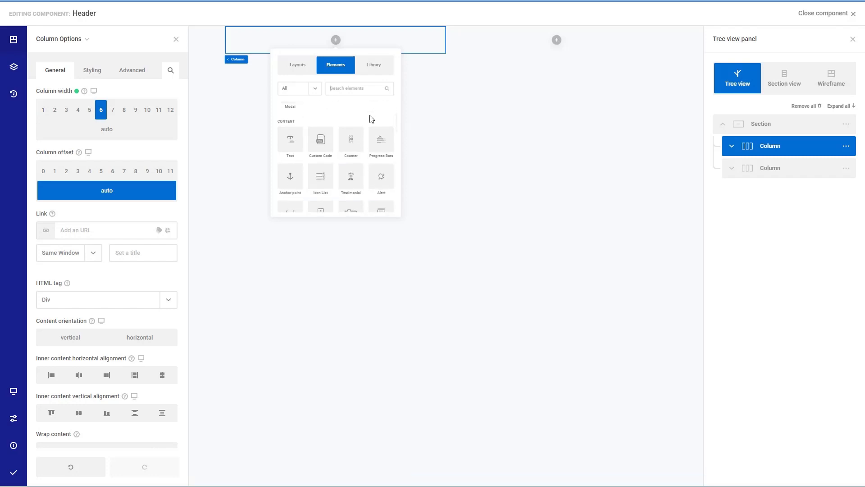
{"action": "scroll", "coordinate": [371, 119], "scroll_direction": "down", "scroll_amount": 1}
{"action": "scroll", "coordinate": [371, 119], "scroll_direction": "up", "scroll_amount": 1}
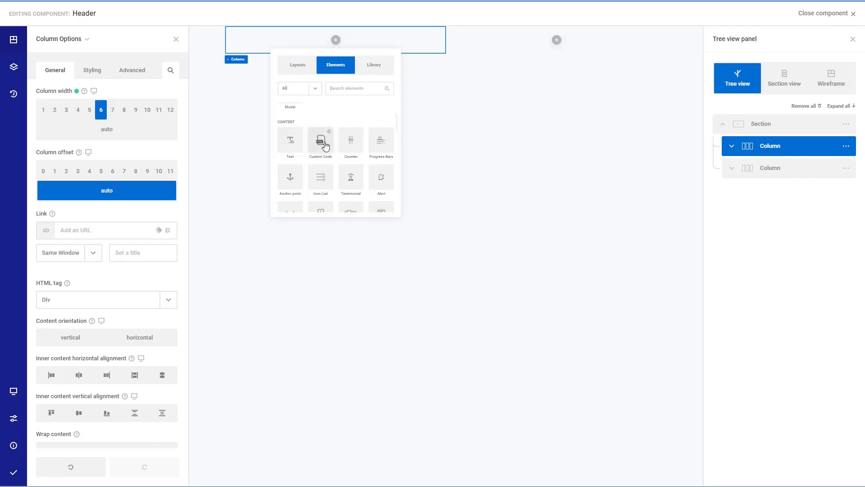
{"action": "scroll", "coordinate": [321, 141], "scroll_direction": "down", "scroll_amount": 3}
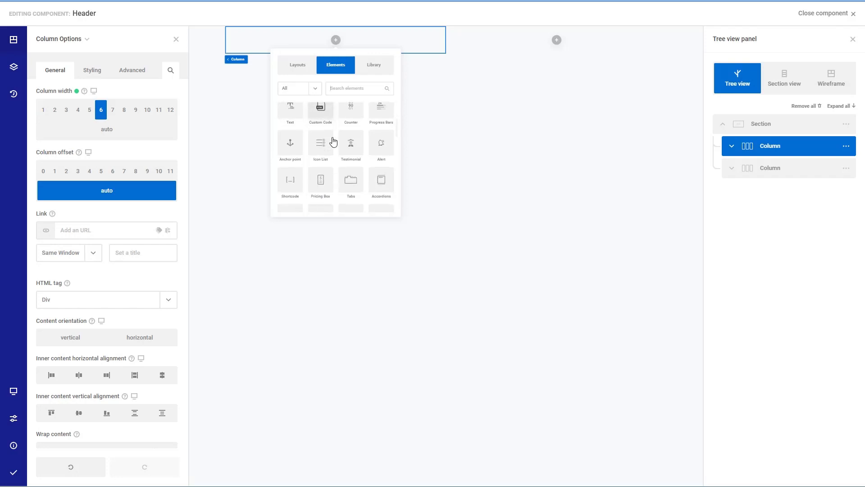
{"action": "scroll", "coordinate": [331, 141], "scroll_direction": "down", "scroll_amount": 5}
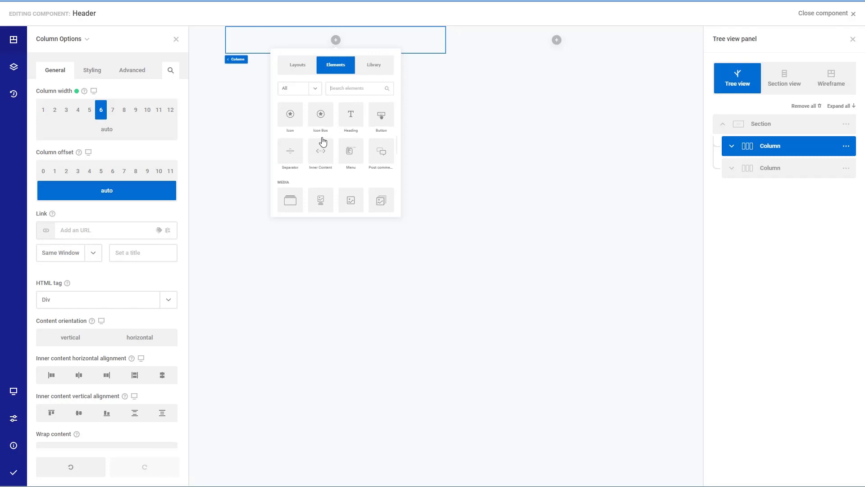
{"action": "scroll", "coordinate": [334, 141], "scroll_direction": "down", "scroll_amount": 5}
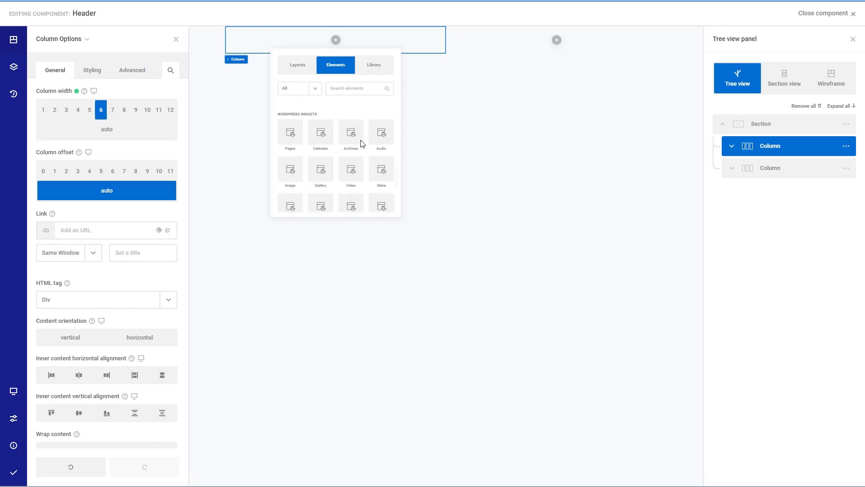
{"action": "scroll", "coordinate": [361, 143], "scroll_direction": "down", "scroll_amount": 5}
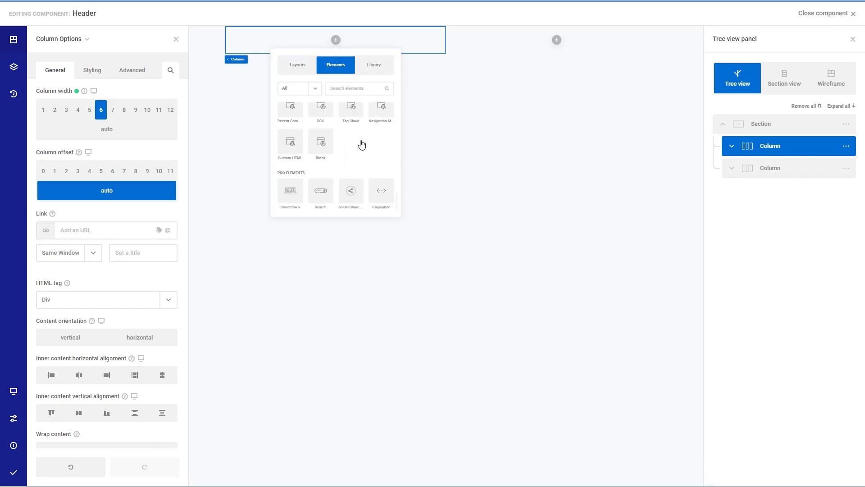
{"action": "scroll", "coordinate": [360, 143], "scroll_direction": "up", "scroll_amount": 15}
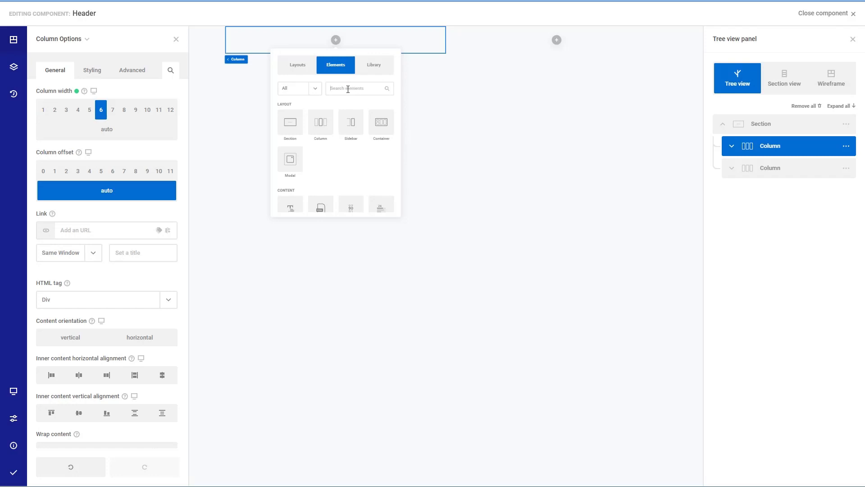
{"action": "left_click", "coordinate": [448, 93]}
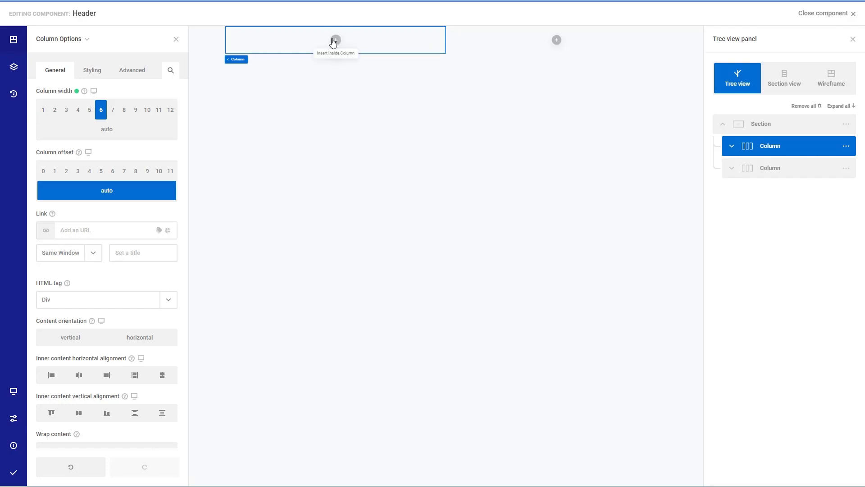
- Look at the first column's insertable elements with the side panels closed, and restore the tree view with the section's options
{"action": "left_click", "coordinate": [335, 40]}
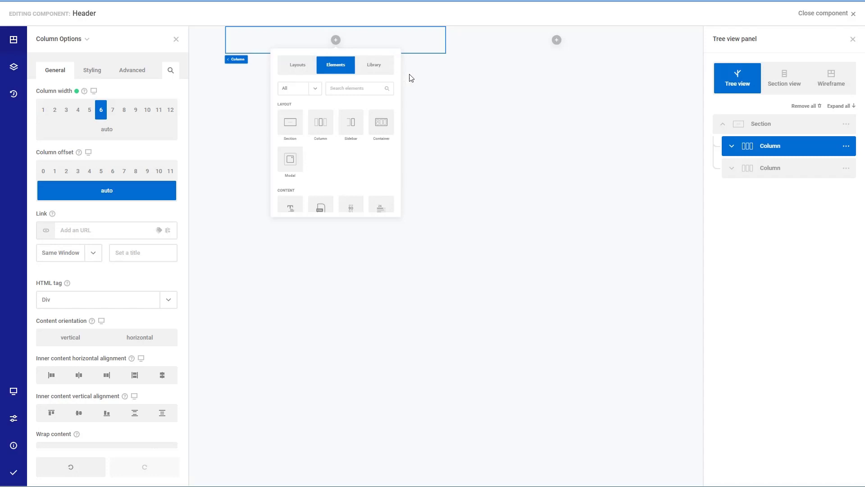
{"action": "left_click", "coordinate": [852, 40]}
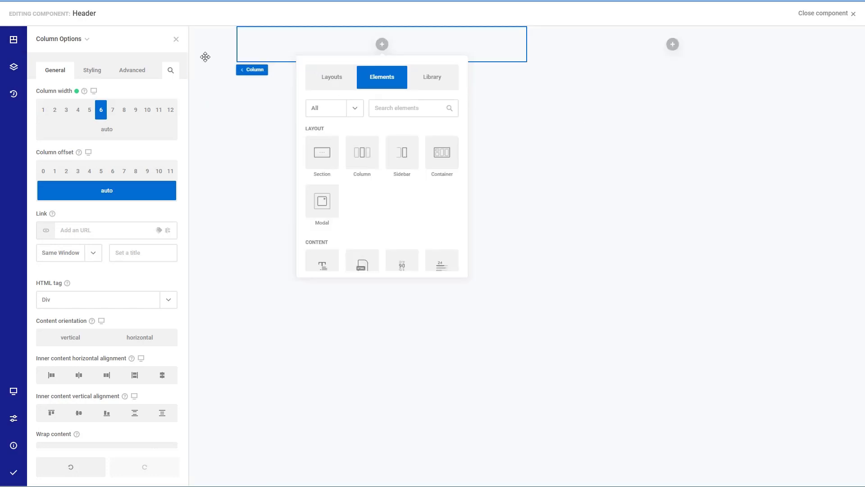
{"action": "left_click", "coordinate": [176, 39]}
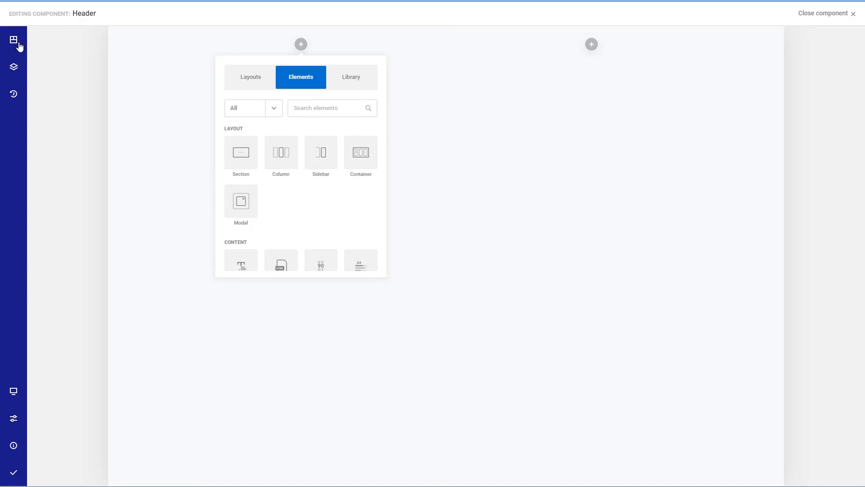
{"action": "scroll", "coordinate": [290, 167], "scroll_direction": "down", "scroll_amount": 3}
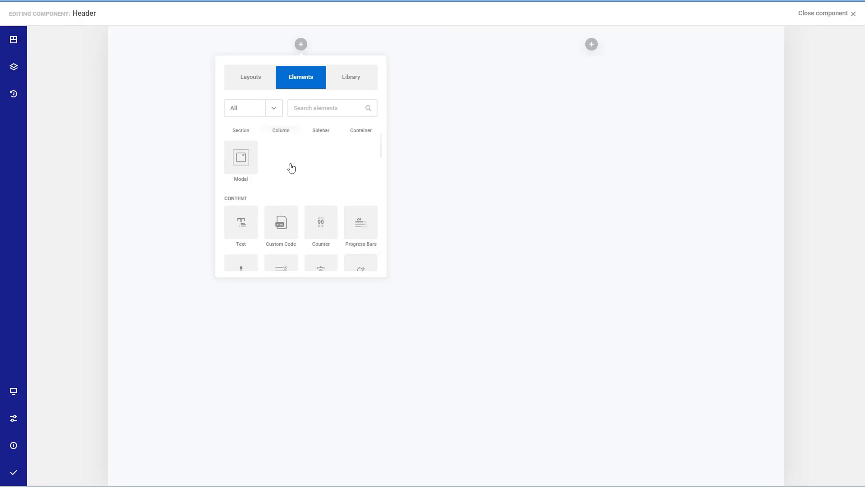
{"action": "left_click", "coordinate": [12, 42]}
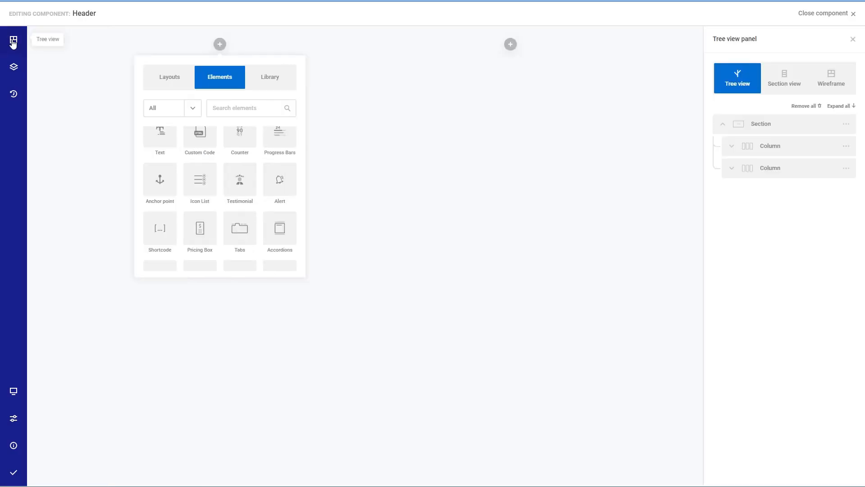
{"action": "left_click", "coordinate": [761, 124]}
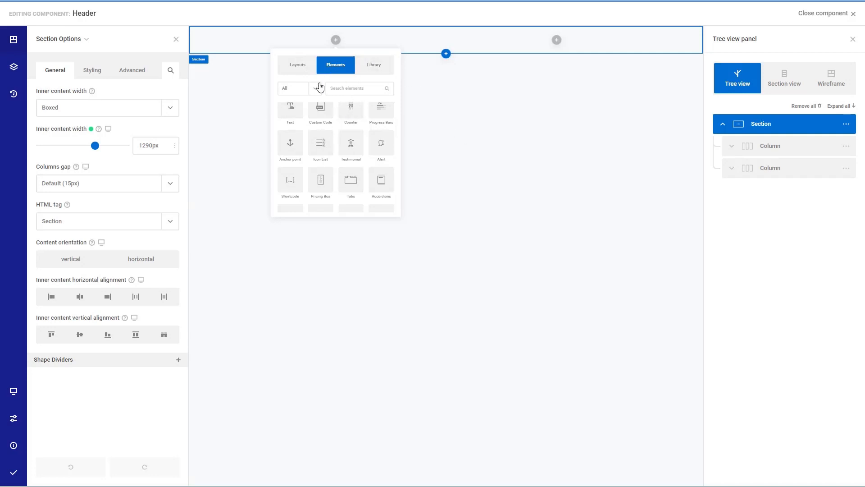
- Look through the templates in the Zion Builder library and the local library, and close the library
{"action": "left_click", "coordinate": [370, 69]}
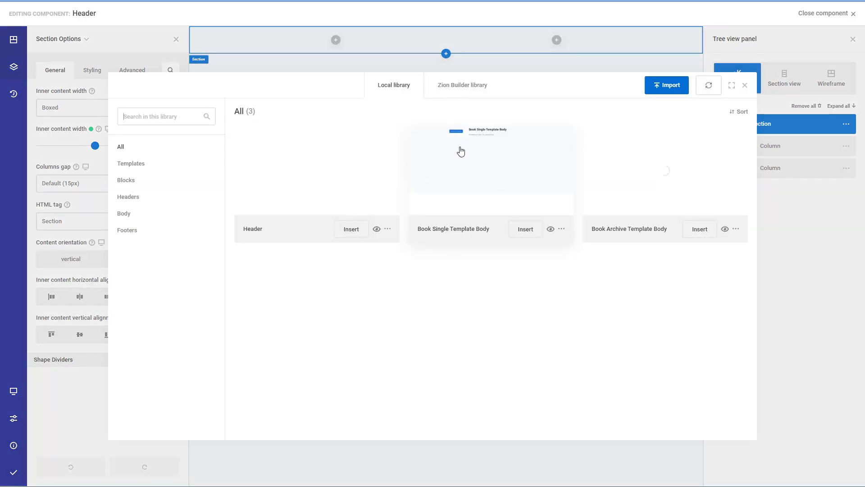
{"action": "left_click", "coordinate": [461, 86]}
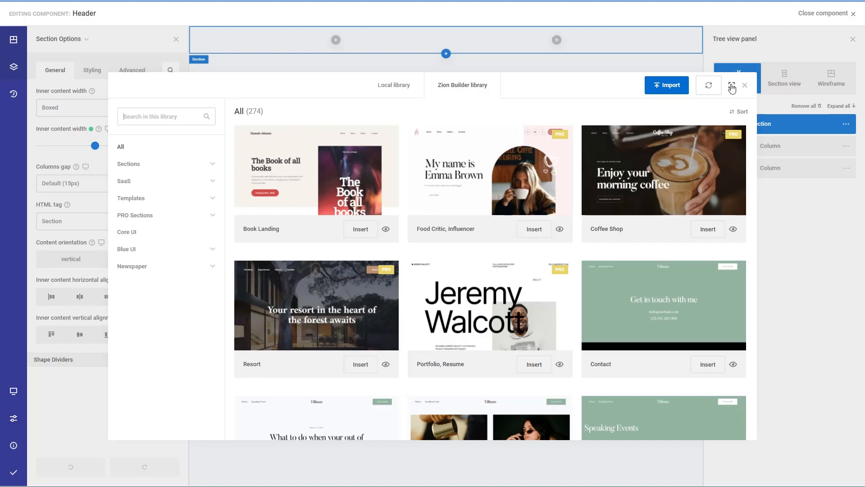
{"action": "left_click", "coordinate": [397, 86]}
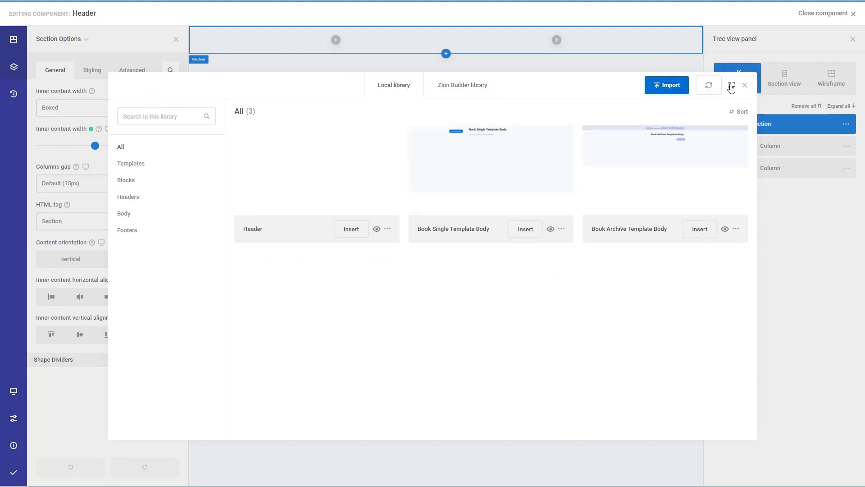
{"action": "left_click", "coordinate": [745, 86]}
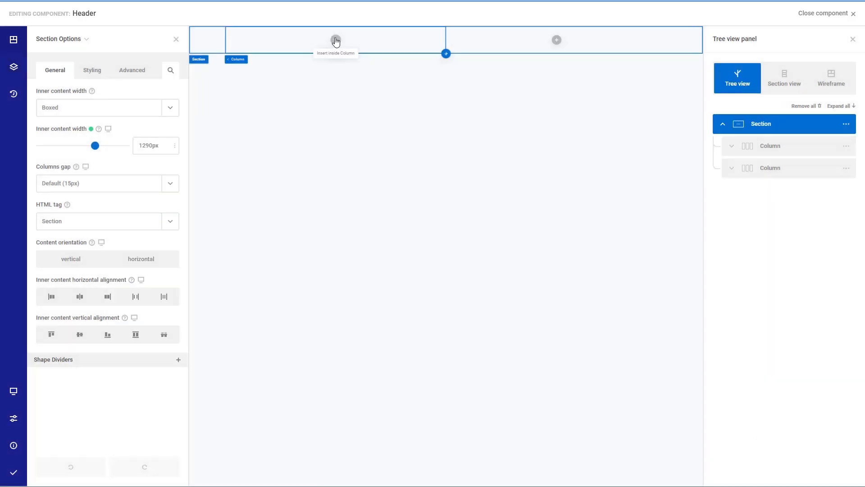
- Search the elements for "image" and insert an Image element into the header's first column
{"action": "left_click", "coordinate": [336, 40]}
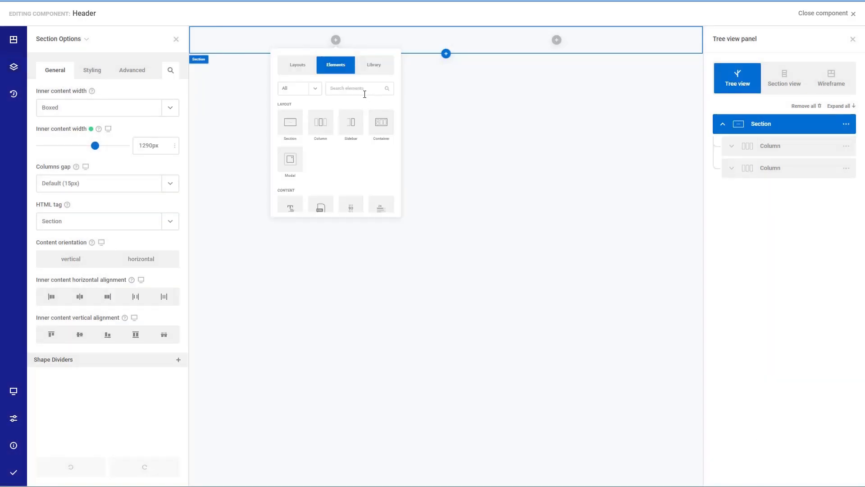
{"action": "type", "text": "image"}
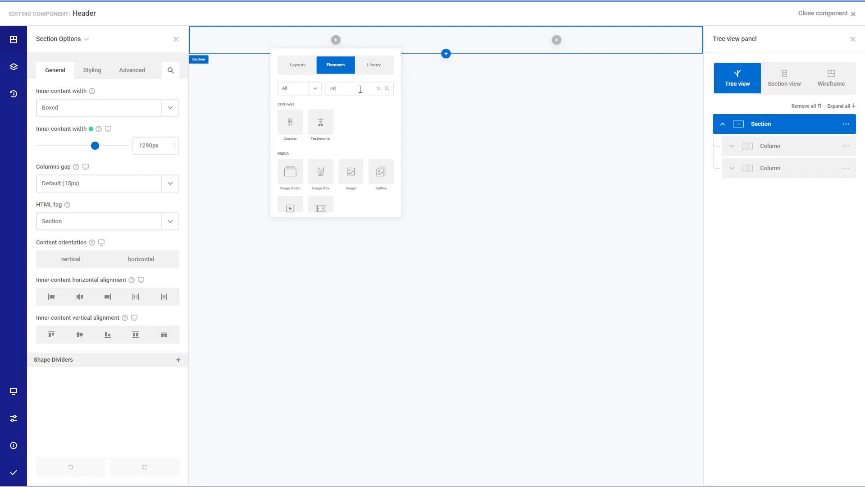
{"action": "key", "text": "BackSpace"}
{"action": "key", "text": "BackSpace"}
{"action": "key", "text": "BackSpace"}
{"action": "key", "text": "BackSpace"}
{"action": "type", "text": "image"}
{"action": "left_click", "coordinate": [352, 124]}
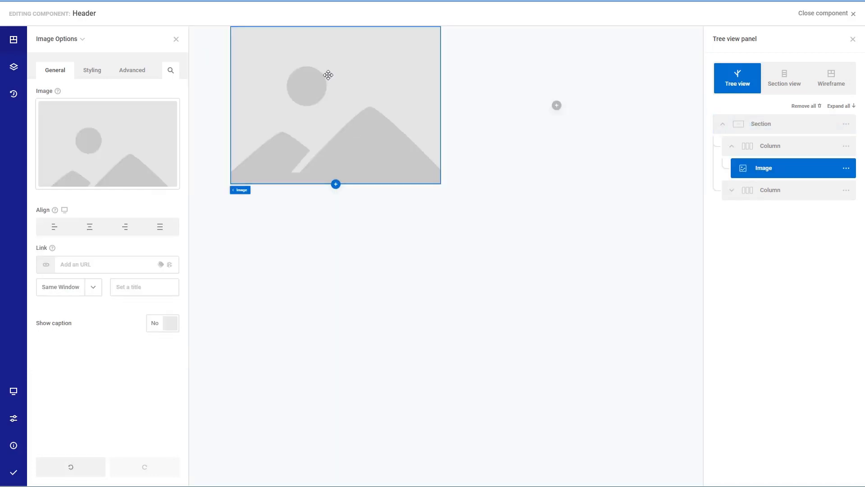
- Set the image's source to the Site Logo dynamic data and save the header component
{"action": "mouse_move", "coordinate": [167, 180]}
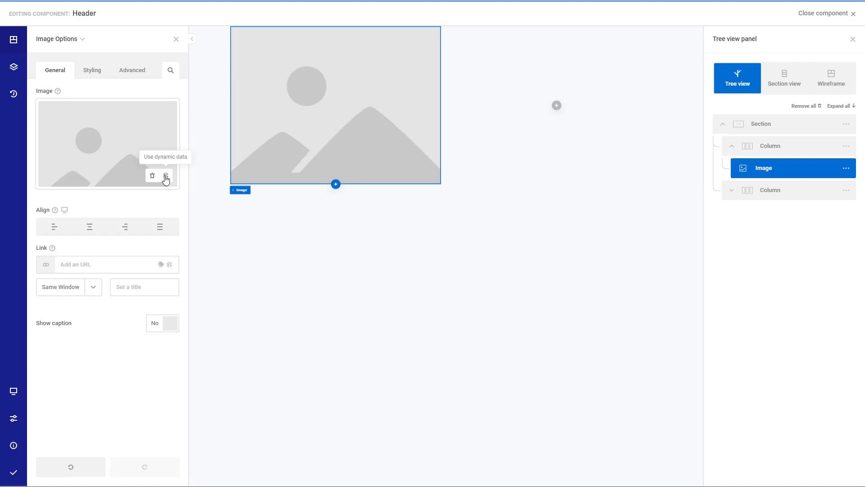
{"action": "left_click", "coordinate": [166, 179]}
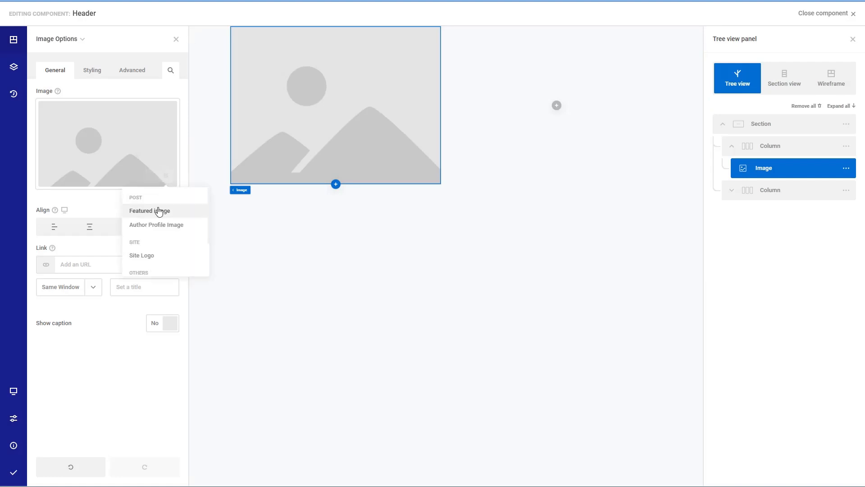
{"action": "left_click", "coordinate": [140, 256]}
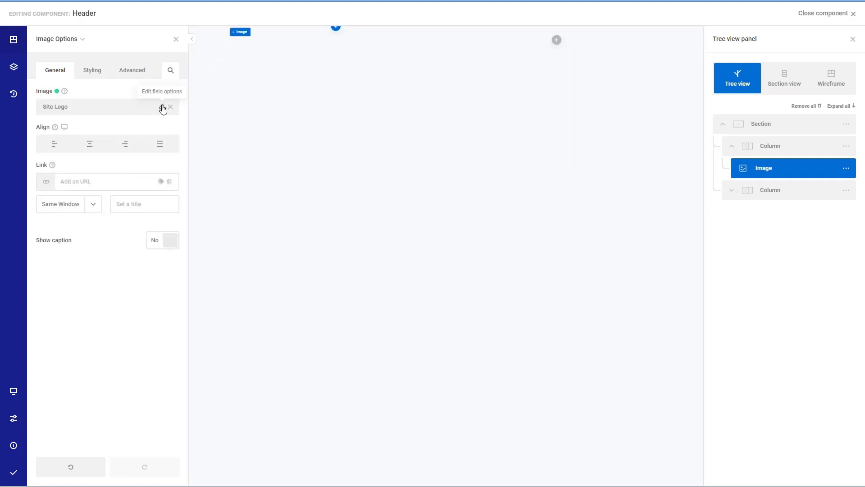
{"action": "mouse_move", "coordinate": [15, 476]}
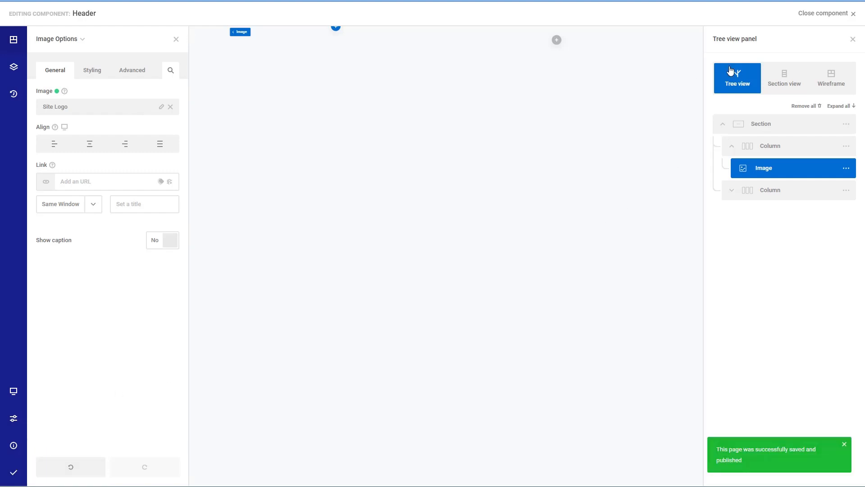
- Close the header component and set book-logo-circle-transparent.png from the media library as the site logo in the Customizer's header settings
{"action": "left_click", "coordinate": [814, 14]}
{"action": "mouse_move", "coordinate": [32, 136]}
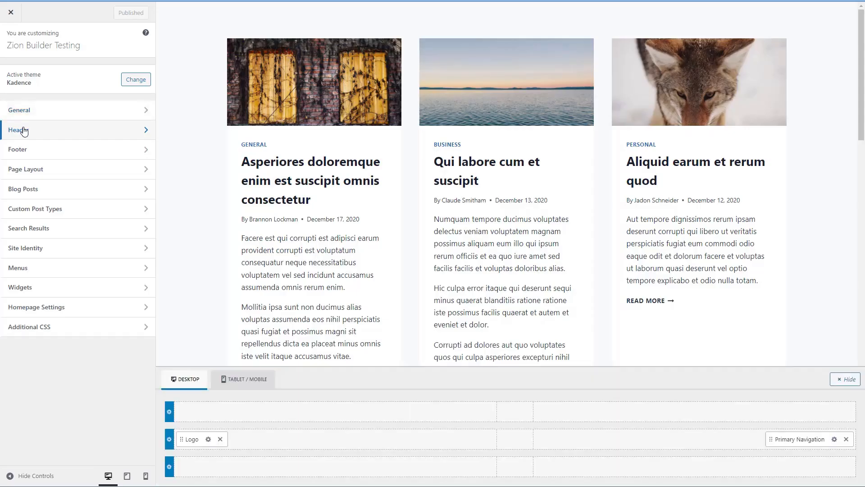
{"action": "left_click", "coordinate": [46, 130]}
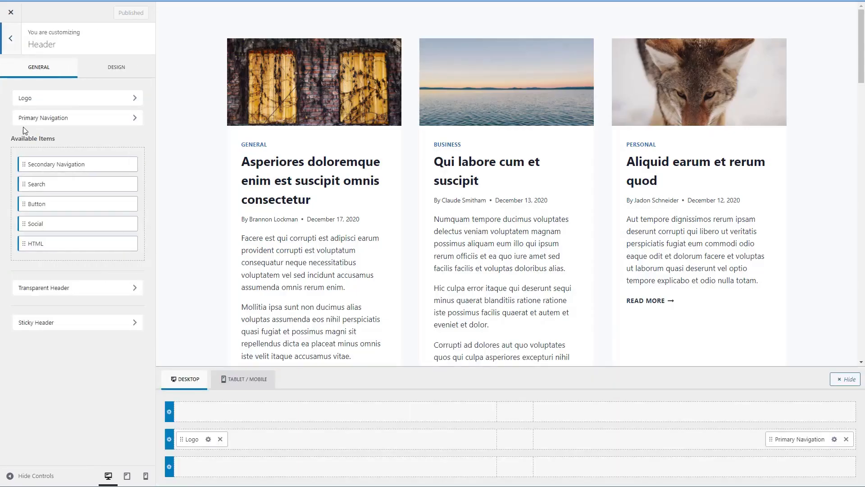
{"action": "left_click", "coordinate": [46, 98]}
{"action": "left_click", "coordinate": [69, 109]}
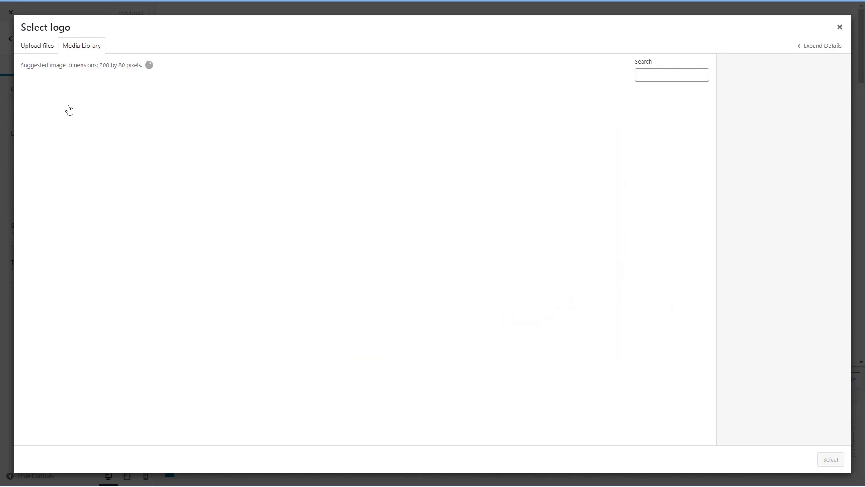
{"action": "left_click", "coordinate": [180, 129]}
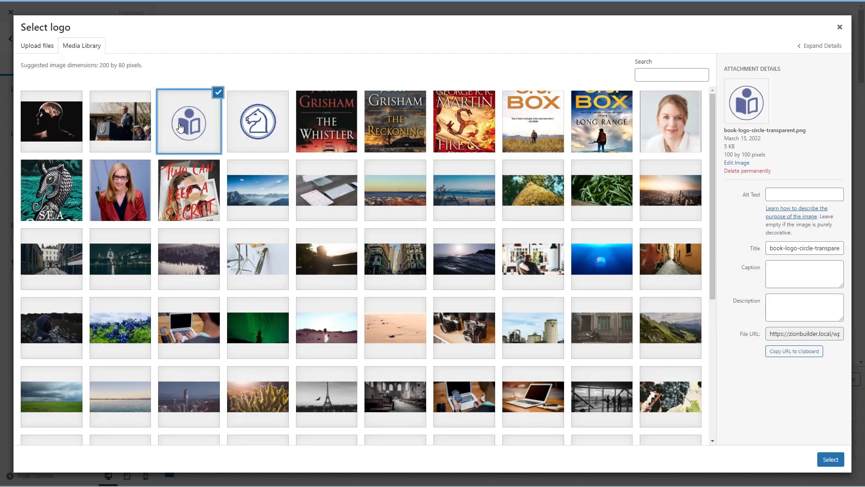
{"action": "left_click", "coordinate": [830, 459]}
{"action": "left_click", "coordinate": [762, 456]}
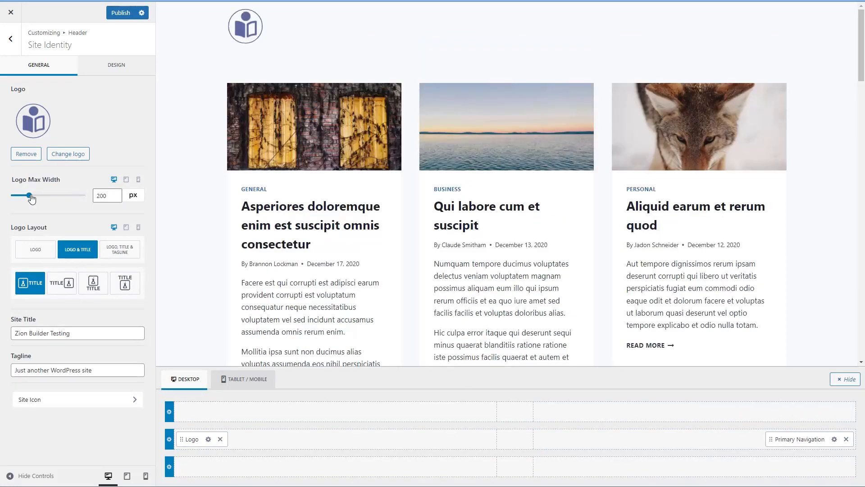
- Set the logo's max width to 100 px, choose the logo-only layout, and publish the Customizer changes
{"action": "left_click_drag", "start_coordinate": [32, 196], "coordinate": [23, 200]}
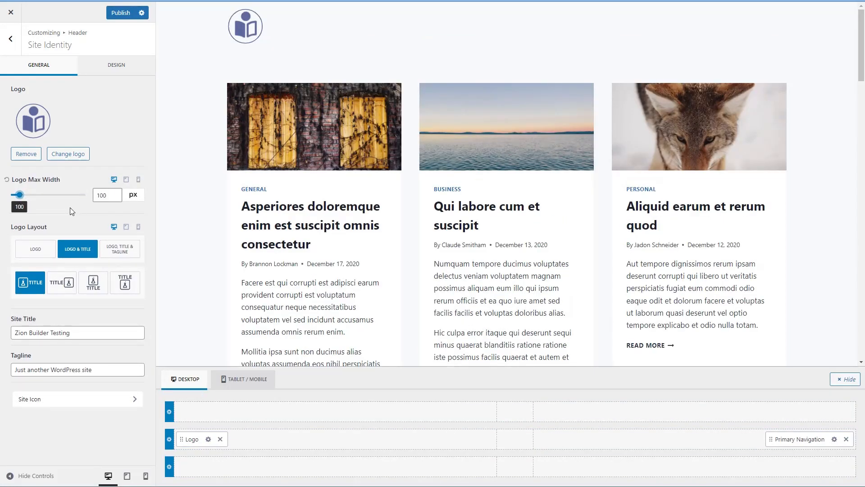
{"action": "left_click", "coordinate": [54, 249]}
{"action": "left_click", "coordinate": [120, 13]}
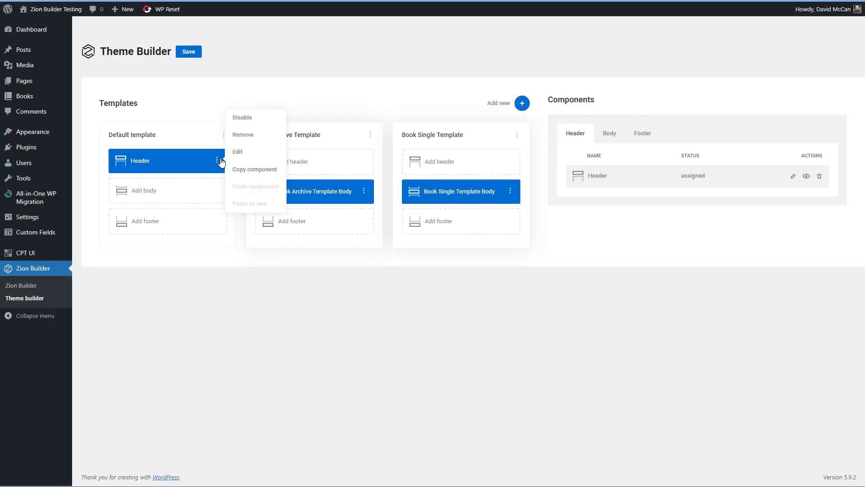
- Reopen the Default template's header for editing and link its logo image to the dynamic Homepage Link
{"action": "left_click", "coordinate": [247, 157]}
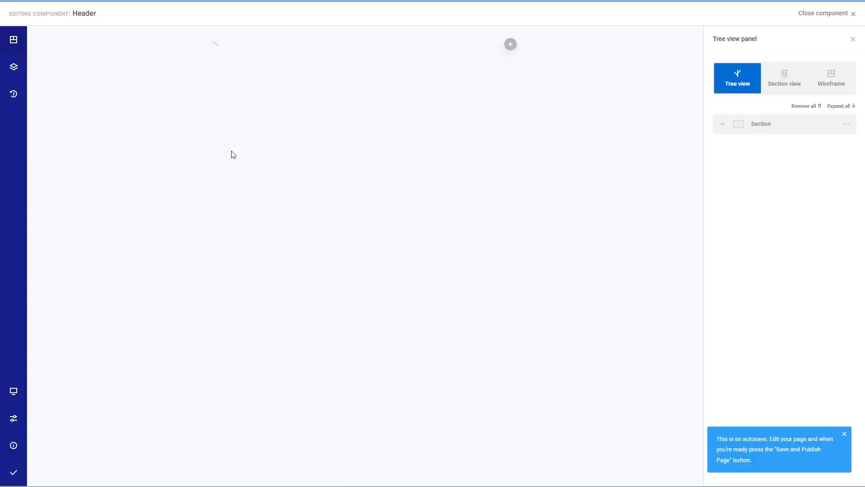
{"action": "left_click", "coordinate": [106, 55]}
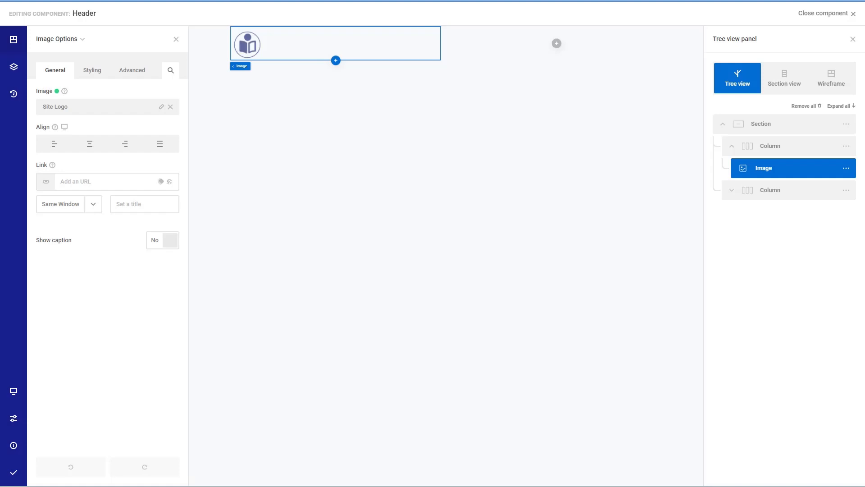
{"action": "left_click", "coordinate": [170, 182]}
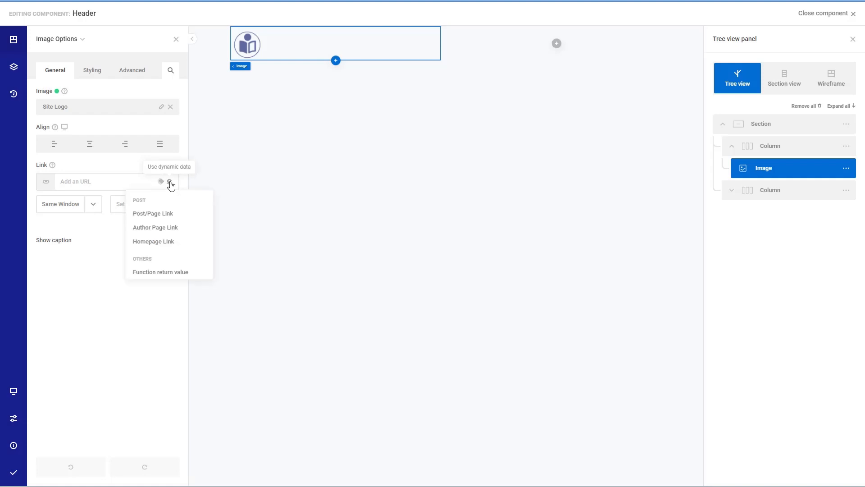
{"action": "left_click", "coordinate": [165, 242]}
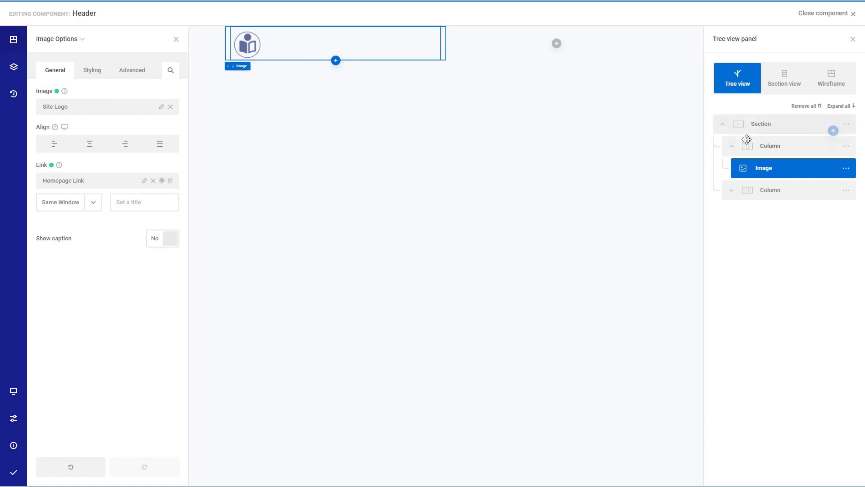
{"action": "left_click", "coordinate": [761, 144]}
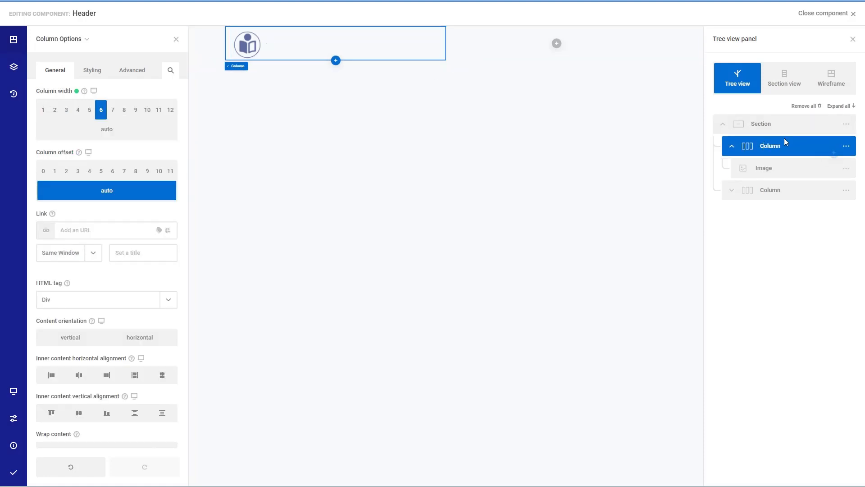
{"action": "left_click", "coordinate": [13, 67]}
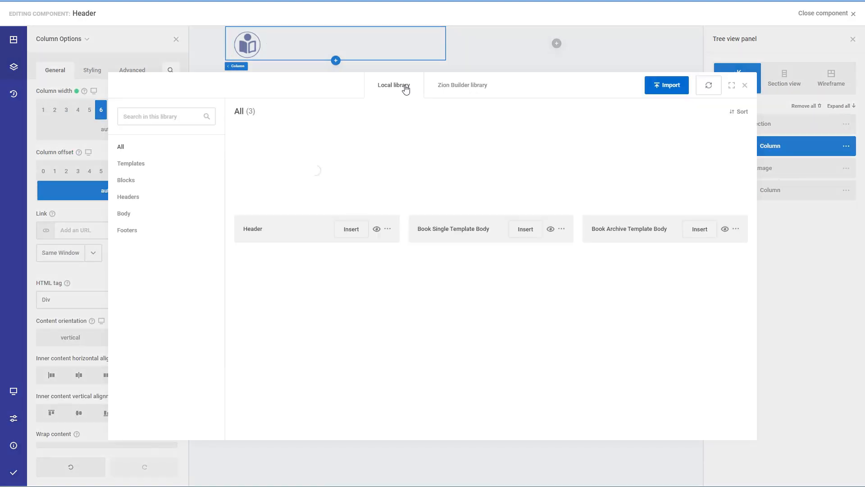
{"action": "left_click", "coordinate": [745, 85]}
- Search the elements for "text" and insert a Text element below the logo image in the first column
{"action": "left_click", "coordinate": [423, 41]}
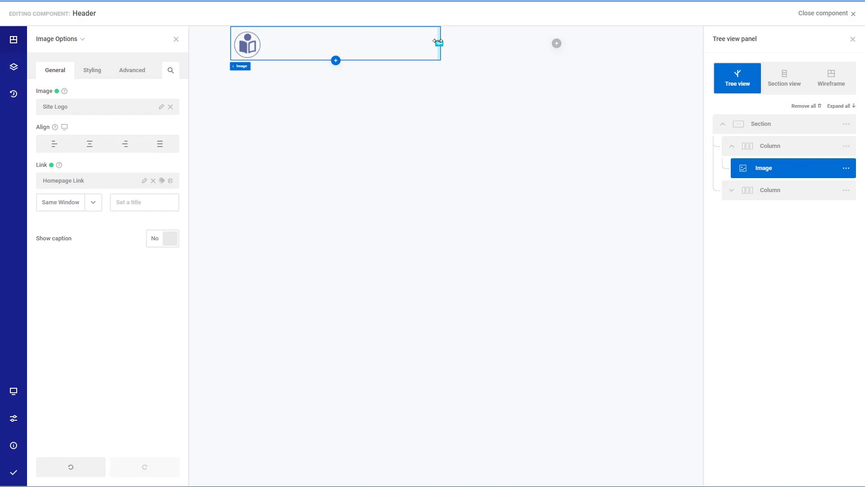
{"action": "left_click", "coordinate": [336, 61]}
{"action": "left_click", "coordinate": [336, 86]}
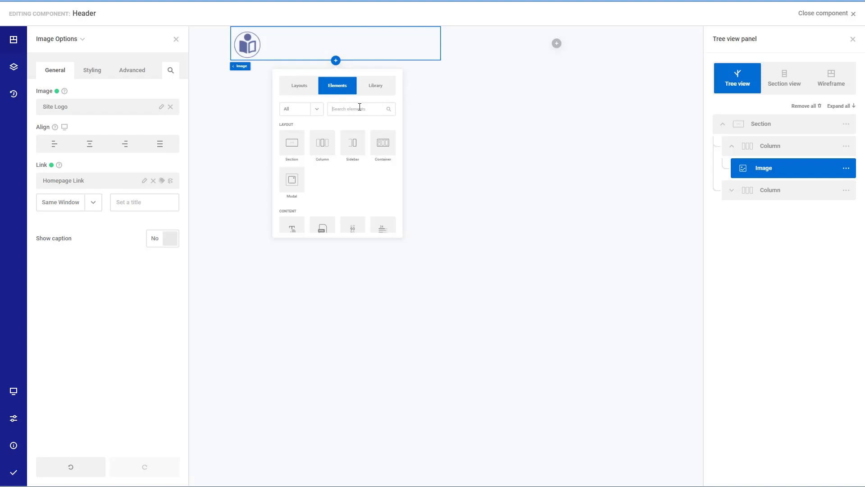
{"action": "type", "text": "text"}
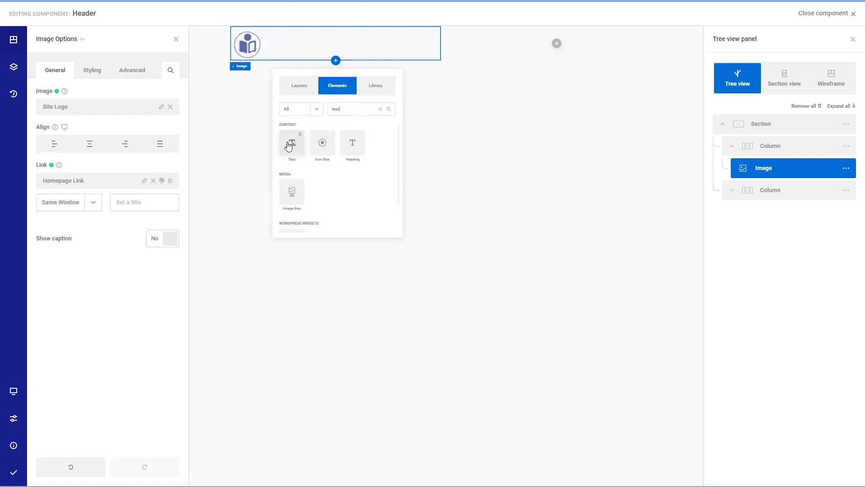
{"action": "left_click", "coordinate": [289, 145]}
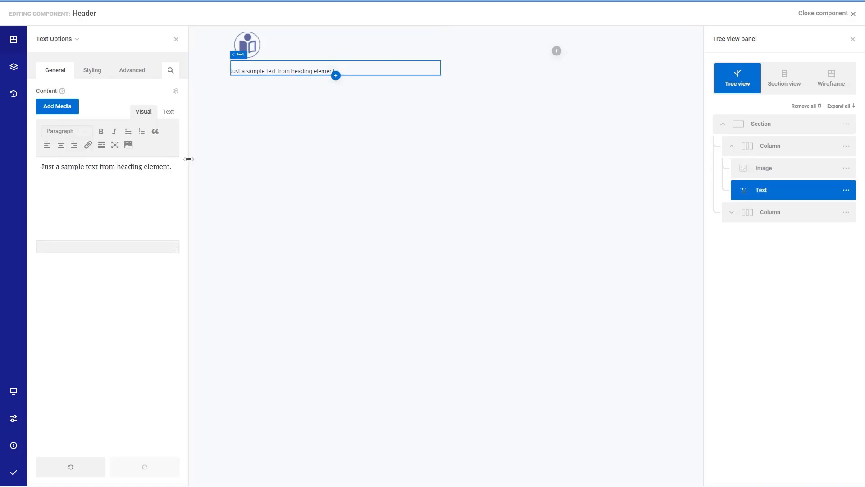
- Set the text element's content to the Site title dynamic data
{"action": "left_click", "coordinate": [175, 94]}
{"action": "scroll", "coordinate": [174, 128], "scroll_direction": "down", "scroll_amount": 5}
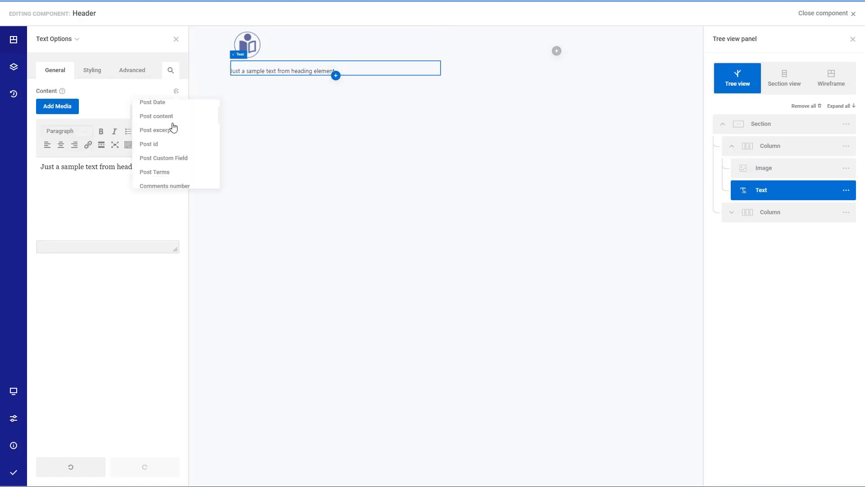
{"action": "scroll", "coordinate": [178, 128], "scroll_direction": "down", "scroll_amount": 2}
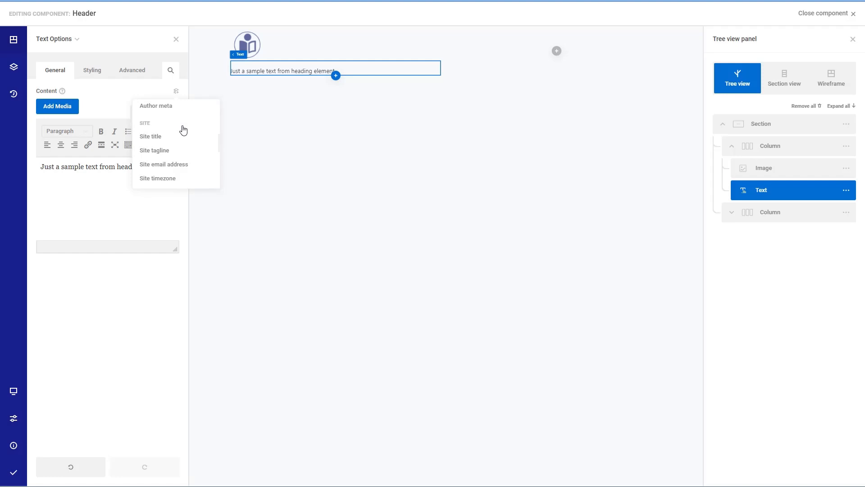
{"action": "left_click", "coordinate": [152, 130]}
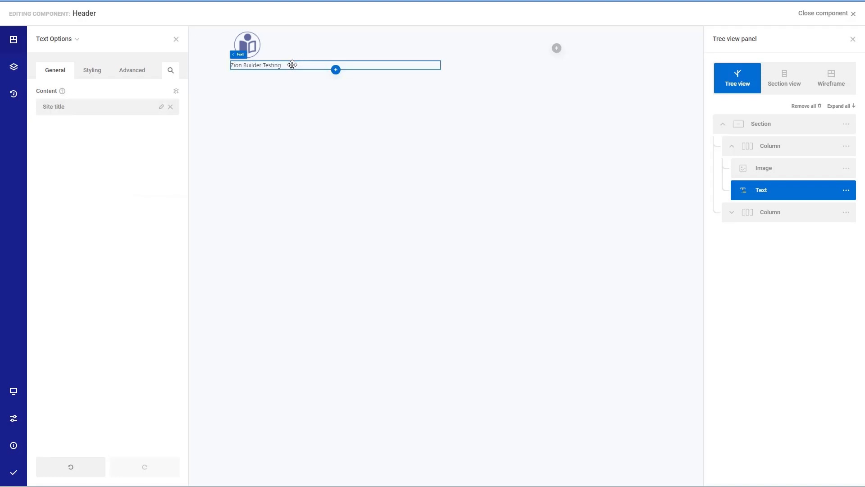
- Set the site title's wrapper typography to font weight 700 and font size 38px
{"action": "left_click", "coordinate": [92, 71]}
{"action": "left_click", "coordinate": [79, 105]}
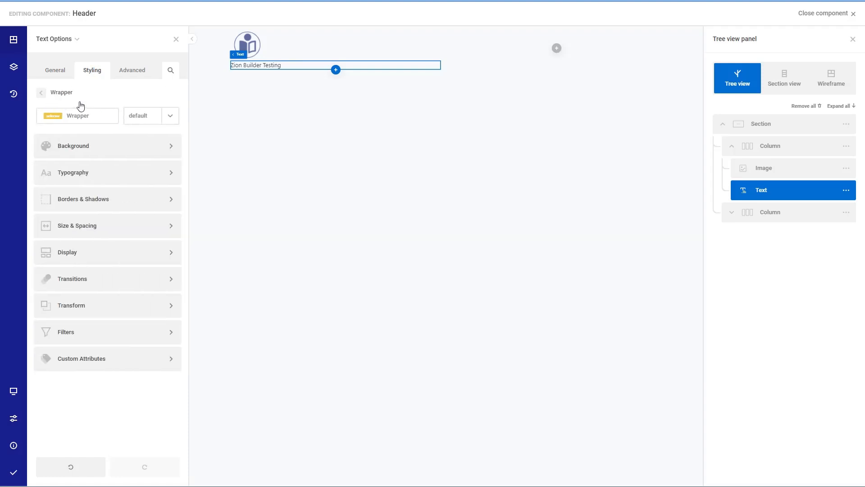
{"action": "left_click", "coordinate": [110, 173]}
{"action": "left_click", "coordinate": [170, 190]}
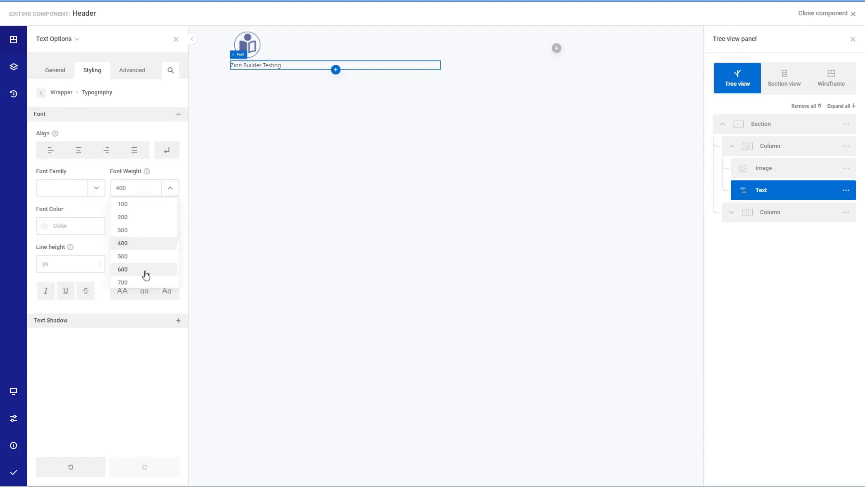
{"action": "left_click", "coordinate": [143, 281]}
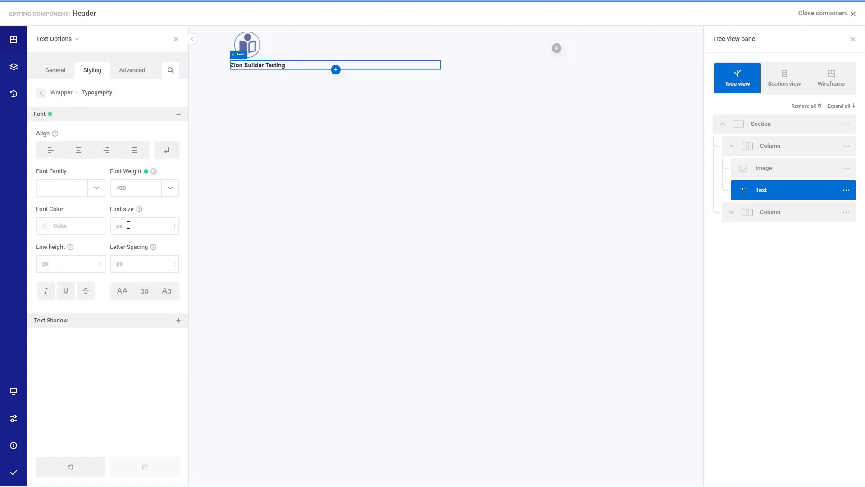
{"action": "type", "text": "38"}
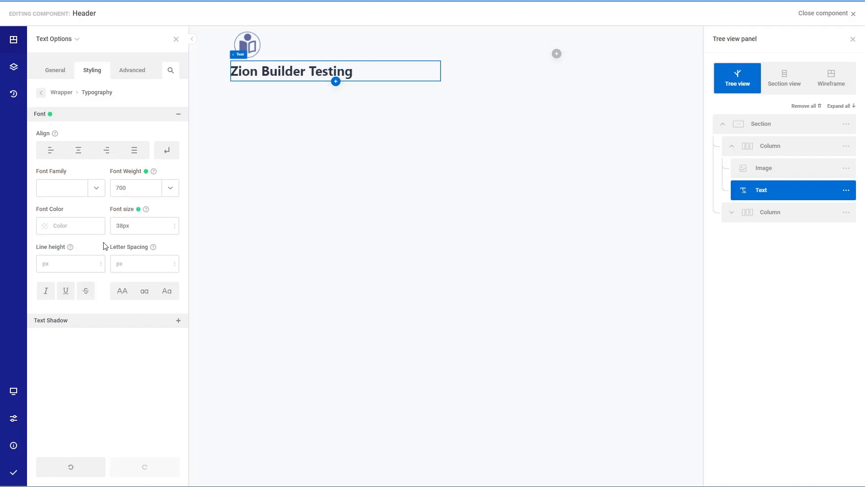
- Set the site title's font color to the dark blue #323c9c
{"action": "left_click", "coordinate": [44, 225]}
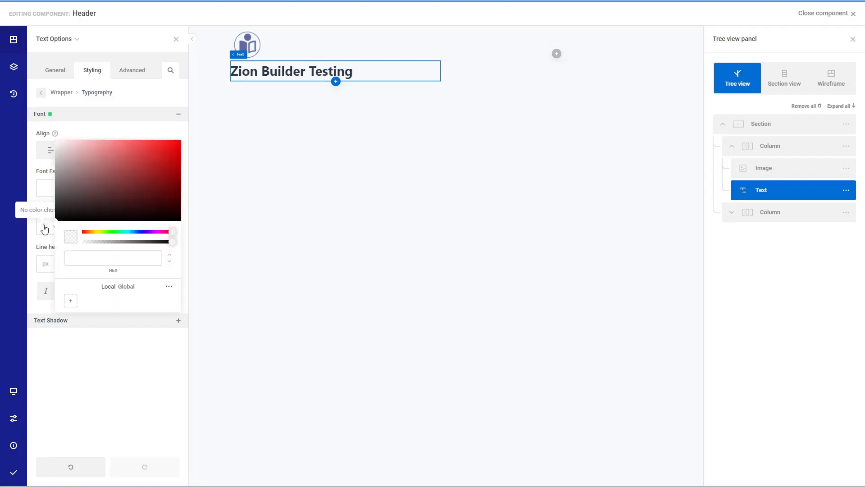
{"action": "left_click", "coordinate": [141, 232]}
{"action": "left_click", "coordinate": [141, 171]}
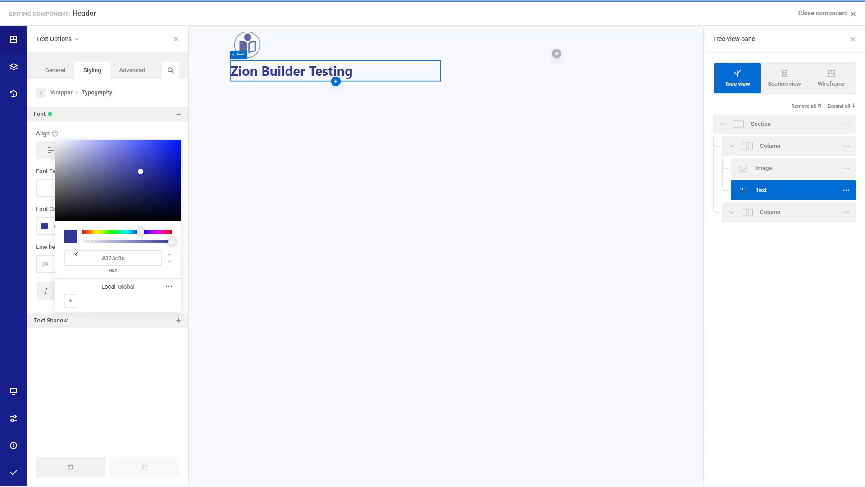
{"action": "left_click", "coordinate": [48, 243]}
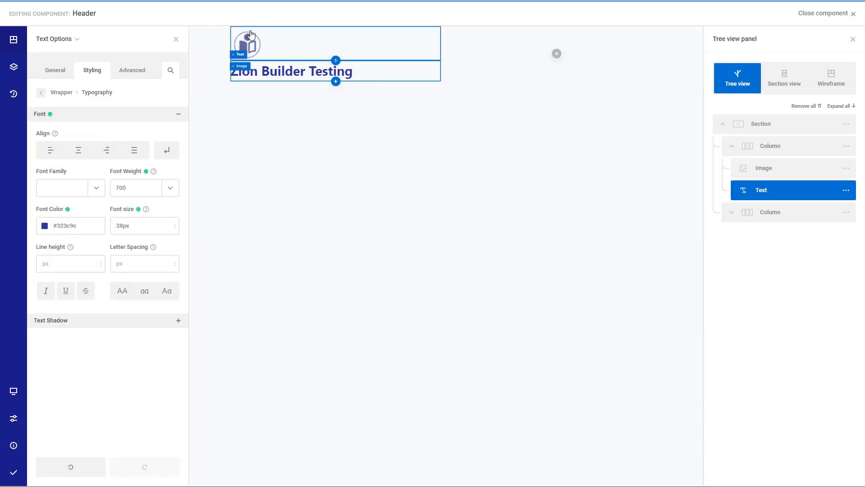
- Give the first column a horizontal content orientation and center its inner content vertically
{"action": "left_click", "coordinate": [749, 146]}
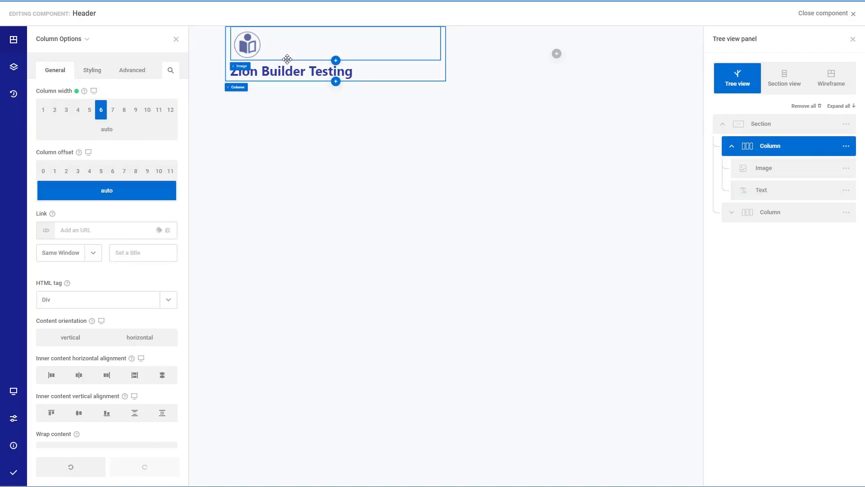
{"action": "left_click", "coordinate": [139, 339]}
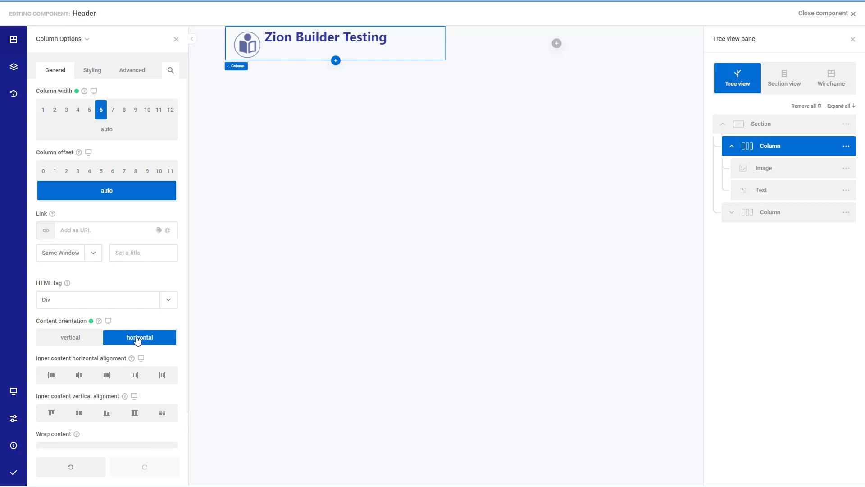
{"action": "left_click", "coordinate": [79, 412]}
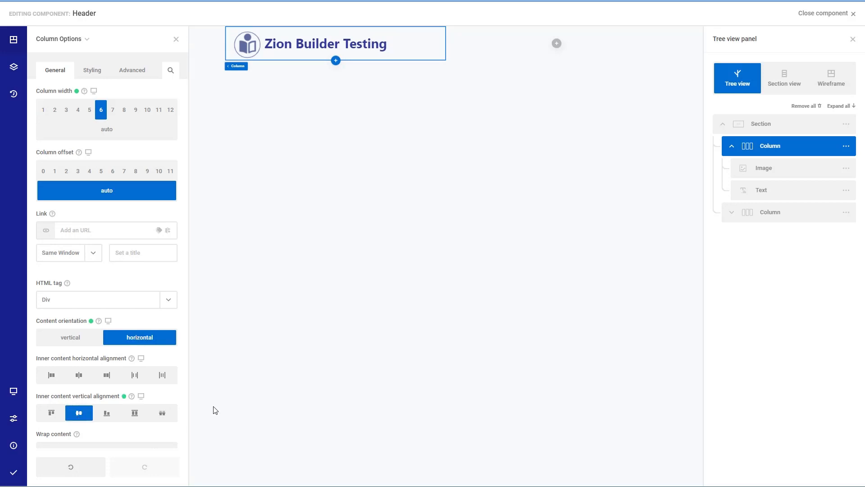
- Set the logo image wrapper's right padding to 10px and close the image options
{"action": "left_click", "coordinate": [242, 47]}
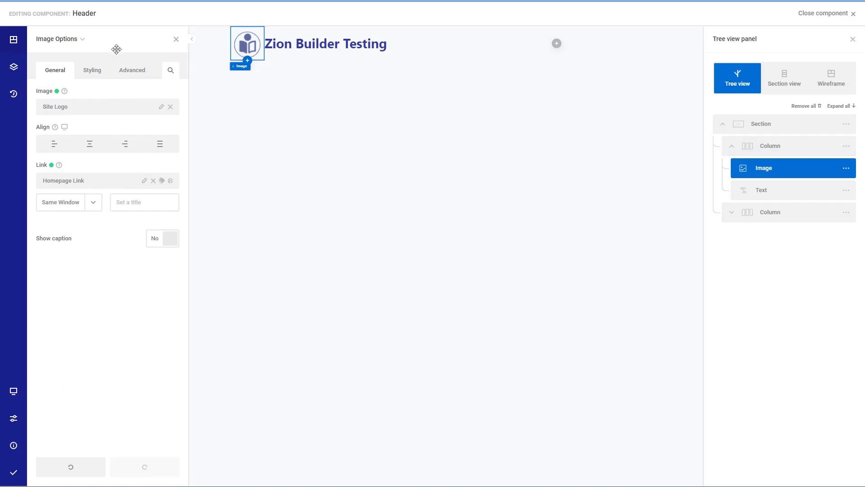
{"action": "left_click", "coordinate": [98, 77]}
{"action": "left_click", "coordinate": [77, 106]}
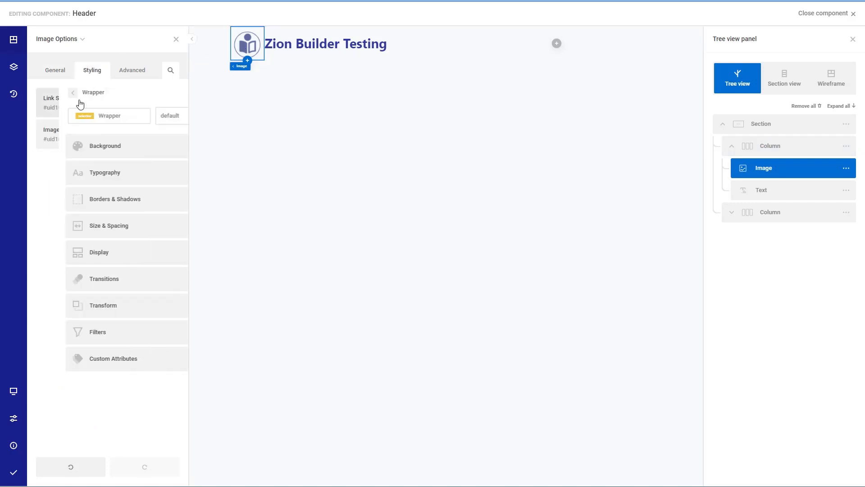
{"action": "left_click", "coordinate": [81, 230]}
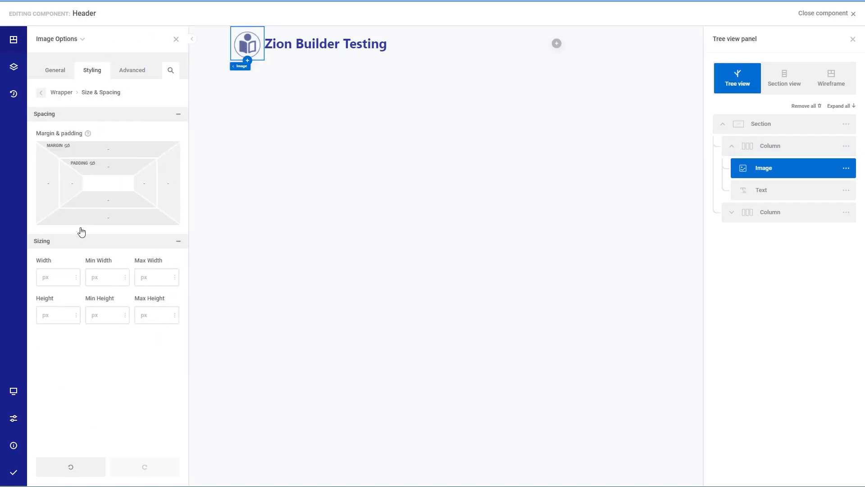
{"action": "left_click", "coordinate": [144, 185]}
{"action": "type", "text": "10px"}
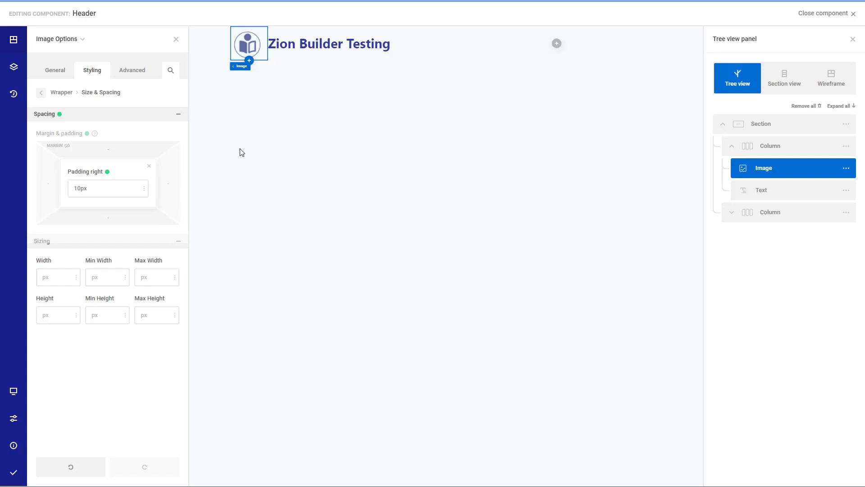
{"action": "left_click", "coordinate": [176, 39]}
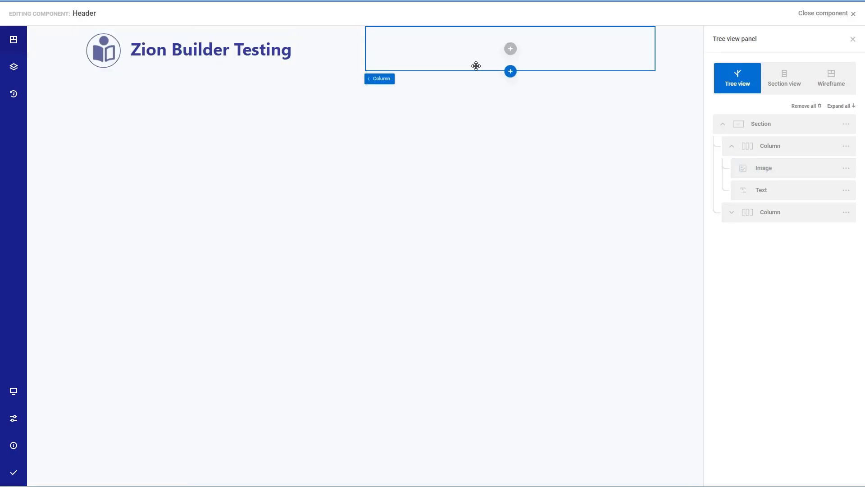
- Add a Menu element to the empty second column and align its menu items to the right
{"action": "left_click", "coordinate": [511, 50]}
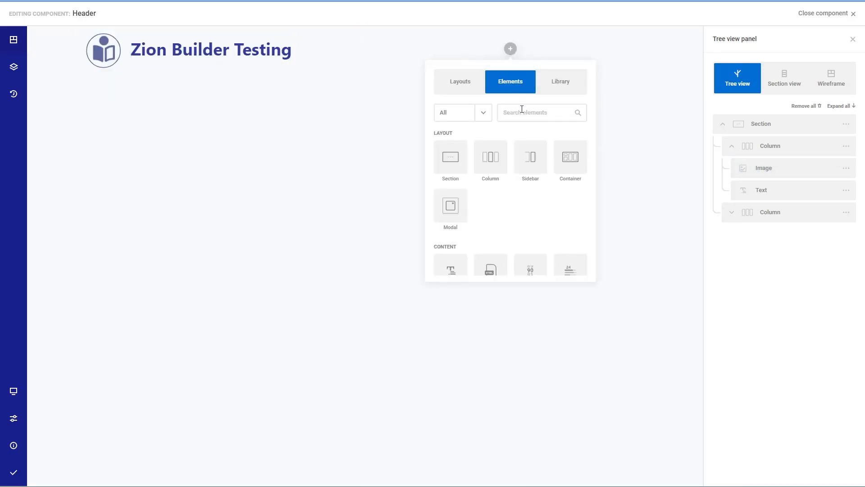
{"action": "type", "text": "menu"}
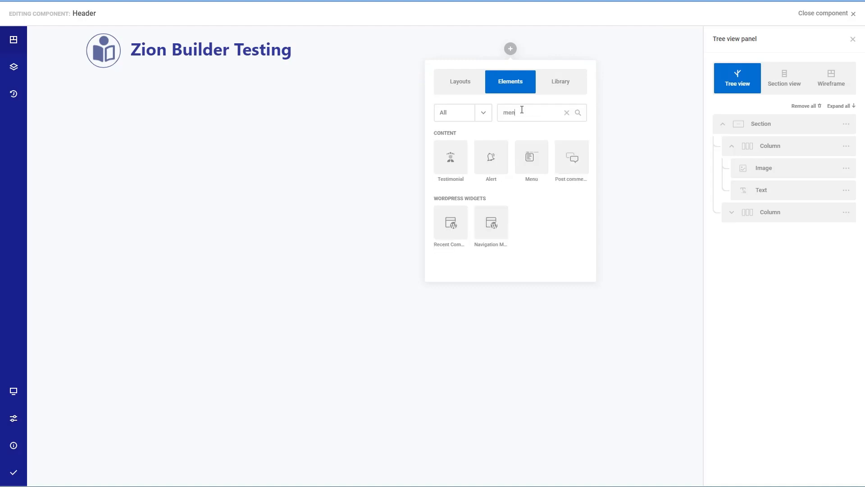
{"action": "left_click", "coordinate": [450, 155]}
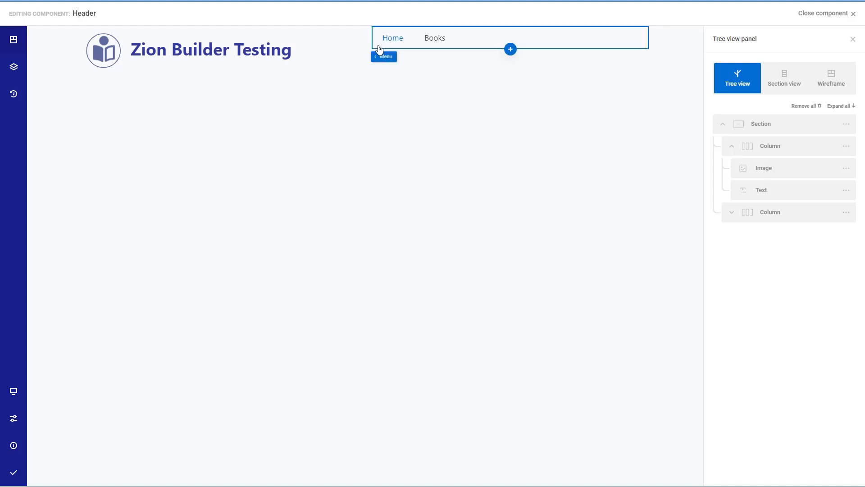
{"action": "left_click", "coordinate": [380, 52]}
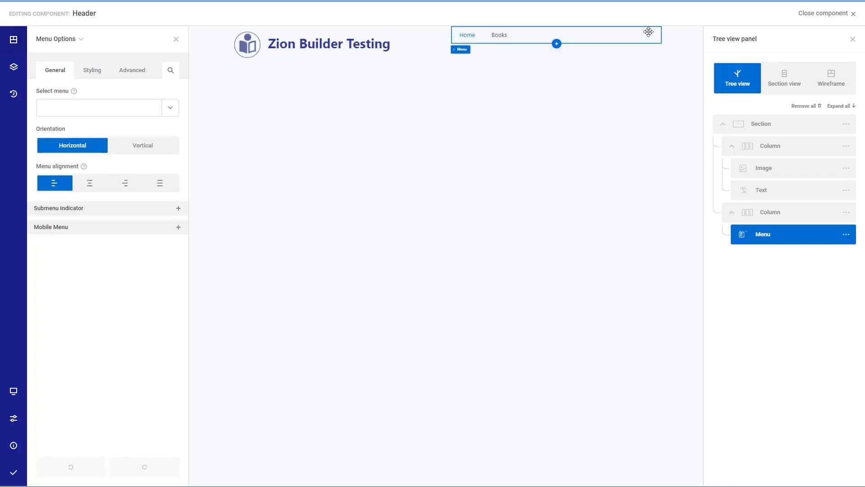
{"action": "left_click", "coordinate": [126, 186]}
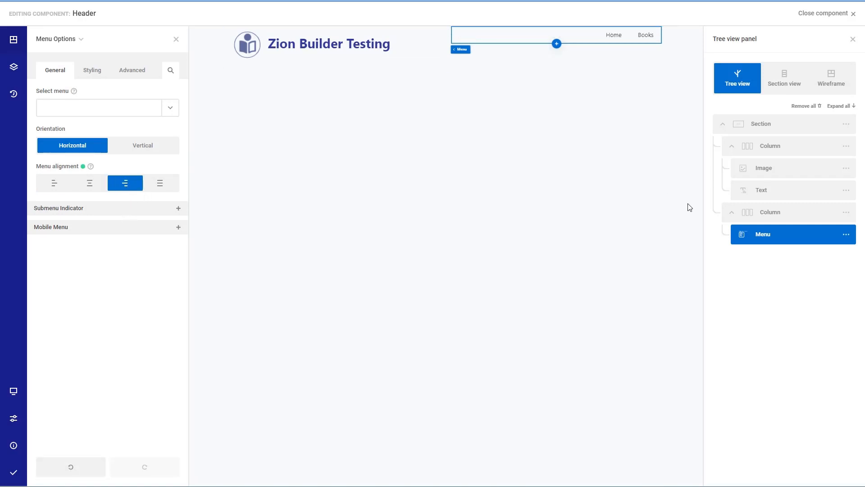
- Center the inner content of the menu's column vertically
{"action": "left_click", "coordinate": [752, 211]}
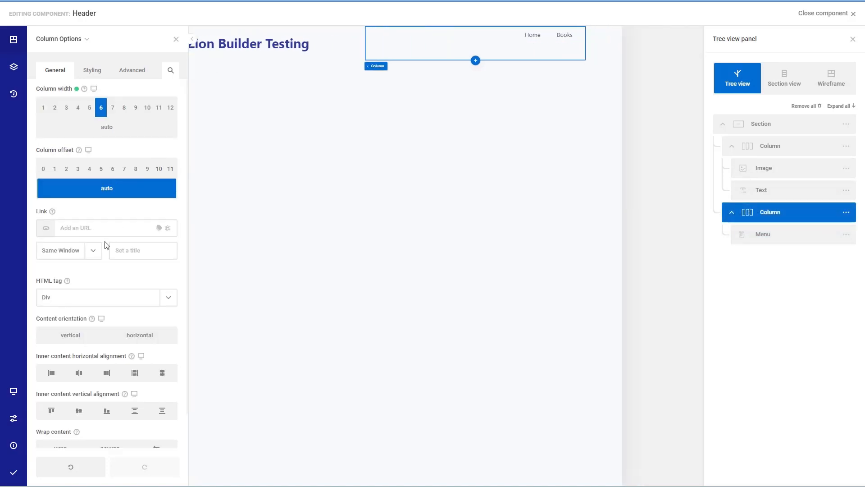
{"action": "scroll", "coordinate": [106, 245], "scroll_direction": "down", "scroll_amount": 1}
{"action": "left_click", "coordinate": [79, 374]}
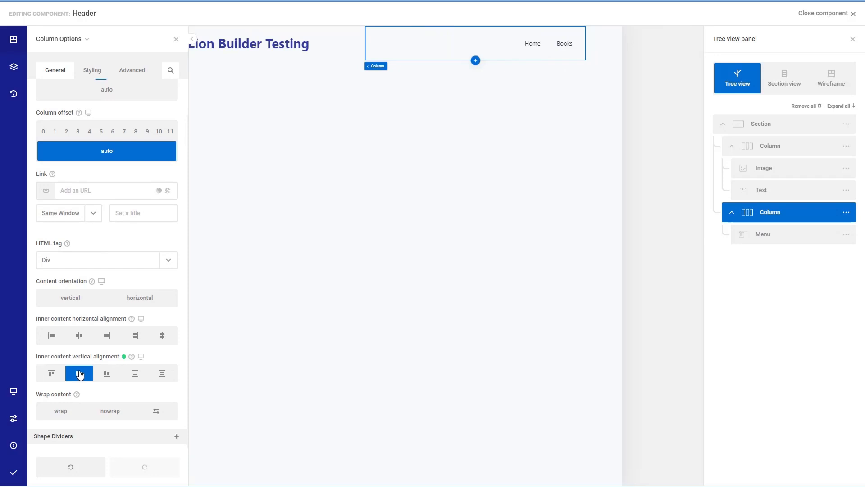
{"action": "left_click", "coordinate": [91, 72]}
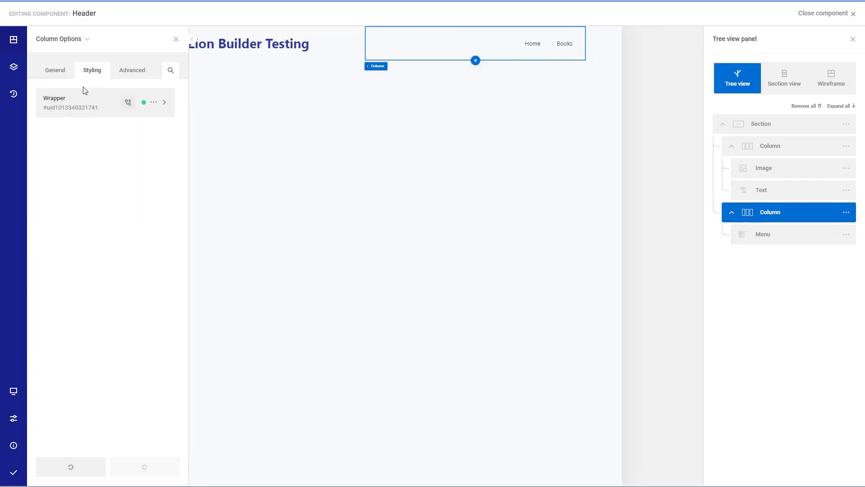
{"action": "left_click", "coordinate": [70, 99]}
- Set the typography font size of the menu's first level items to 22px
{"action": "left_click", "coordinate": [765, 235]}
{"action": "left_click", "coordinate": [92, 72]}
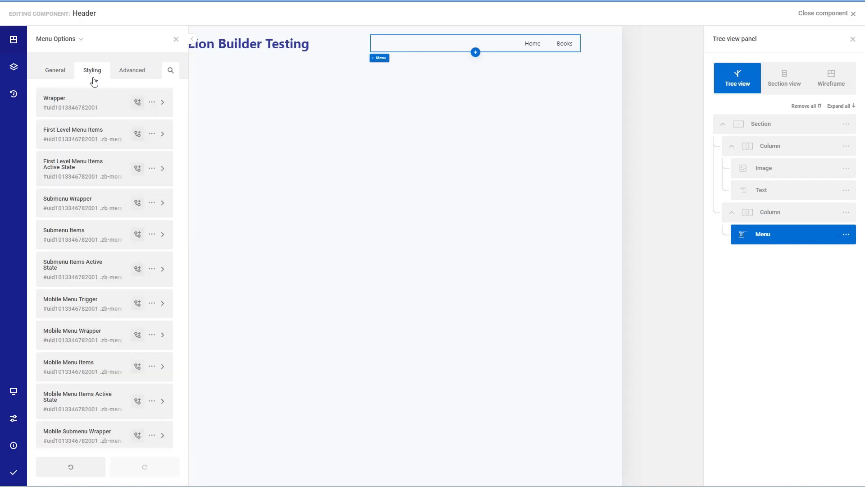
{"action": "left_click", "coordinate": [77, 133]}
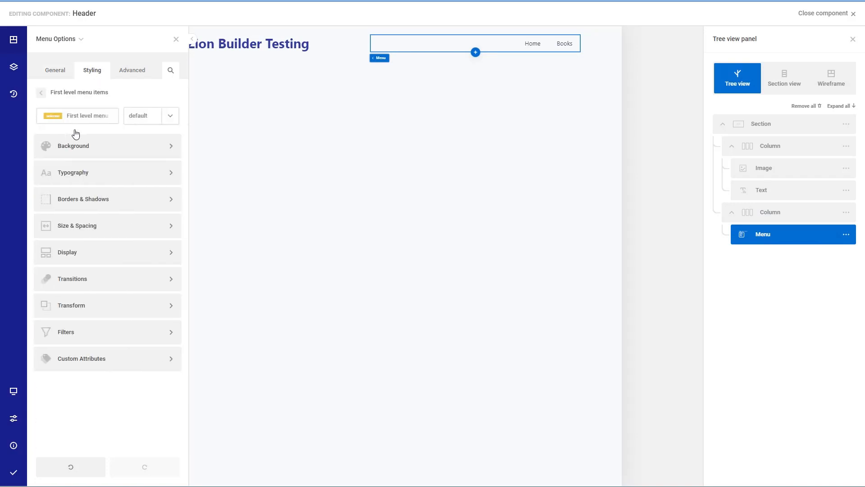
{"action": "left_click", "coordinate": [82, 173]}
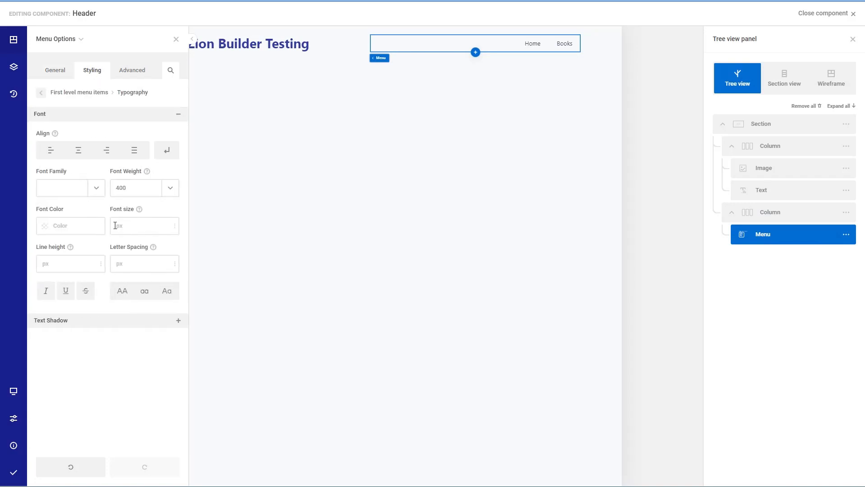
{"action": "type", "text": "22"}
- Set the first level menu items' font color to the blue #3d3eae and close the menu options
{"action": "left_click", "coordinate": [44, 225]}
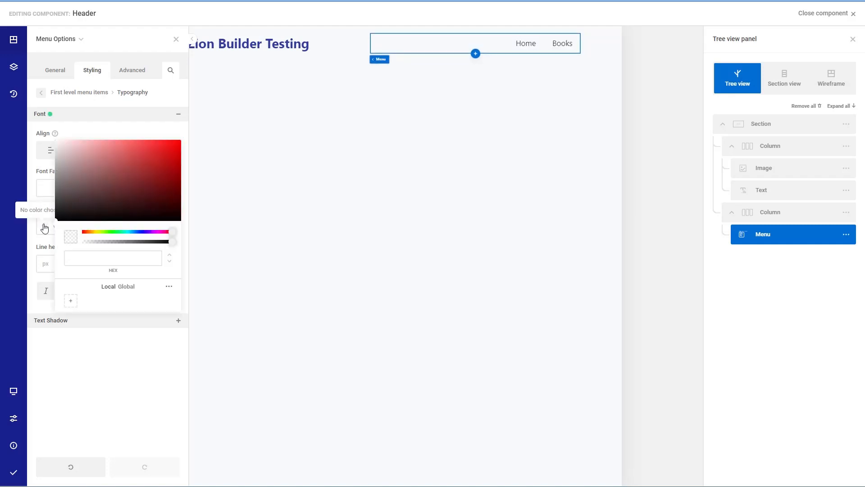
{"action": "left_click", "coordinate": [142, 232]}
{"action": "left_click", "coordinate": [135, 167]}
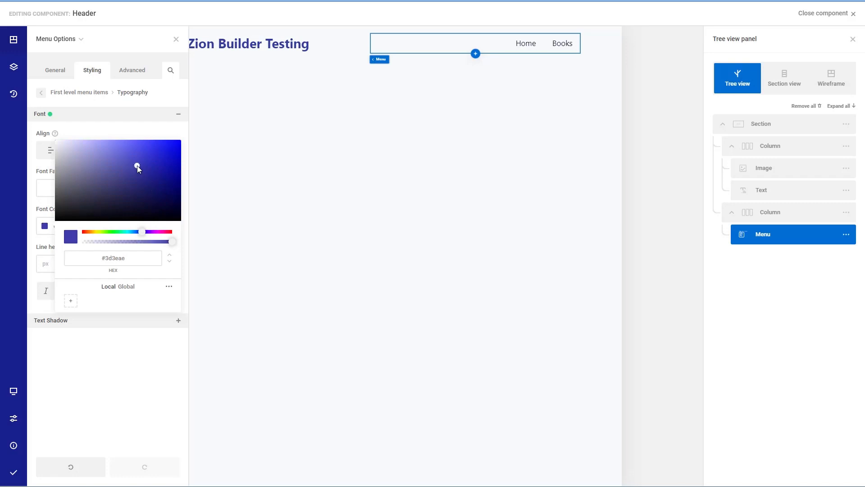
{"action": "left_click", "coordinate": [177, 40]}
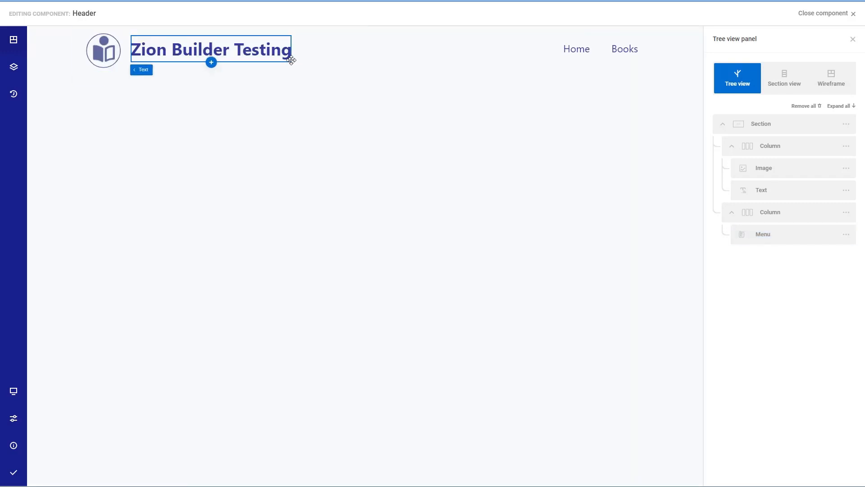
- Set the header section wrapper's background color to #f7f7f7 and close the section options
{"action": "left_click", "coordinate": [761, 125]}
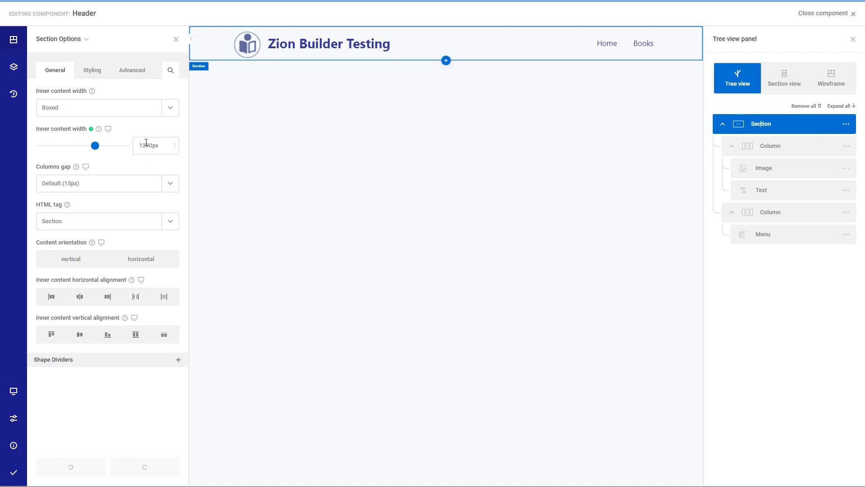
{"action": "left_click", "coordinate": [92, 73]}
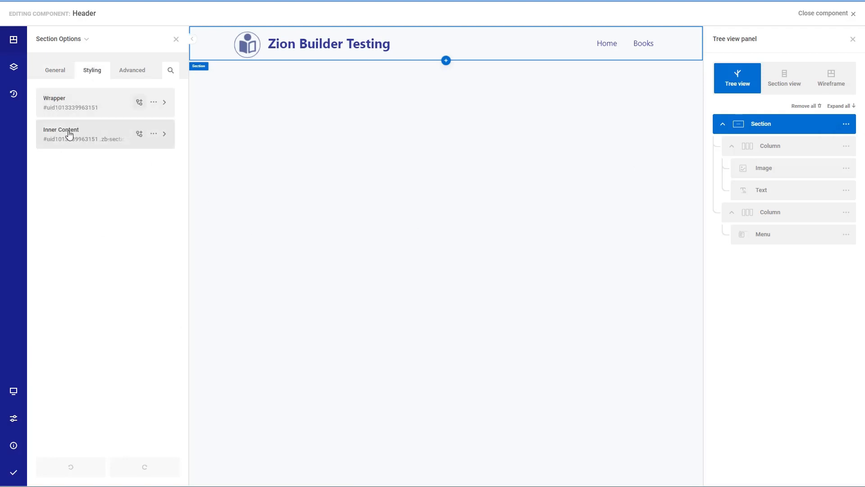
{"action": "left_click", "coordinate": [67, 109]}
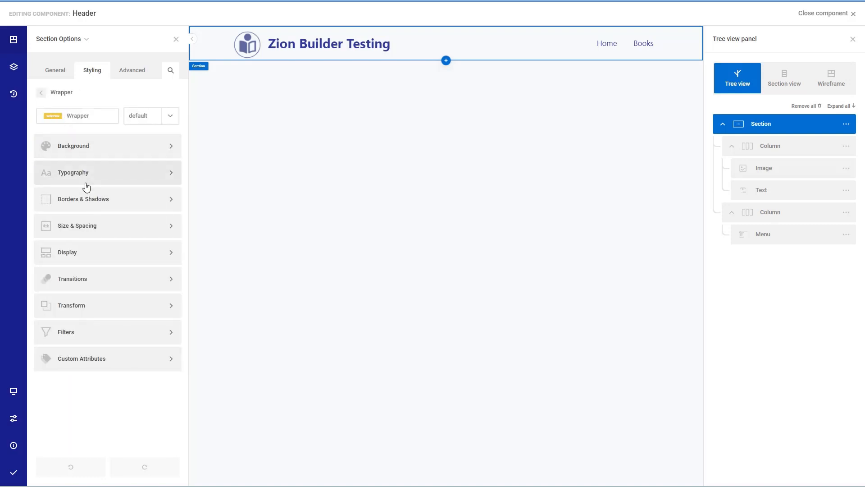
{"action": "left_click", "coordinate": [87, 146]}
{"action": "left_click", "coordinate": [88, 149]}
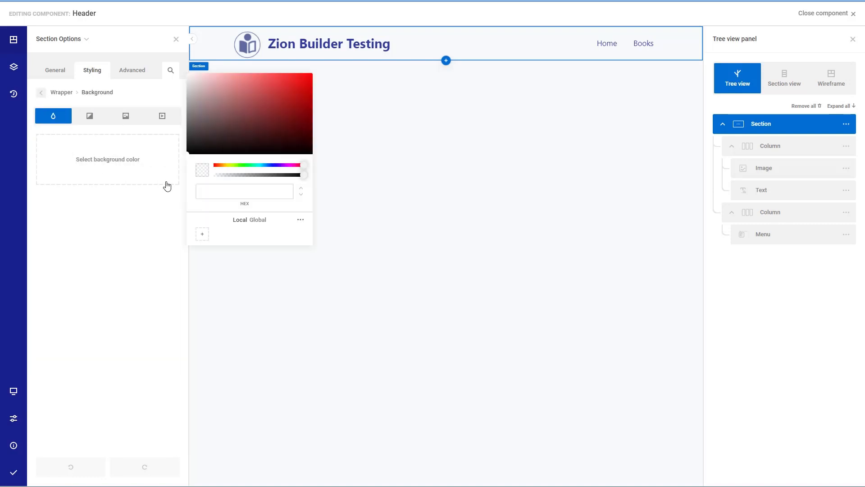
{"action": "left_click", "coordinate": [210, 190]}
{"action": "type", "text": "#"}
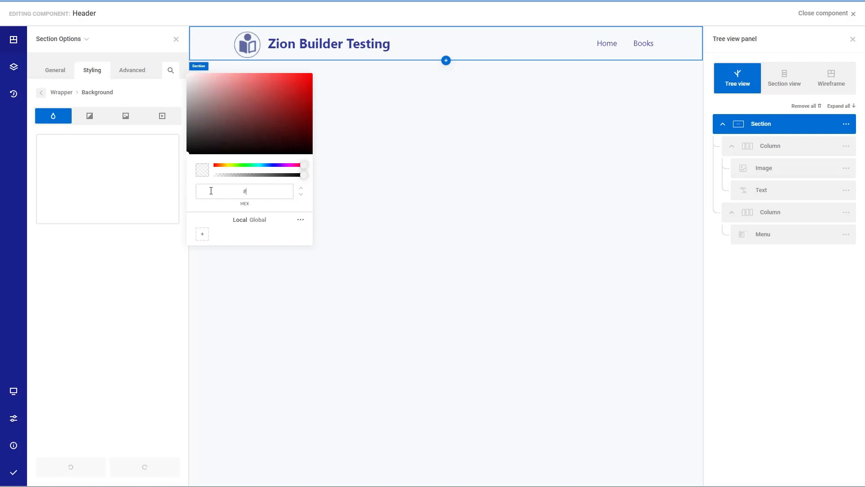
{"action": "type", "text": "f7f7f7"}
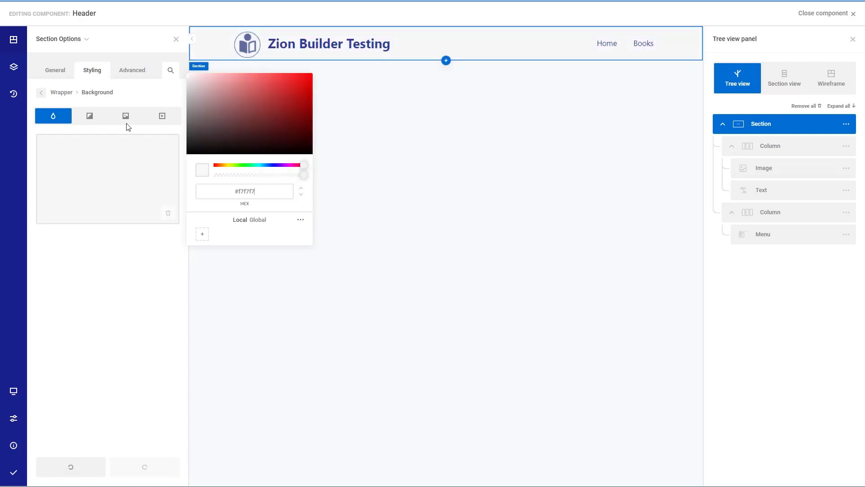
{"action": "left_click", "coordinate": [176, 40]}
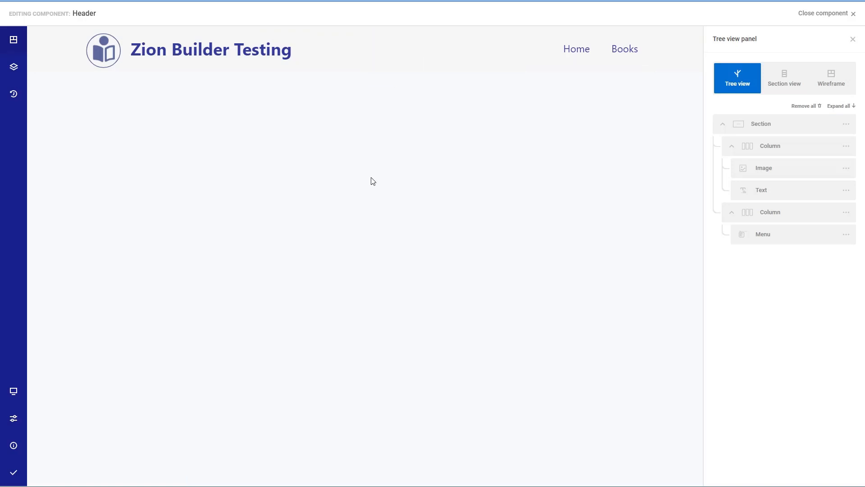
- Save the header, close the component and open the live site to check the new header
{"action": "left_click", "coordinate": [15, 475]}
{"action": "mouse_move", "coordinate": [14, 446]}
{"action": "left_click", "coordinate": [48, 446]}
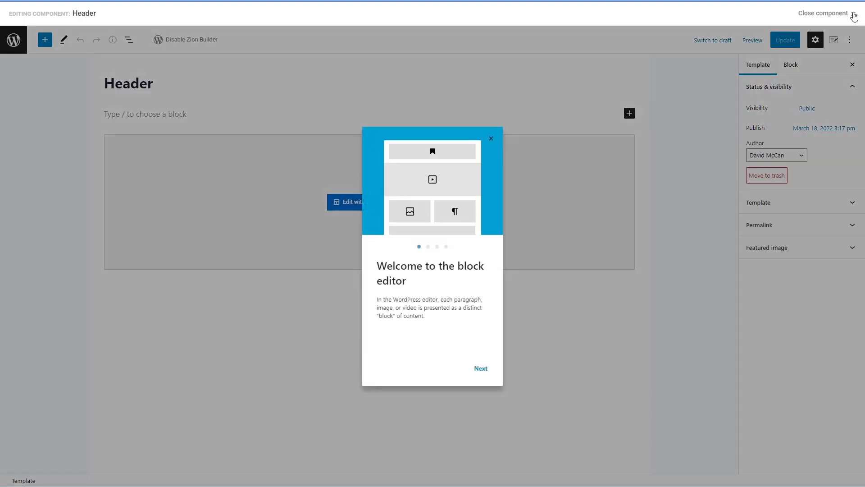
{"action": "left_click", "coordinate": [838, 14]}
{"action": "left_click", "coordinate": [40, 9]}
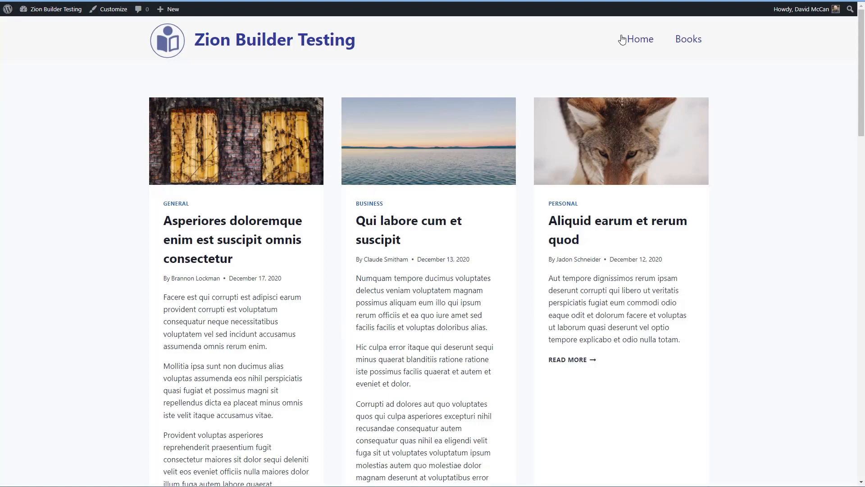
- Return to the Theme Builder and reopen the Default template's Header component for editing
{"action": "mouse_move", "coordinate": [49, 9]}
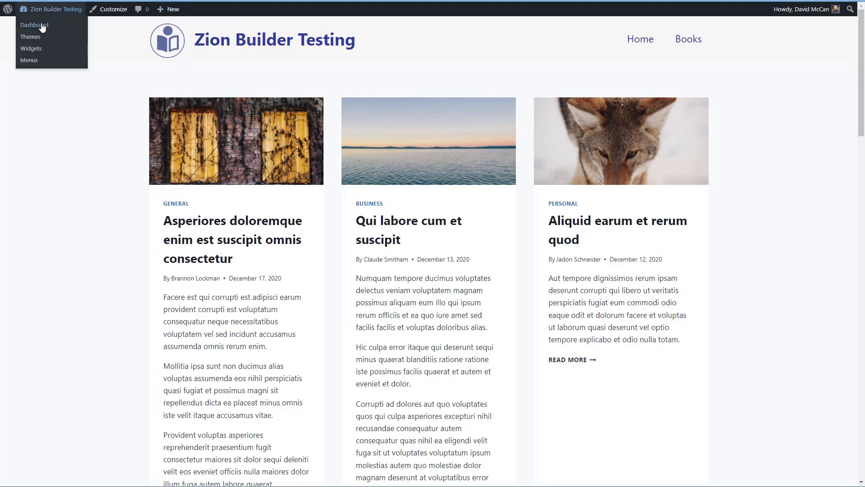
{"action": "left_click", "coordinate": [34, 24]}
{"action": "mouse_move", "coordinate": [32, 298]}
{"action": "left_click", "coordinate": [90, 317]}
{"action": "left_click", "coordinate": [217, 161]}
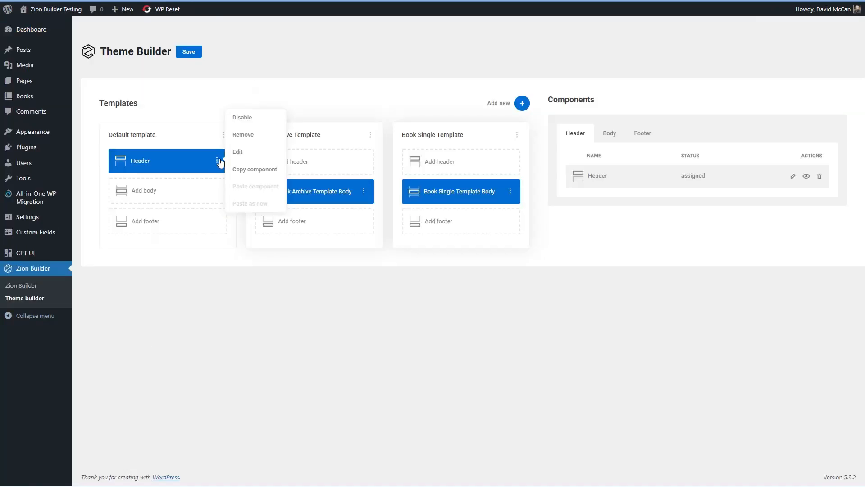
{"action": "left_click", "coordinate": [235, 152]}
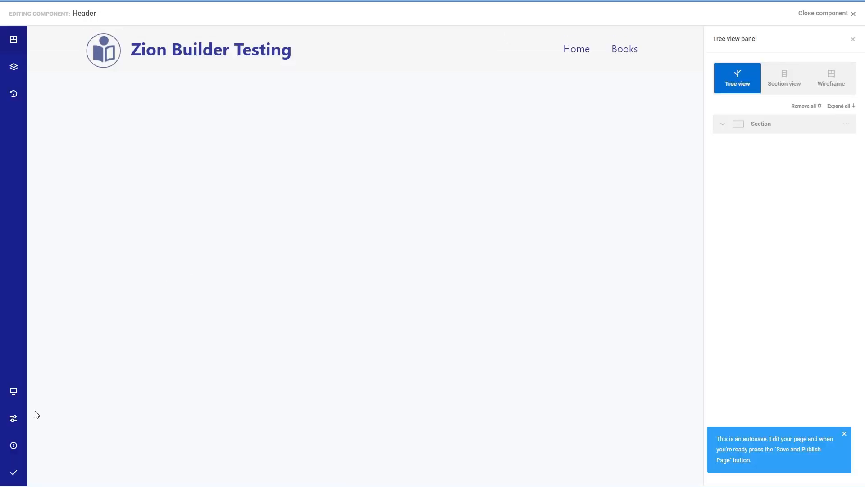
- At the Laptop breakpoint (max 991px), set the site title's wrapper font size to 20px
{"action": "left_click", "coordinate": [14, 396]}
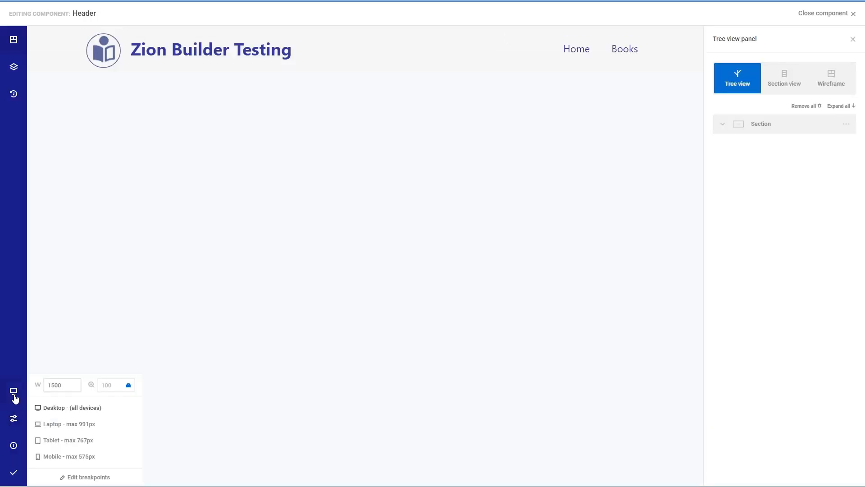
{"action": "left_click", "coordinate": [53, 423]}
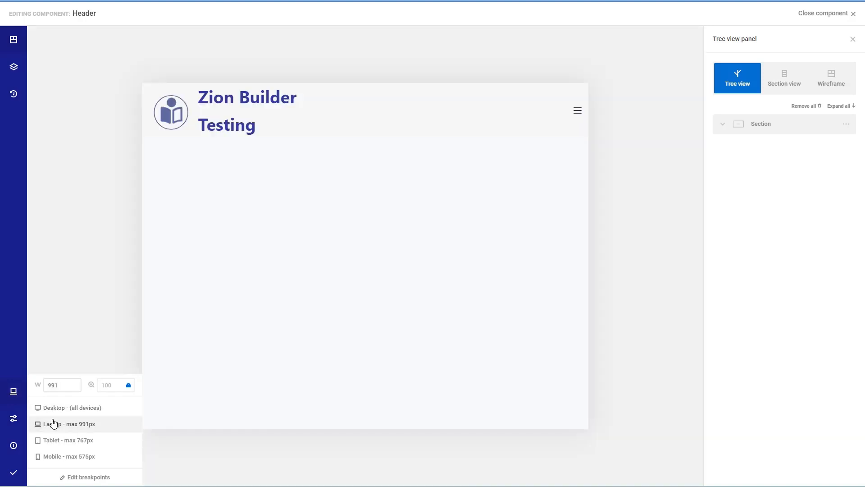
{"action": "left_click", "coordinate": [220, 123]}
{"action": "left_click", "coordinate": [92, 70]}
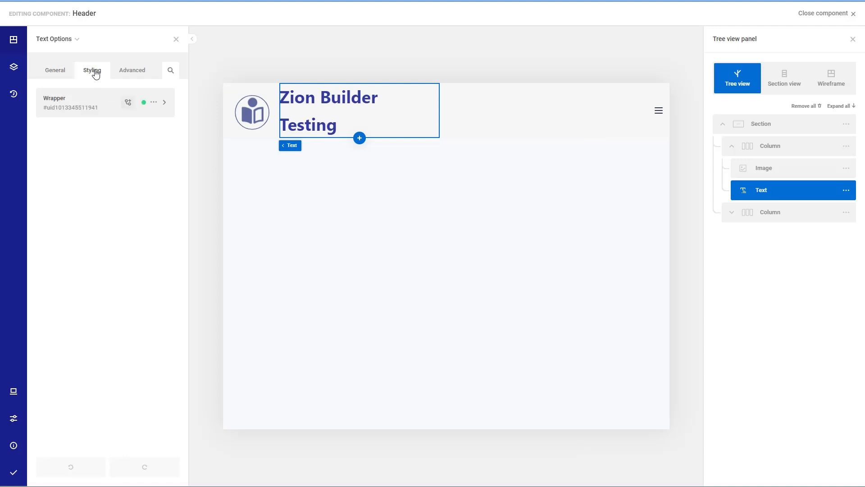
{"action": "left_click", "coordinate": [71, 100]}
{"action": "left_click", "coordinate": [83, 171]}
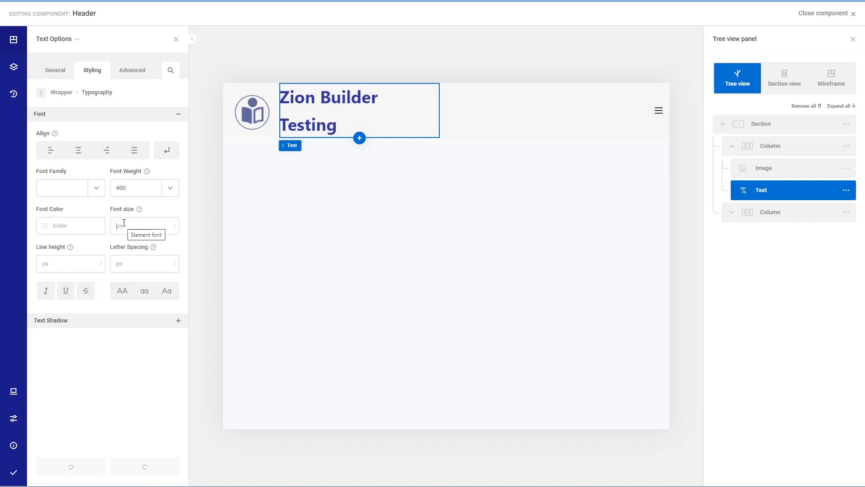
{"action": "type", "text": "18"}
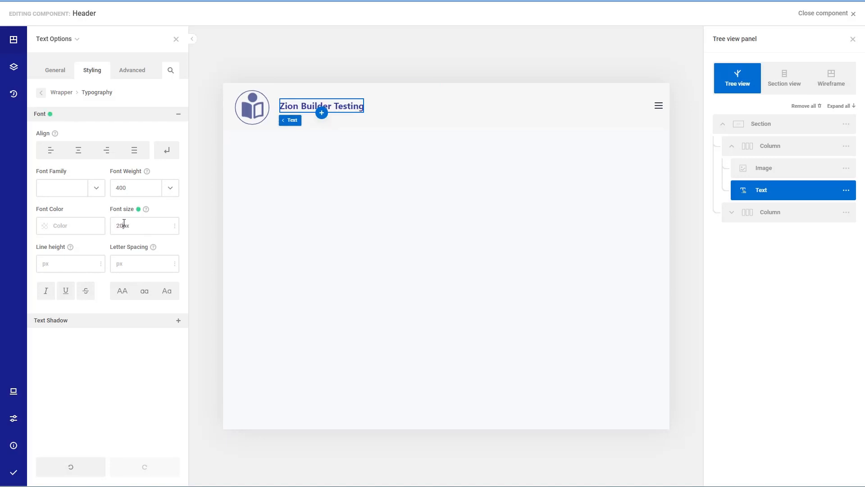
- Set the logo's image styles width to 75px for the Laptop breakpoint
{"action": "left_click", "coordinate": [256, 109]}
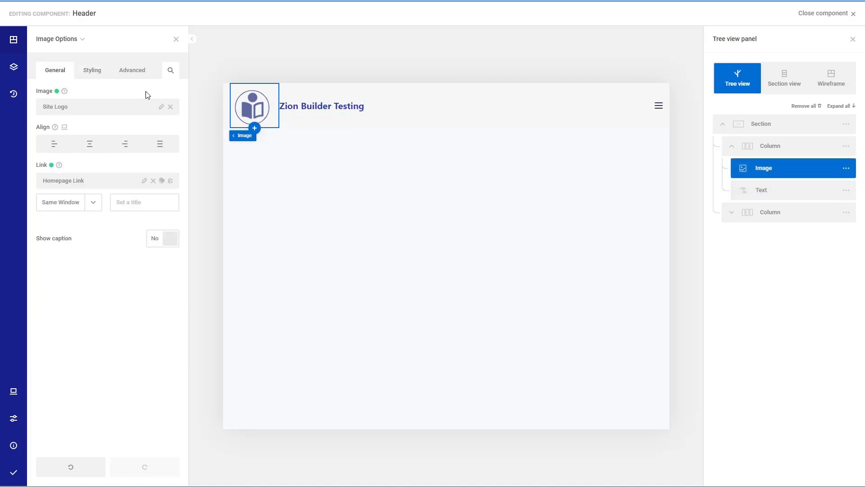
{"action": "left_click", "coordinate": [92, 70]}
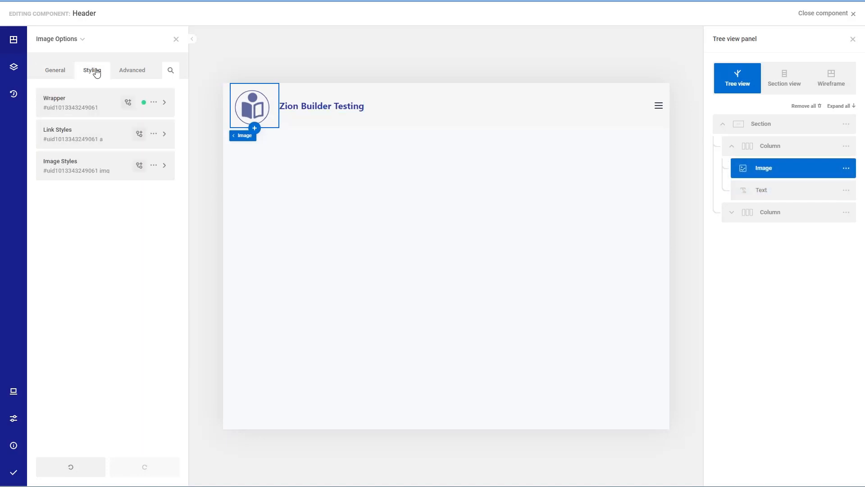
{"action": "left_click", "coordinate": [72, 166]}
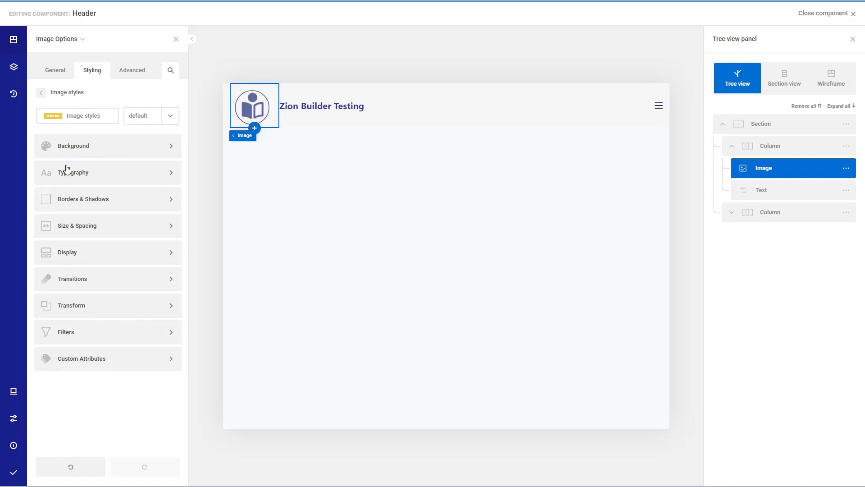
{"action": "left_click", "coordinate": [77, 224]}
{"action": "left_click", "coordinate": [64, 276]}
{"action": "type", "text": "75"}
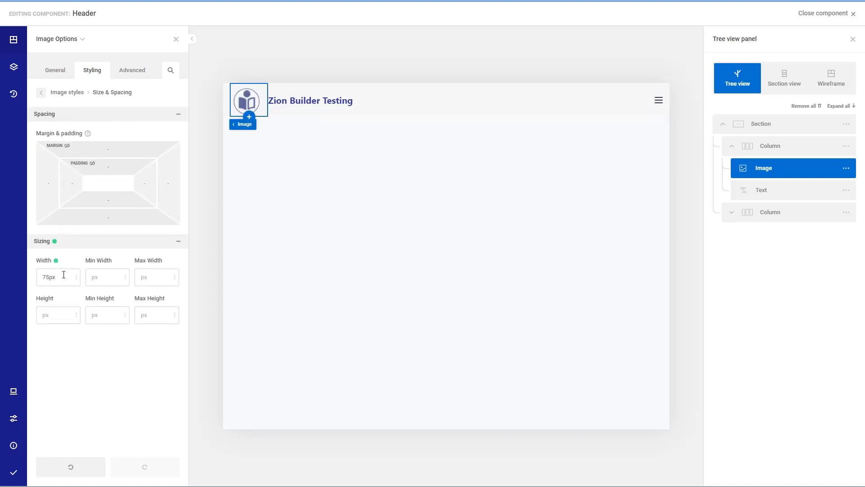
- Set the logo image's height to 75px for the Laptop breakpoint
{"action": "type", "text": "75"}
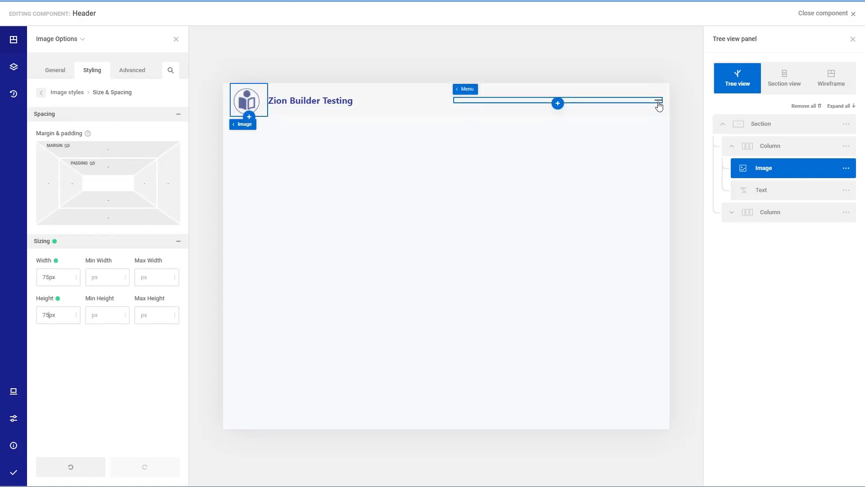
- Make the header's Menu element collapse to its mobile version at 767
{"action": "left_click", "coordinate": [659, 103]}
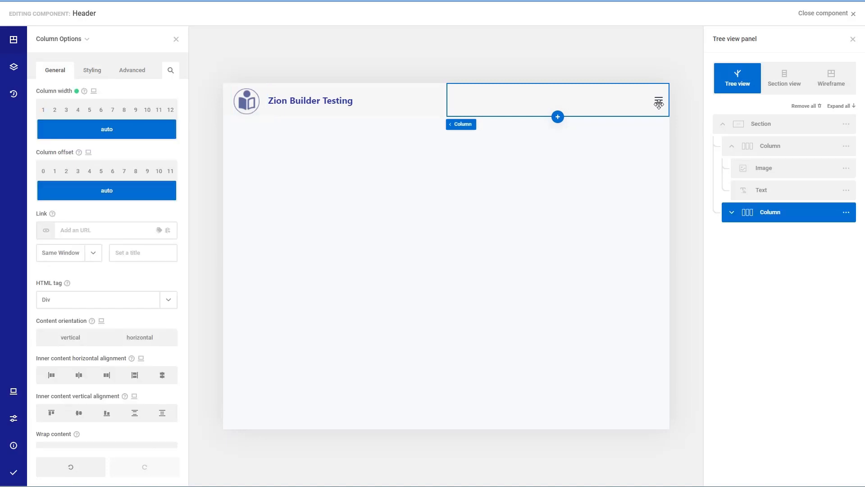
{"action": "left_click", "coordinate": [732, 212]}
{"action": "left_click", "coordinate": [769, 231]}
{"action": "left_click", "coordinate": [53, 107]}
{"action": "left_click", "coordinate": [53, 125]}
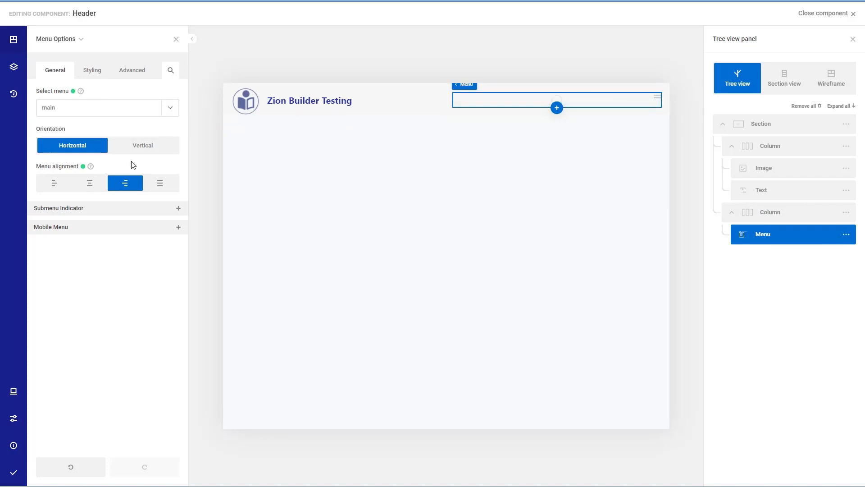
{"action": "left_click", "coordinate": [97, 208]}
{"action": "left_click", "coordinate": [99, 208]}
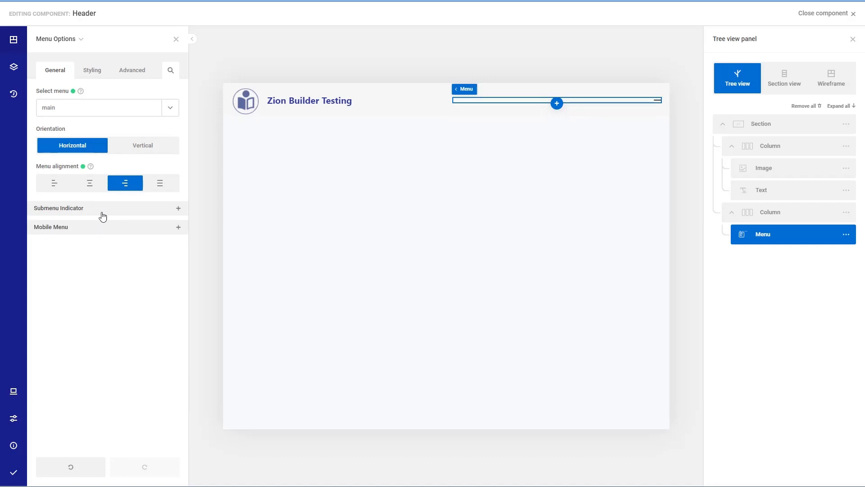
{"action": "left_click", "coordinate": [113, 227]}
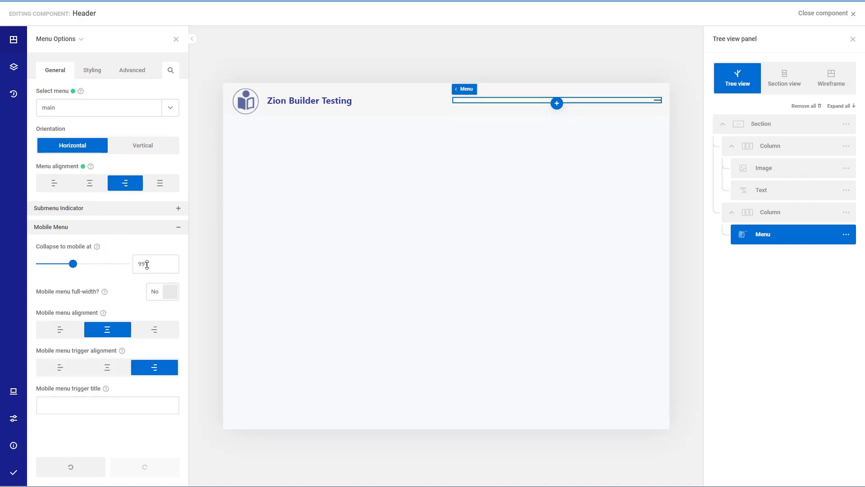
{"action": "left_click", "coordinate": [13, 393]}
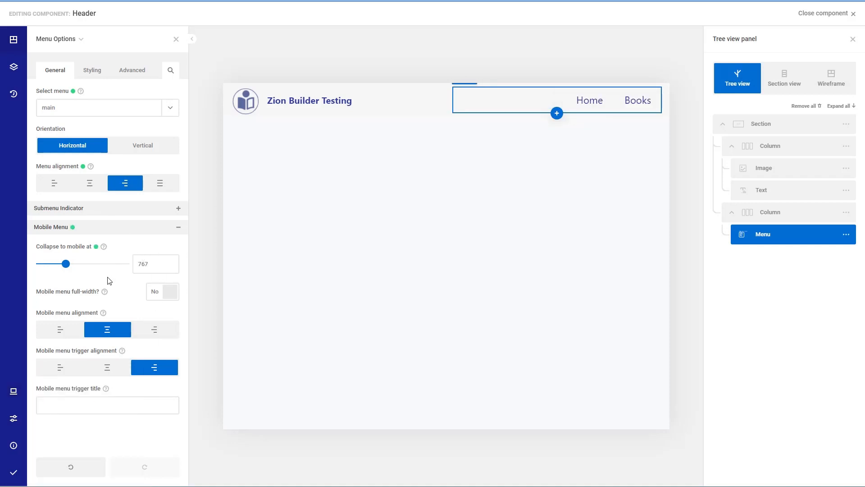
- Set the font size of the menu's first level items to 16px for the Laptop breakpoint
{"action": "left_click", "coordinate": [92, 70]}
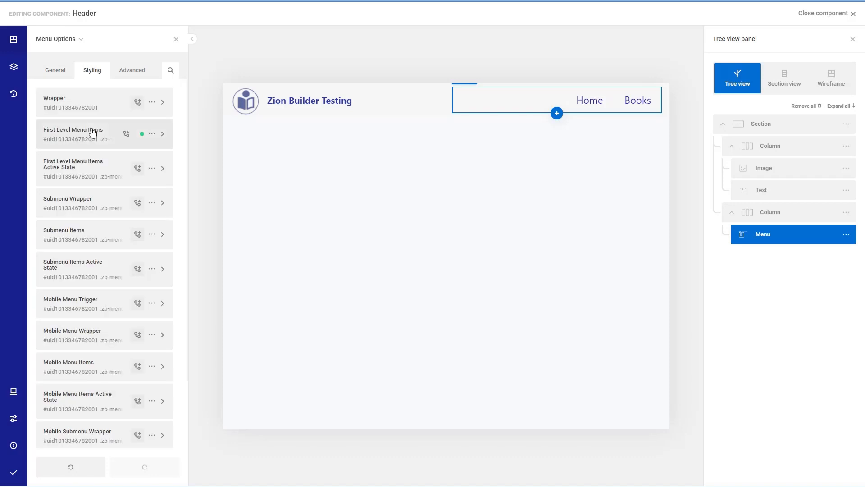
{"action": "left_click", "coordinate": [92, 131]}
{"action": "left_click", "coordinate": [117, 175]}
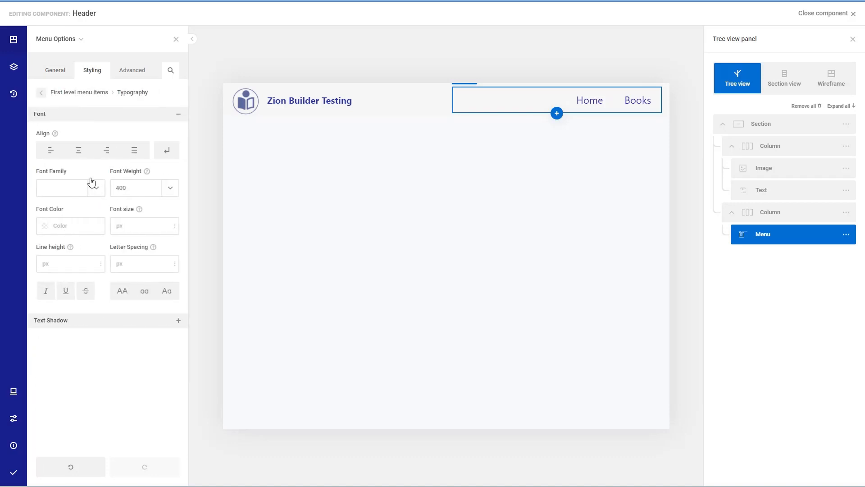
{"action": "left_click", "coordinate": [144, 224]}
{"action": "type", "text": "16"}
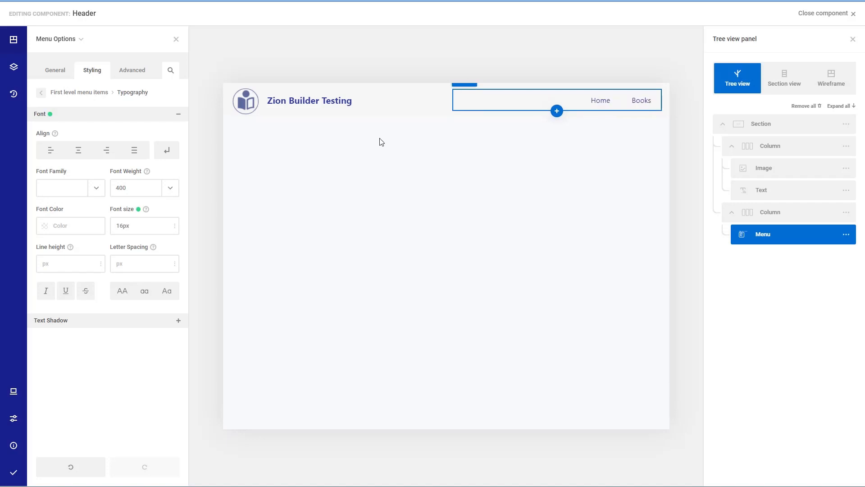
- Switch the preview to the Tablet breakpoint (max 767px) and expand the header's collapsed mobile menu
{"action": "left_click", "coordinate": [13, 392]}
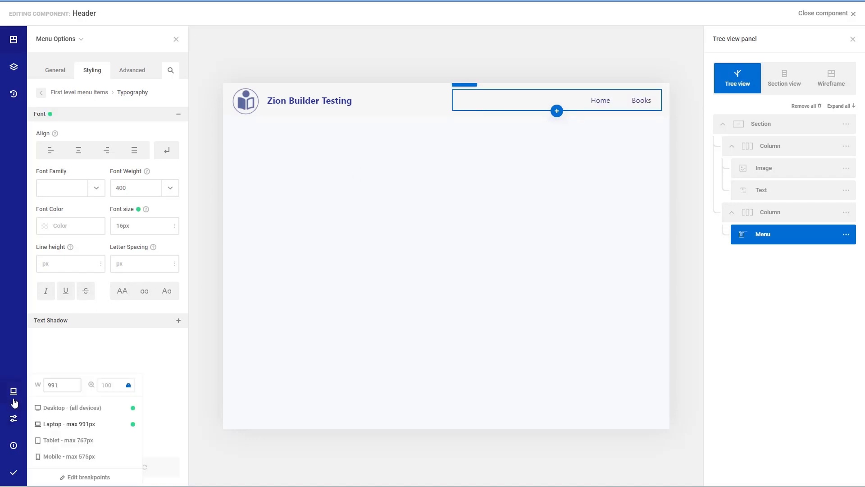
{"action": "left_click", "coordinate": [70, 440]}
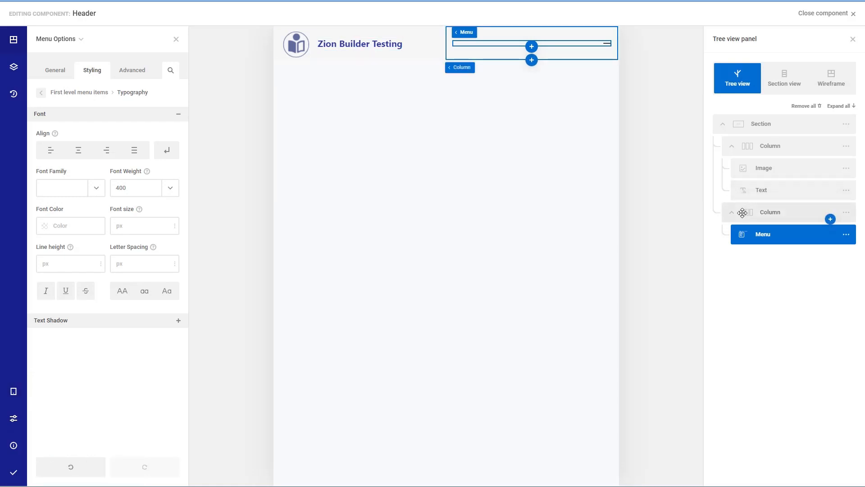
{"action": "left_click", "coordinate": [829, 212]}
{"action": "left_click", "coordinate": [607, 46]}
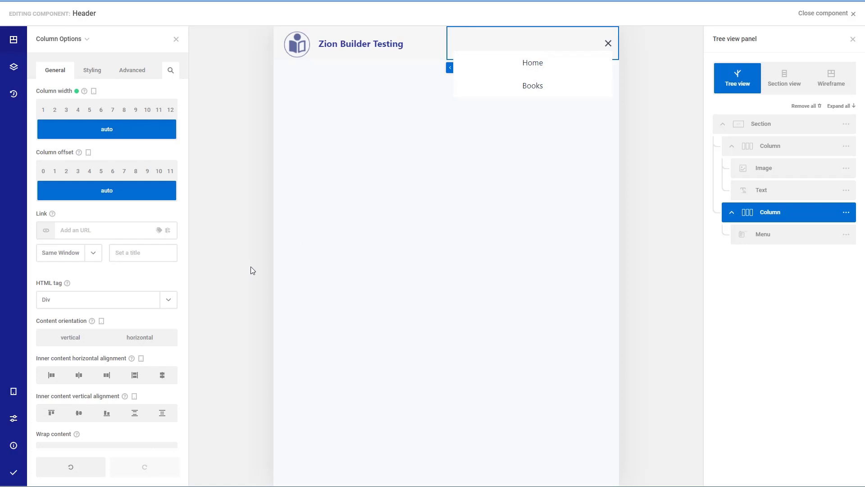
- Set the wrapper font color of the column containing the menu to #4f53a7 for the Tablet breakpoint
{"action": "left_click", "coordinate": [91, 71]}
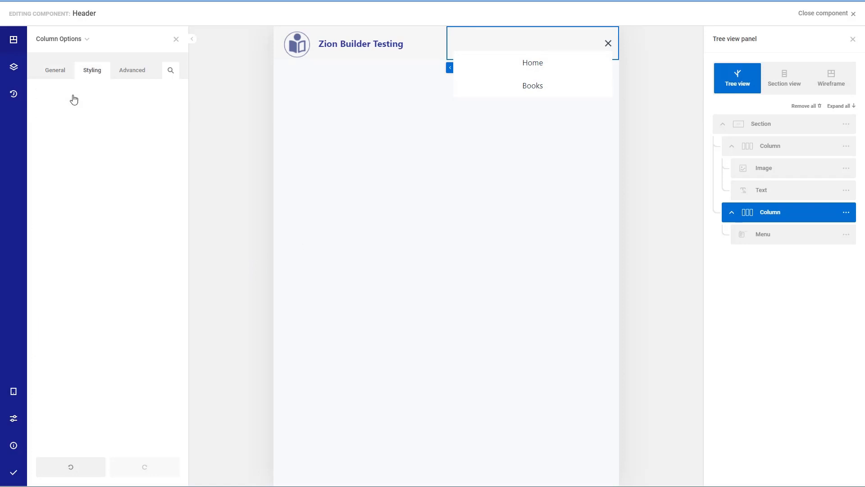
{"action": "left_click", "coordinate": [79, 173]}
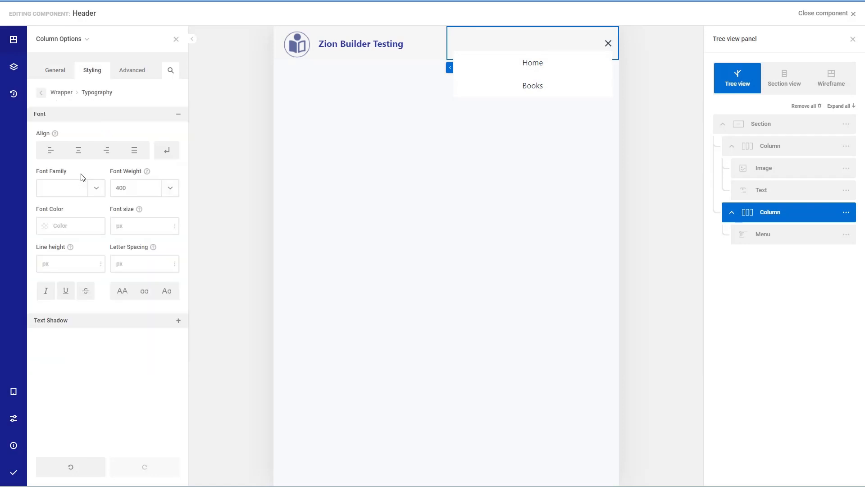
{"action": "left_click", "coordinate": [46, 232]}
{"action": "left_click", "coordinate": [344, 166]}
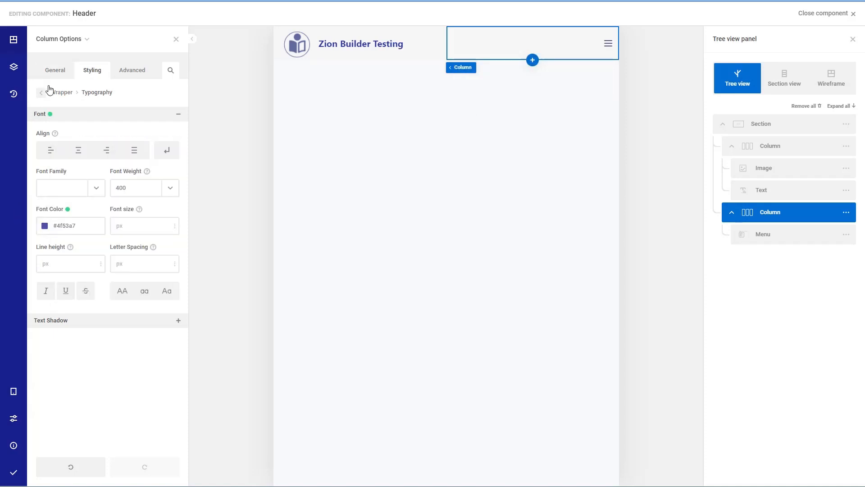
{"action": "left_click", "coordinate": [45, 92]}
{"action": "left_click", "coordinate": [52, 77]}
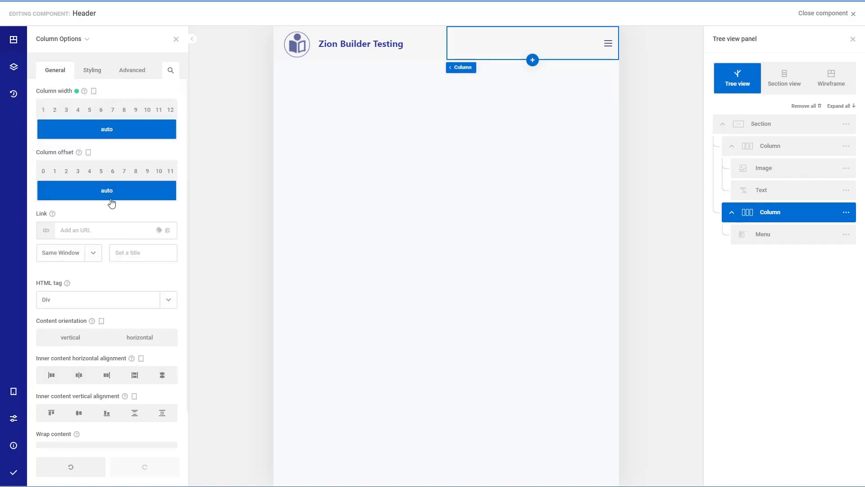
{"action": "scroll", "coordinate": [112, 202], "scroll_direction": "down", "scroll_amount": 1}
- Set the Menu element's mobile menu trigger font color to #5251a7 for the Tablet breakpoint
{"action": "left_click", "coordinate": [829, 239]}
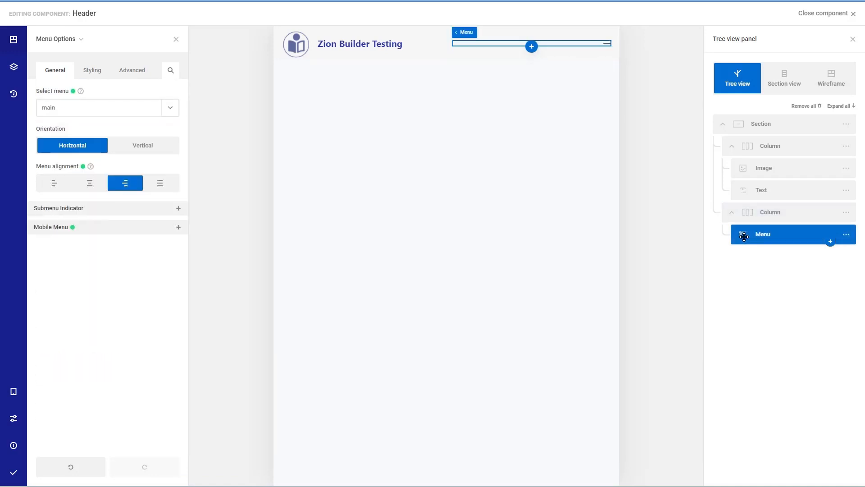
{"action": "left_click", "coordinate": [176, 210]}
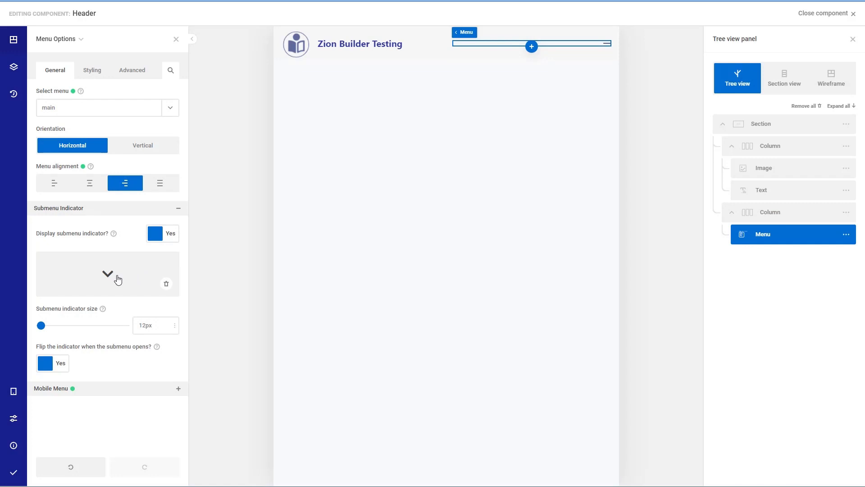
{"action": "left_click", "coordinate": [95, 390]}
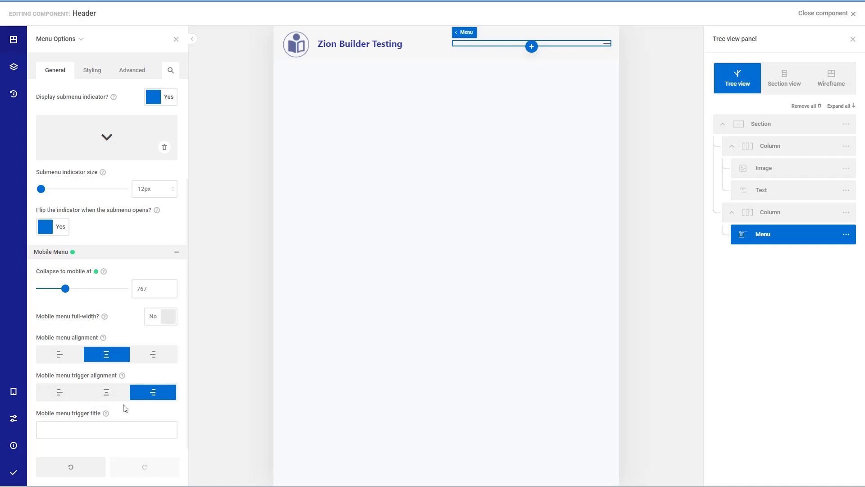
{"action": "left_click", "coordinate": [93, 73]}
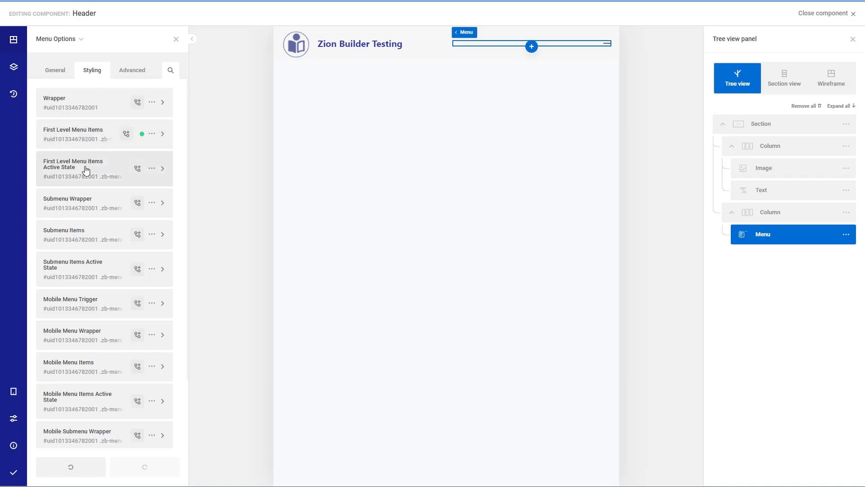
{"action": "left_click", "coordinate": [88, 302]}
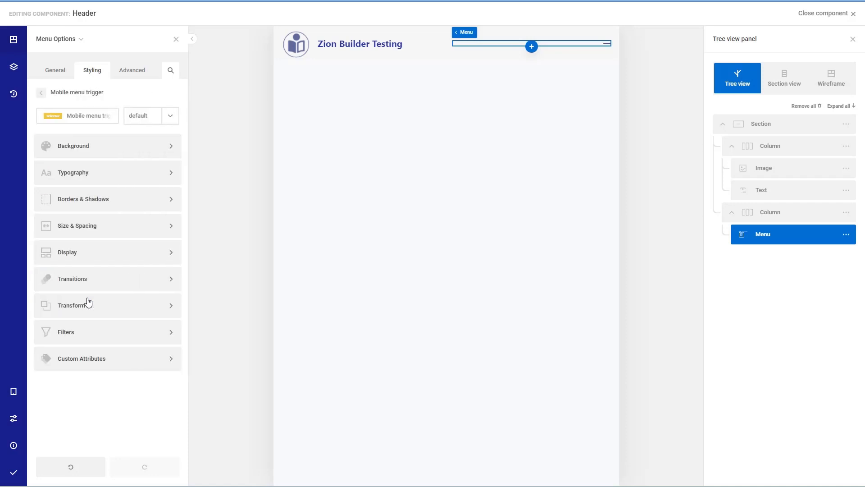
{"action": "left_click", "coordinate": [83, 174]}
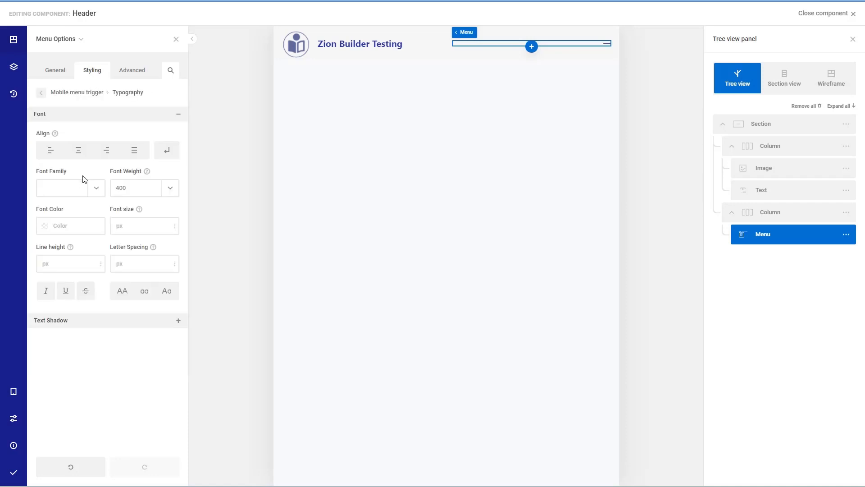
{"action": "left_click", "coordinate": [44, 227]}
{"action": "left_click", "coordinate": [143, 232]}
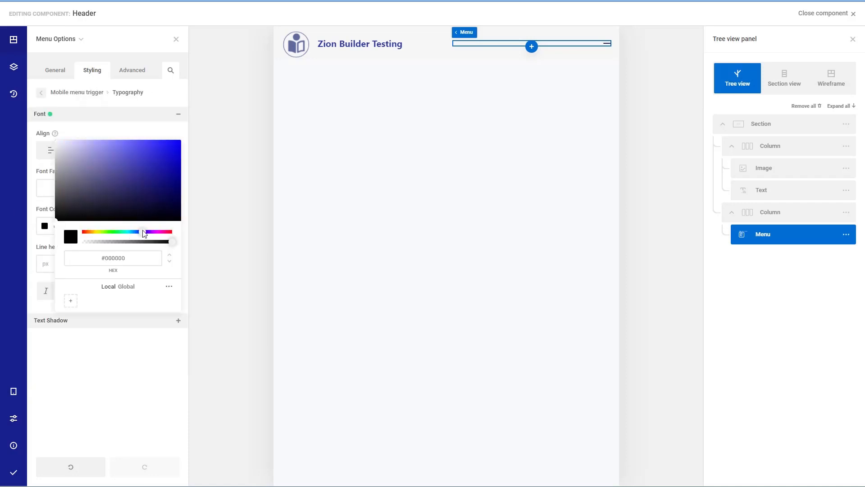
{"action": "left_click", "coordinate": [120, 168]}
{"action": "left_click", "coordinate": [38, 203]}
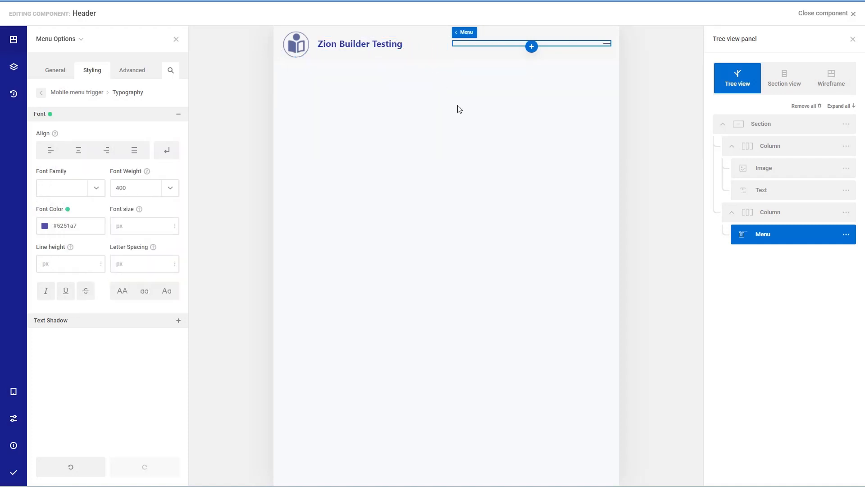
- Switch the preview to the Mobile breakpoint (max 575px)
{"action": "left_click", "coordinate": [14, 391]}
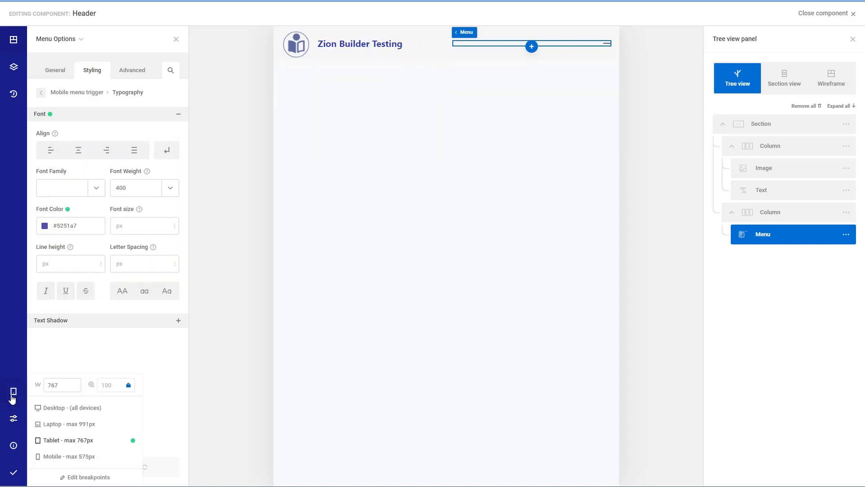
{"action": "left_click", "coordinate": [59, 456]}
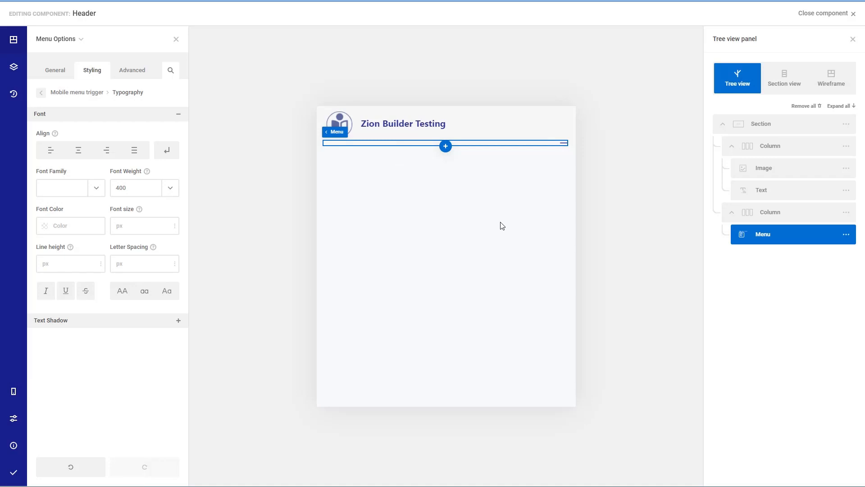
- Try a column width of 6 and horizontal content orientation on the menu's column, and revert both
{"action": "left_click", "coordinate": [747, 212]}
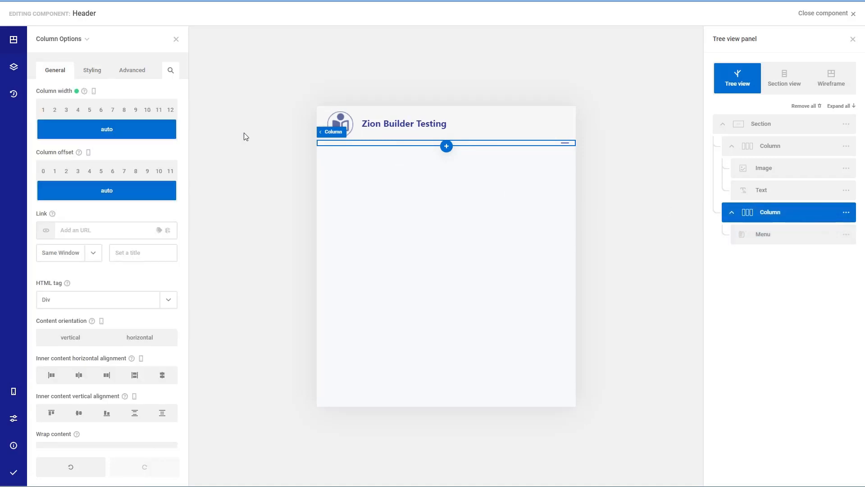
{"action": "left_click", "coordinate": [100, 110]}
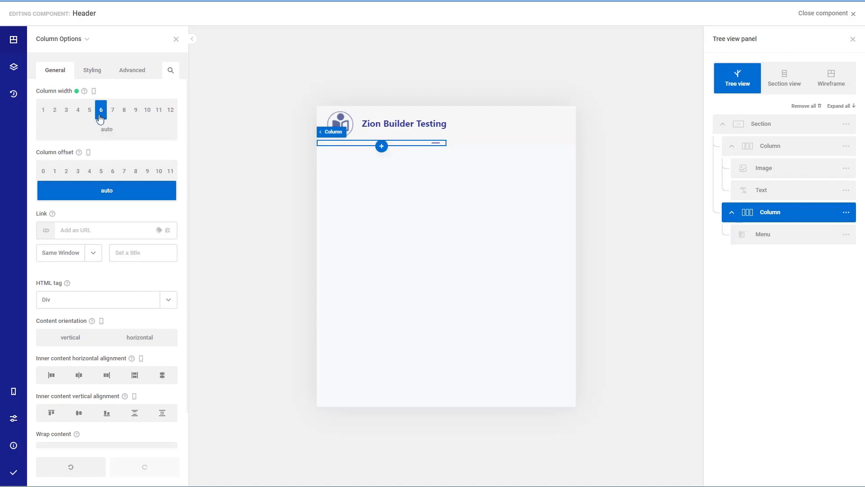
{"action": "left_click", "coordinate": [150, 340]}
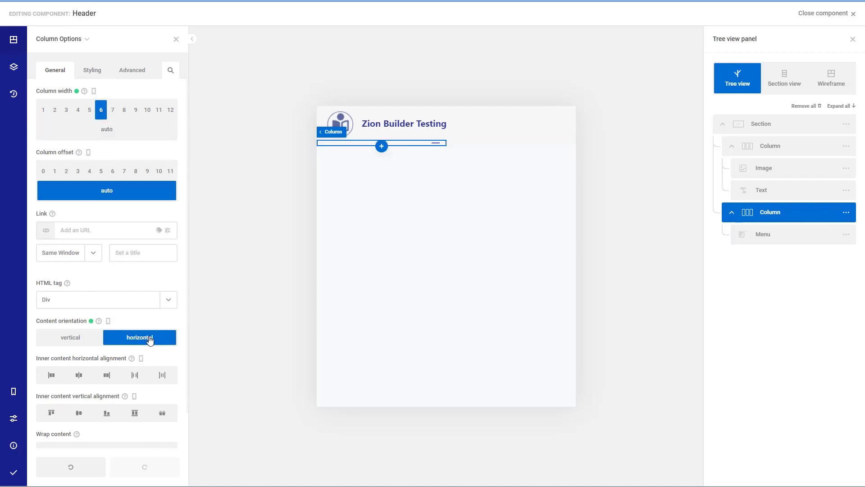
{"action": "left_click", "coordinate": [140, 340]}
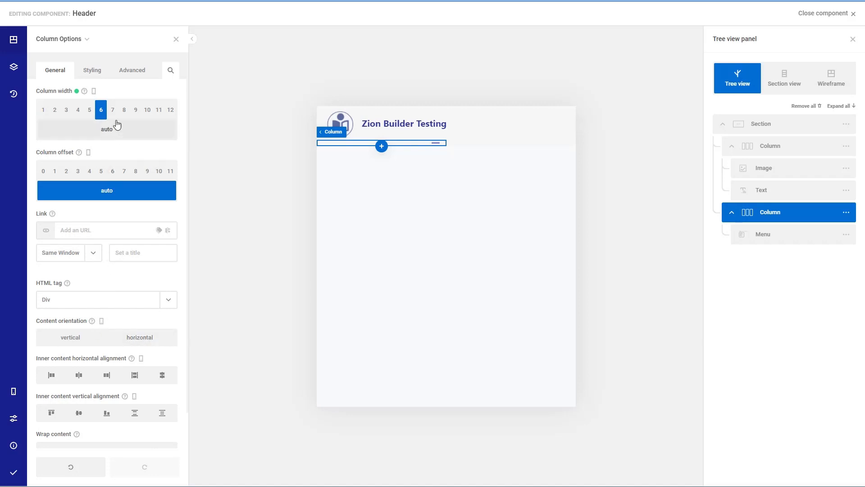
{"action": "left_click", "coordinate": [108, 132]}
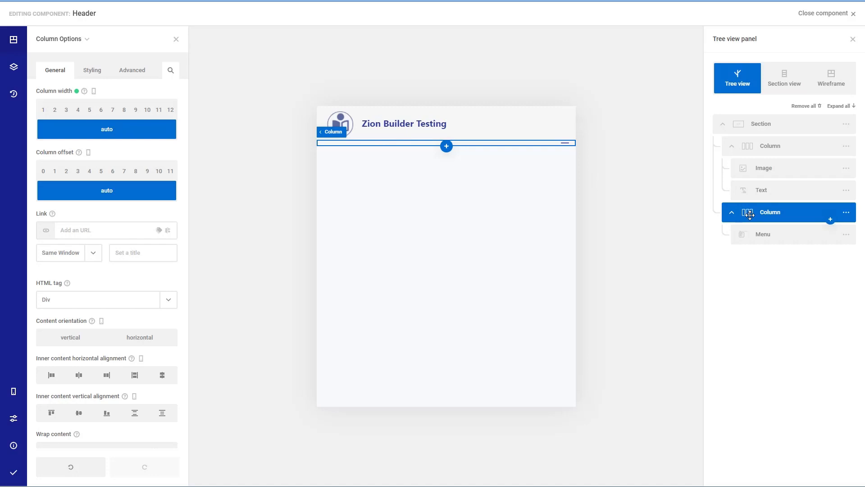
- Discard the menu column's width setting and set the logo and title column's width to 6 for the Mobile breakpoint
{"action": "left_click", "coordinate": [77, 90]}
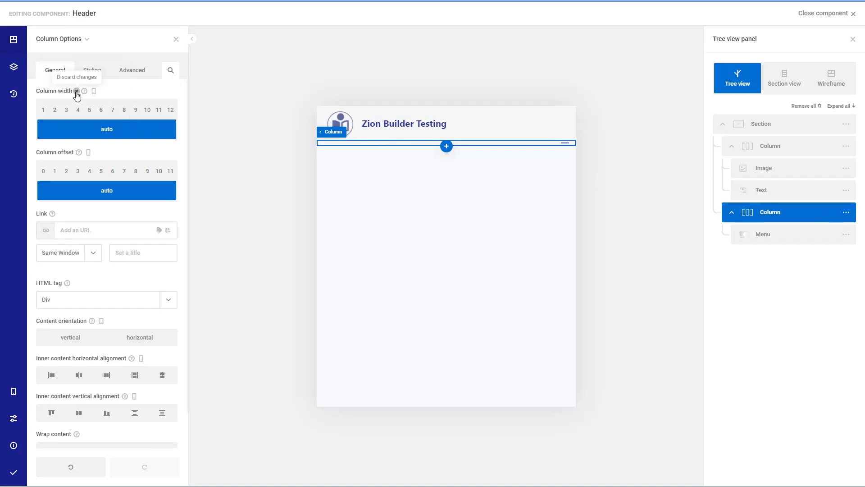
{"action": "left_click", "coordinate": [748, 146]}
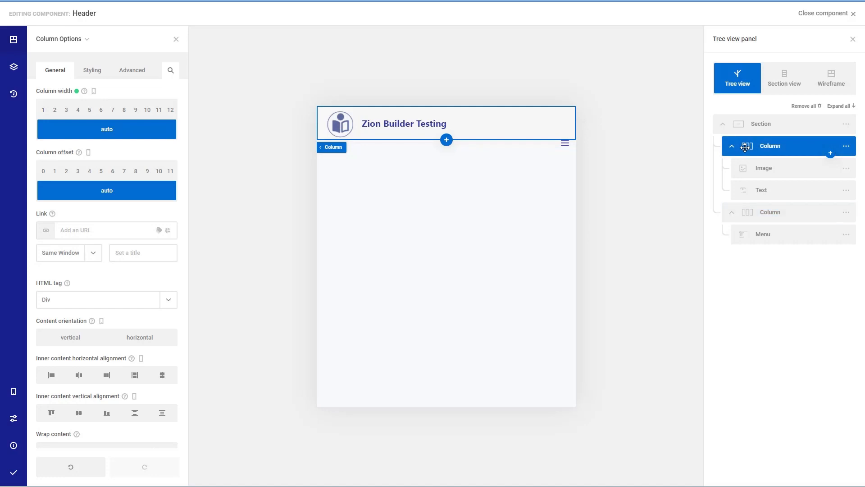
{"action": "left_click", "coordinate": [101, 111]}
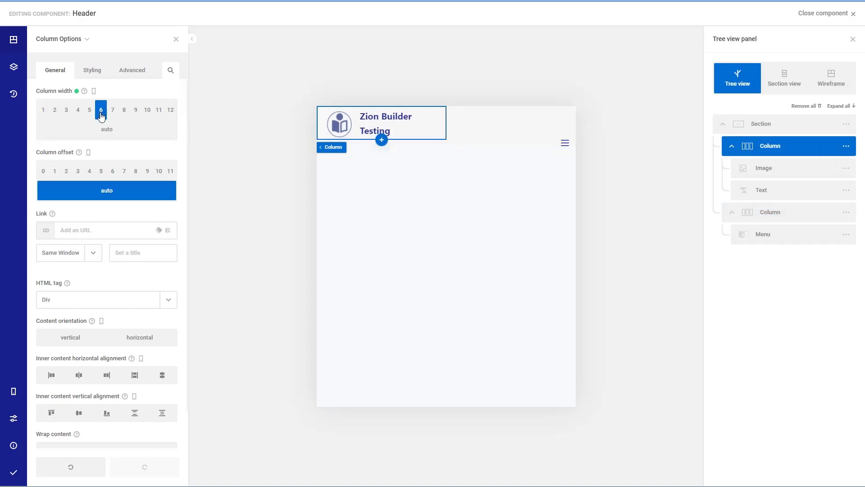
- Set the menu column's width to 6 for the Mobile breakpoint
{"action": "left_click", "coordinate": [747, 213]}
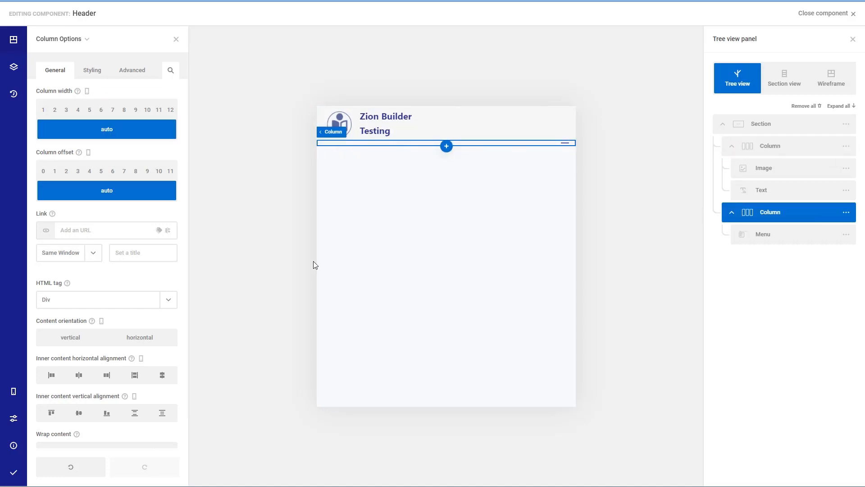
{"action": "left_click", "coordinate": [101, 110]}
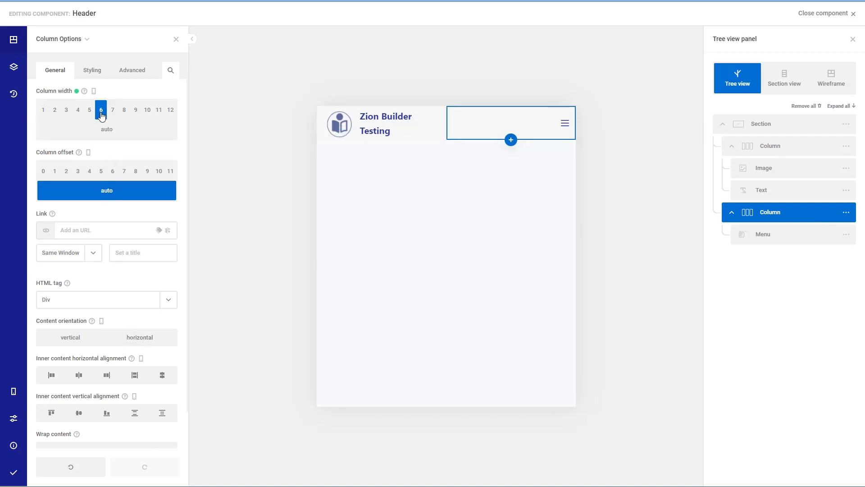
- Set the site title text's font size to 16px for the Mobile breakpoint
{"action": "left_click", "coordinate": [375, 130]}
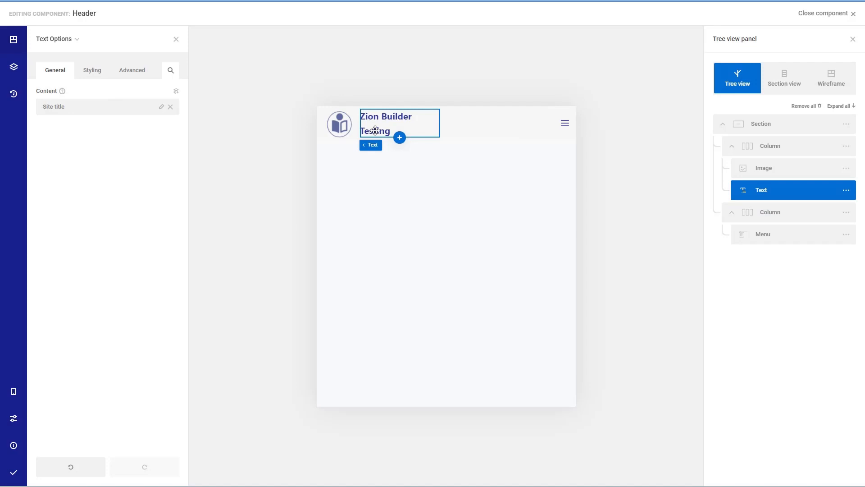
{"action": "left_click", "coordinate": [95, 72]}
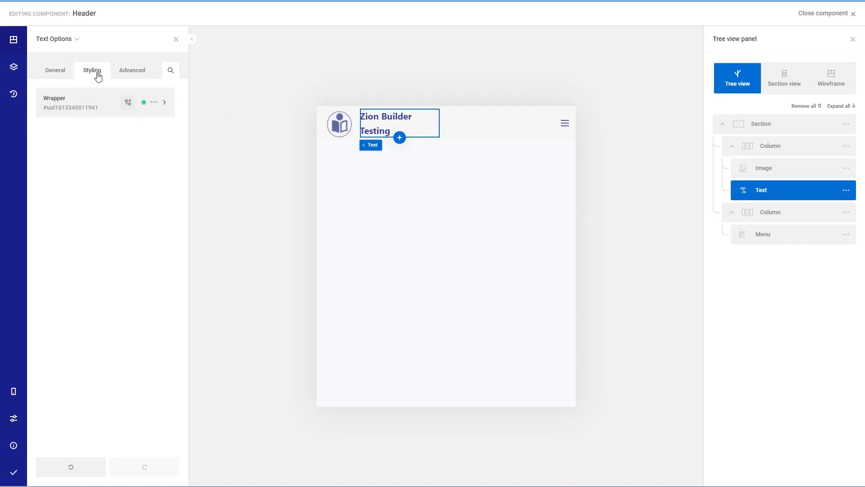
{"action": "left_click", "coordinate": [82, 98]}
{"action": "left_click", "coordinate": [74, 176]}
{"action": "left_click", "coordinate": [142, 221]}
{"action": "type", "text": "16"}
- Return the preview to Desktop, save and publish the header, and close the component
{"action": "left_click", "coordinate": [14, 391]}
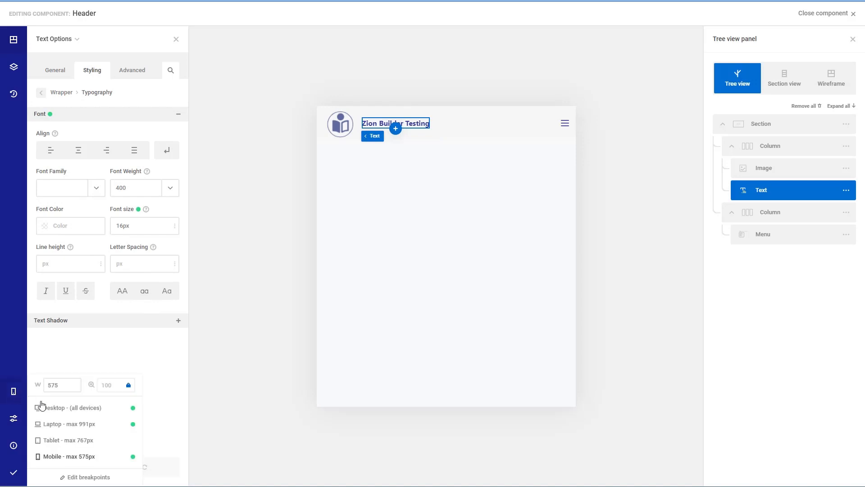
{"action": "left_click", "coordinate": [41, 408]}
{"action": "mouse_move", "coordinate": [12, 474]}
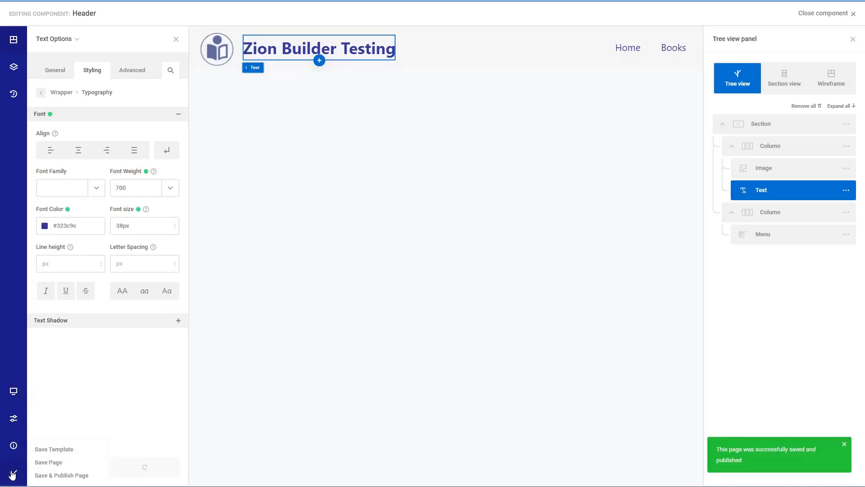
{"action": "left_click", "coordinate": [853, 14]}
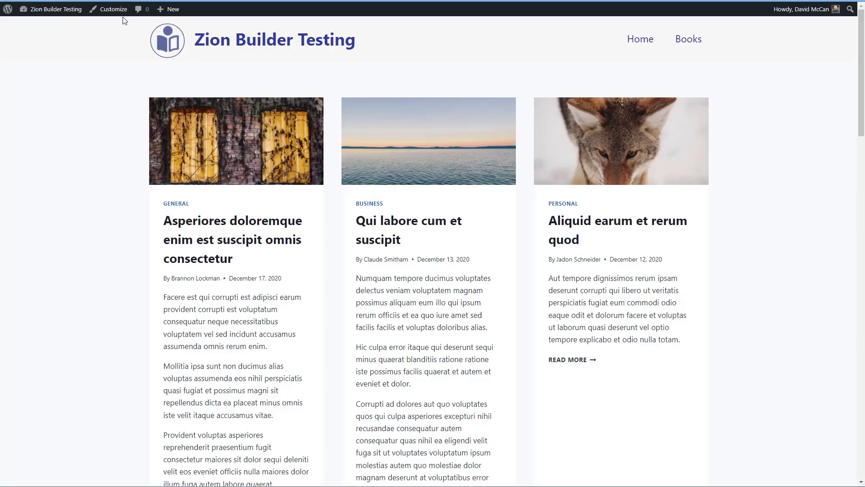
- Go to the Theme Builder in the site's dashboard, add a new footer component to the Default template and save
{"action": "left_click", "coordinate": [56, 9]}
{"action": "left_click", "coordinate": [101, 315]}
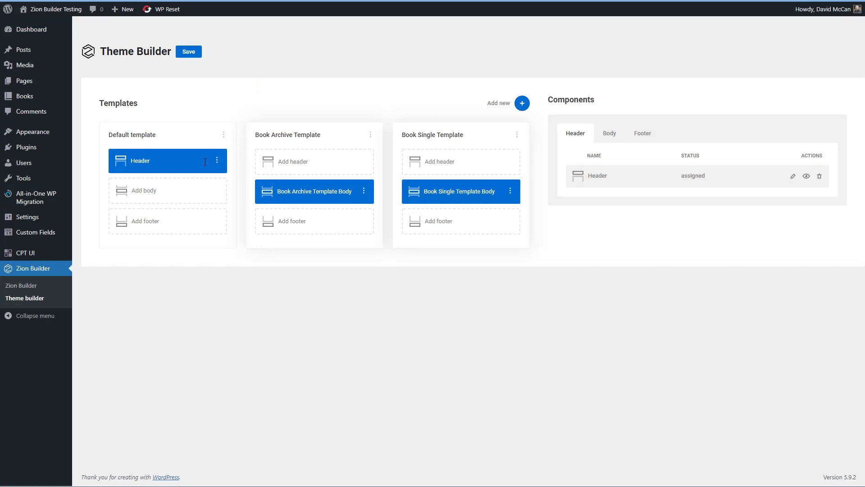
{"action": "left_click", "coordinate": [137, 224]}
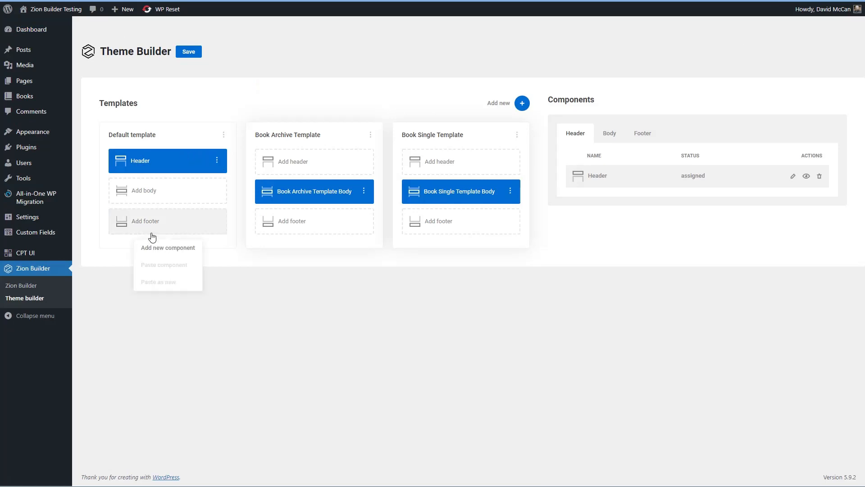
{"action": "left_click", "coordinate": [156, 249]}
{"action": "left_click", "coordinate": [185, 52]}
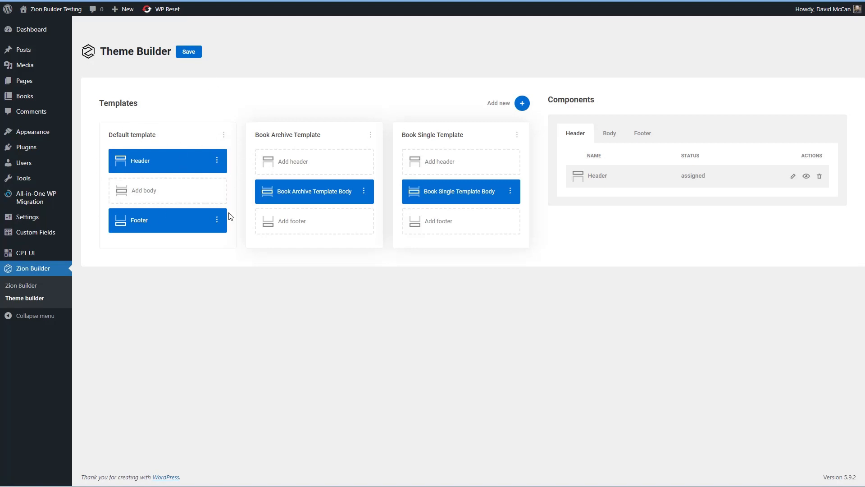
- Open the Default template's footer for editing and insert a Section element
{"action": "left_click", "coordinate": [216, 220]}
{"action": "left_click", "coordinate": [239, 264]}
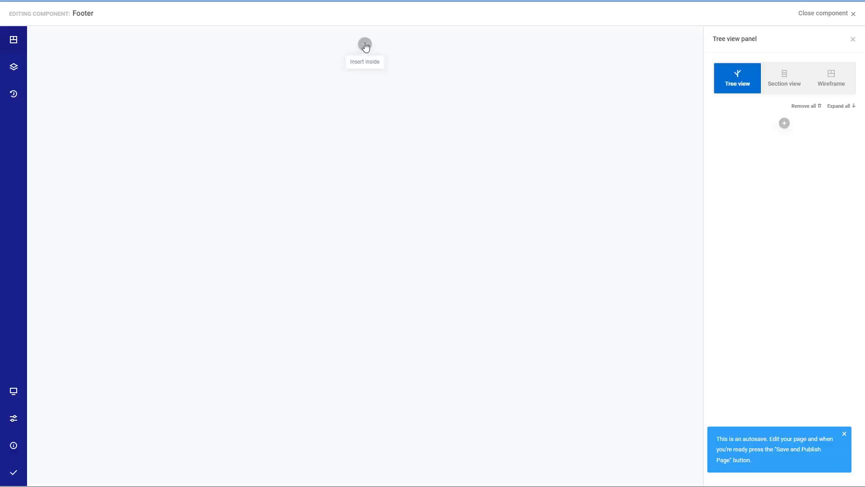
{"action": "left_click", "coordinate": [365, 44]}
{"action": "left_click", "coordinate": [366, 77]}
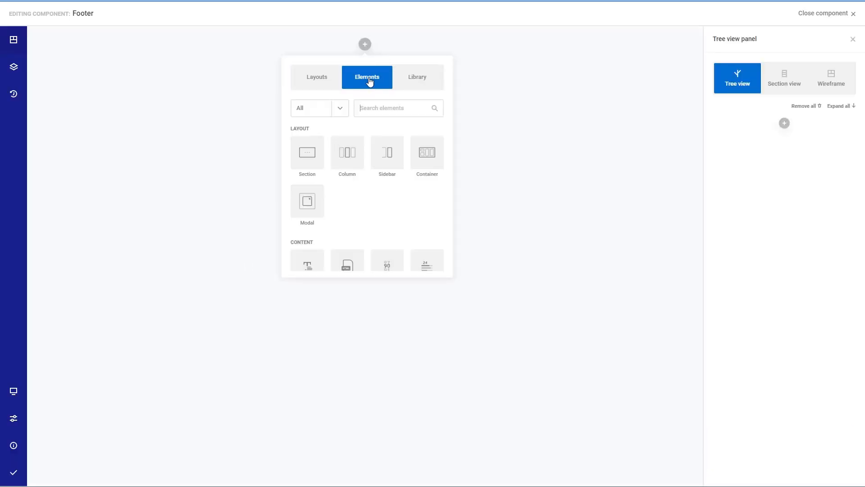
{"action": "left_click", "coordinate": [303, 155]}
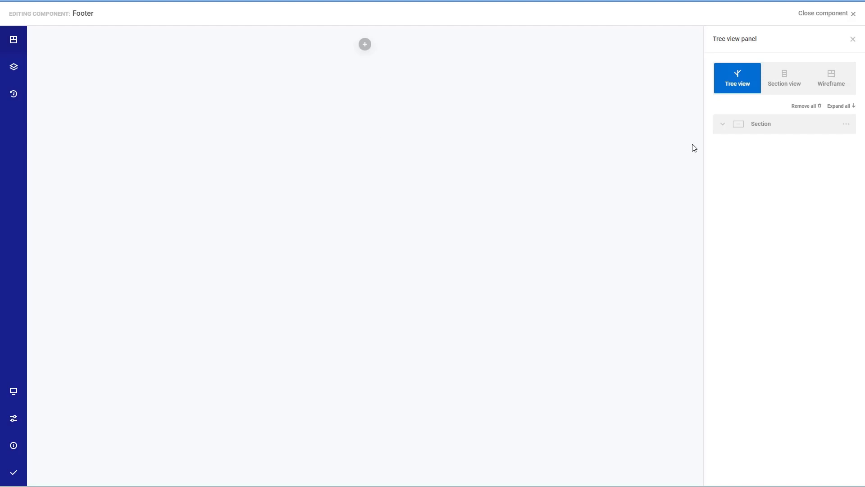
- Set the footer section wrapper's background color to #f7f7f7
{"action": "left_click", "coordinate": [759, 125]}
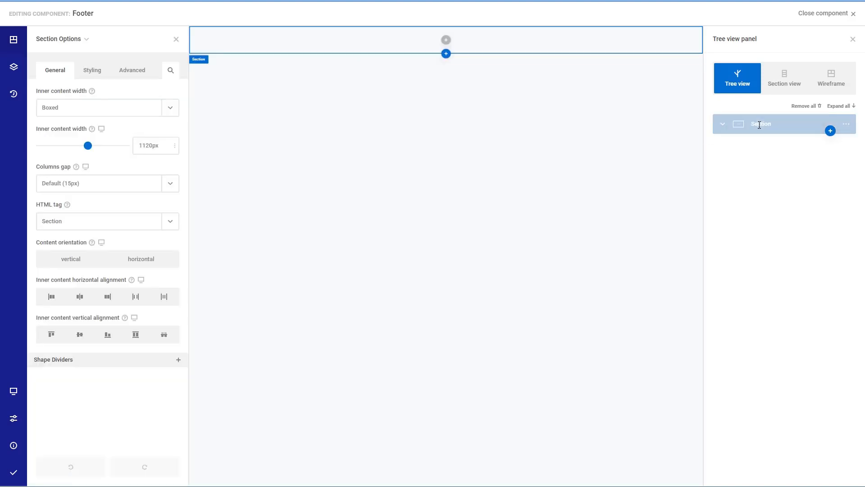
{"action": "left_click", "coordinate": [92, 71]}
{"action": "left_click", "coordinate": [69, 104]}
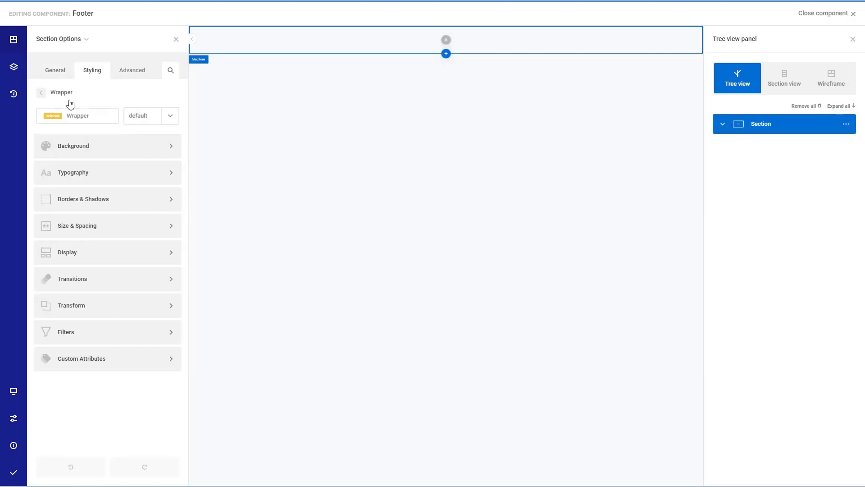
{"action": "left_click", "coordinate": [86, 145]}
{"action": "left_click", "coordinate": [90, 157]}
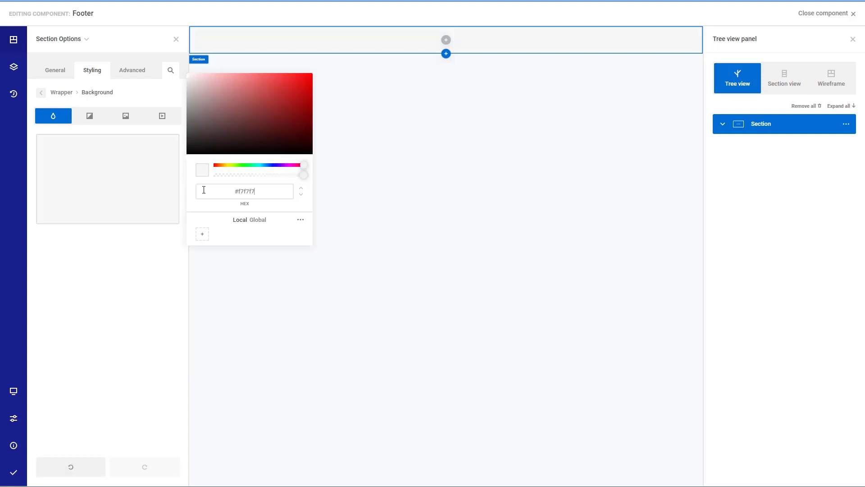
{"action": "left_click", "coordinate": [50, 71]}
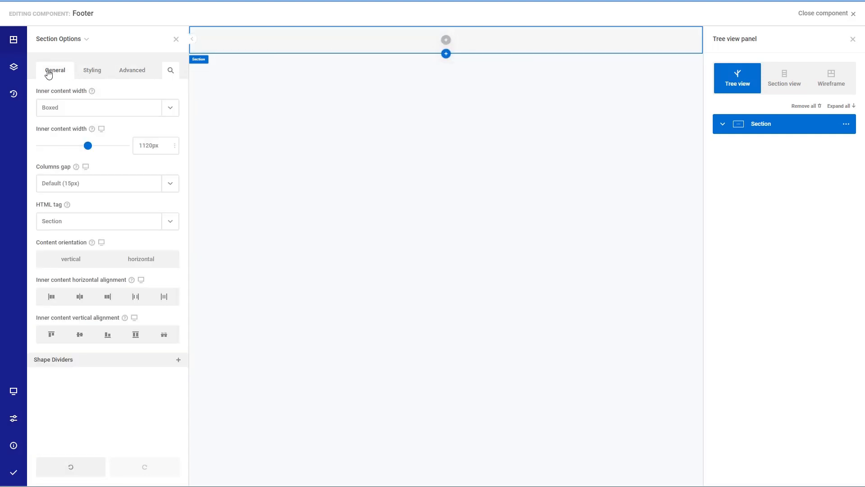
- Search the elements for "code" and insert a Custom Code element inside the footer section
{"action": "left_click", "coordinate": [447, 40]}
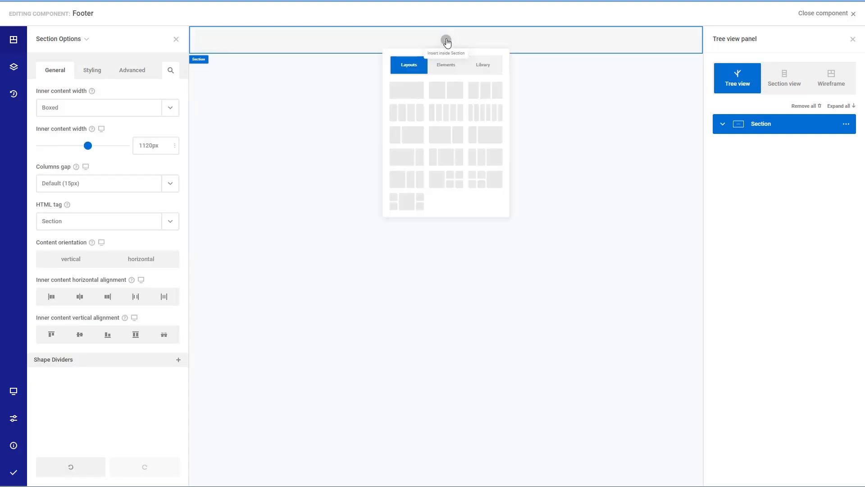
{"action": "left_click", "coordinate": [447, 65]}
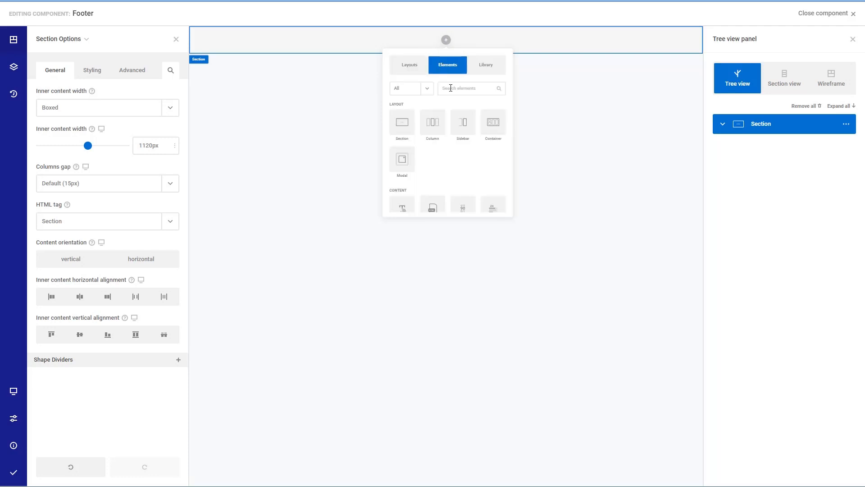
{"action": "type", "text": "code"}
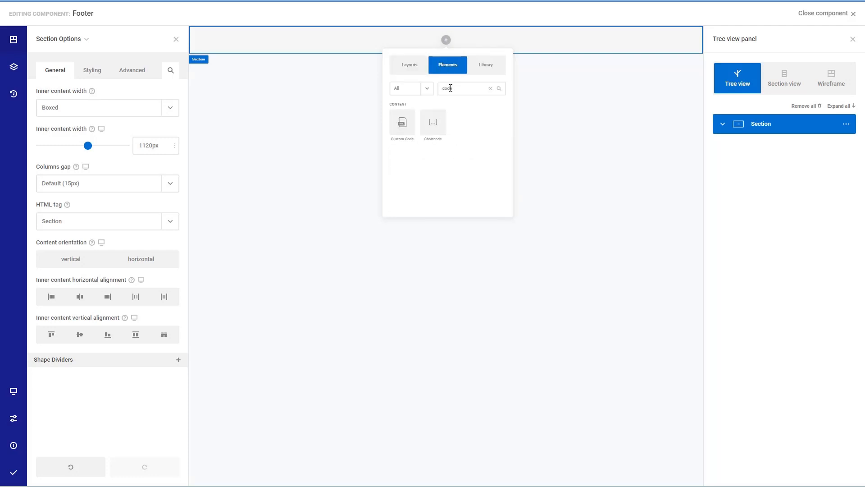
{"action": "left_click", "coordinate": [402, 123]}
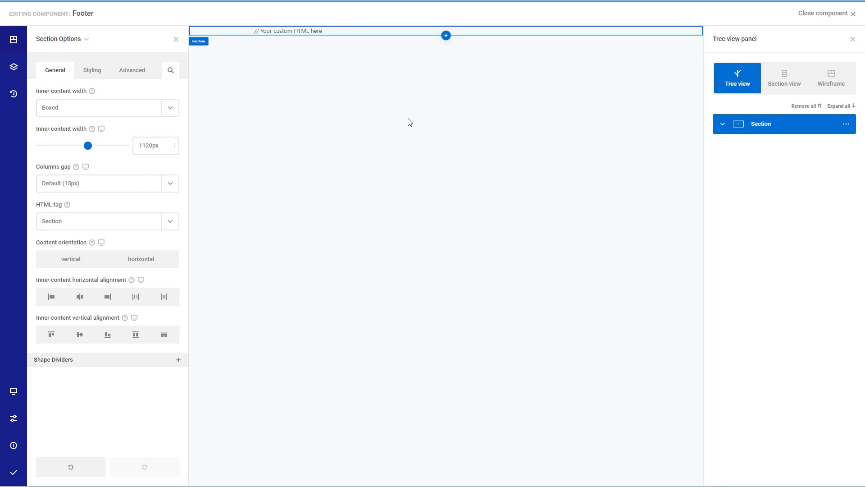
- Delete the placeholder text from the Custom Code element's custom HTML
{"action": "left_click", "coordinate": [722, 125]}
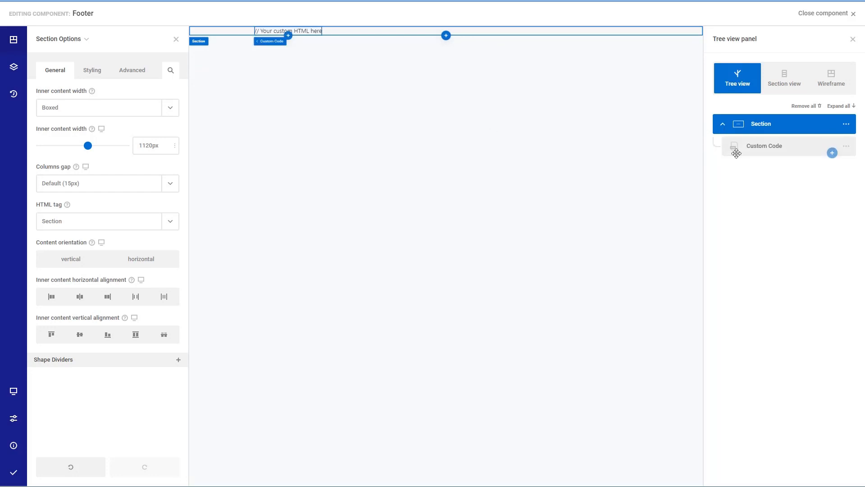
{"action": "left_click", "coordinate": [765, 147]}
{"action": "left_click", "coordinate": [53, 152]}
{"action": "key", "text": "ctrl+a"}
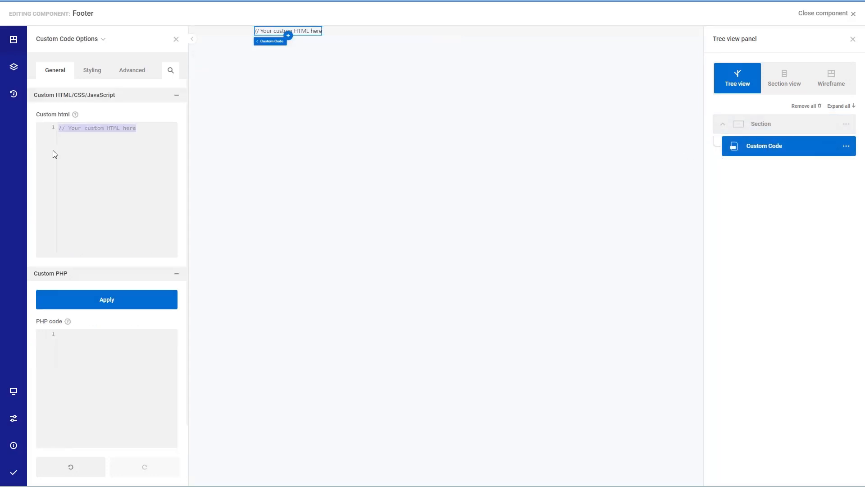
{"action": "key", "text": "BackSpace"}
- Copy <?php $year = date("Y"); ?> Copyright &copy; <?php echo $year; ?> Zion Builder Testing from the text editor into the PHP code and apply it
{"action": "key", "text": "alt+Tab"}
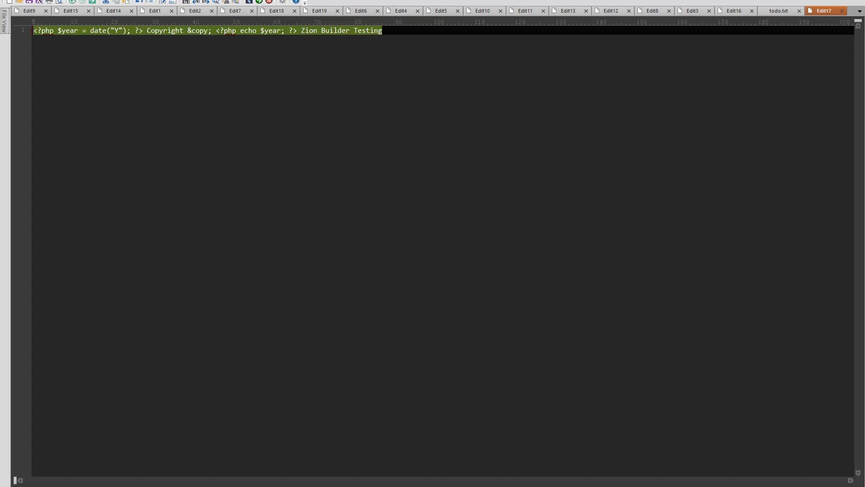
{"action": "key", "text": "alt+Tab"}
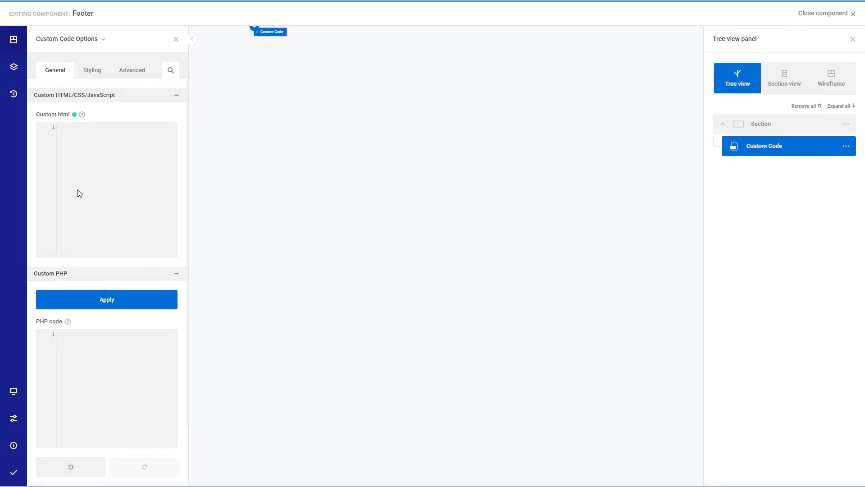
{"action": "left_click", "coordinate": [69, 359]}
{"action": "type", "text": "<?php $year = date(\"Y\"); ?> Copyright &copy; <?php echo $year; ?> Zion Builder Testing"}
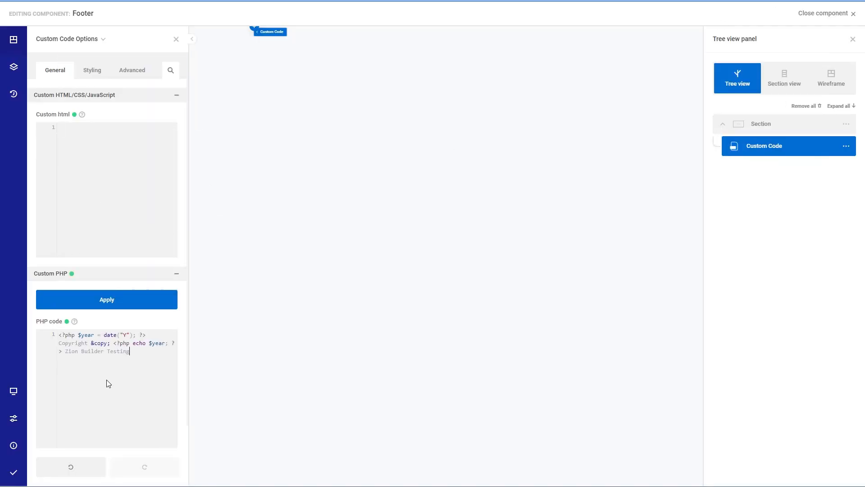
{"action": "left_click", "coordinate": [105, 302]}
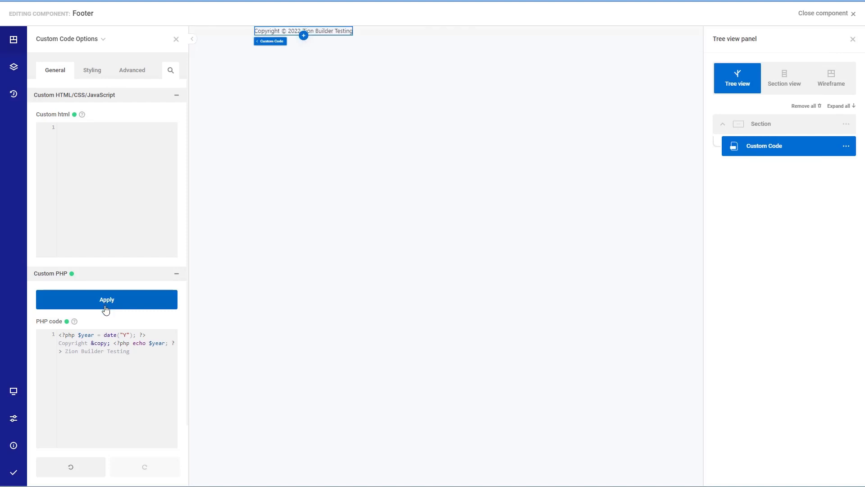
- Set the Custom Code wrapper's font size to 18px in its typography styling
{"action": "left_click", "coordinate": [92, 70]}
{"action": "left_click", "coordinate": [62, 100]}
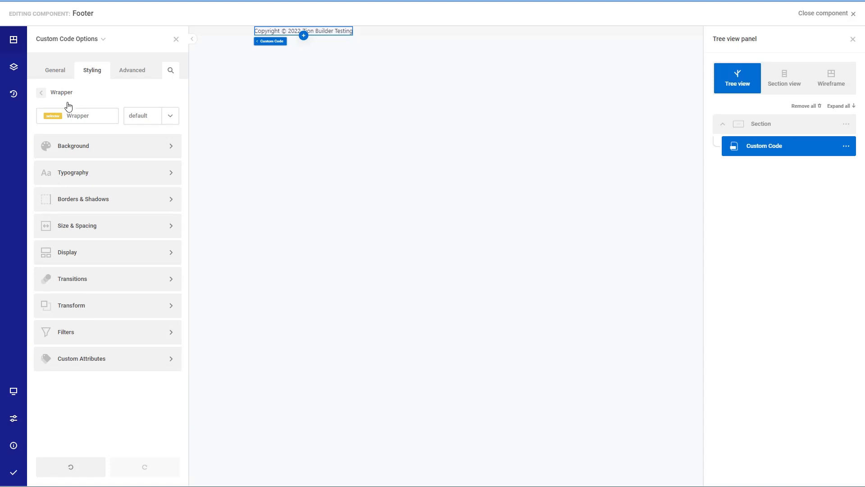
{"action": "left_click", "coordinate": [85, 173]}
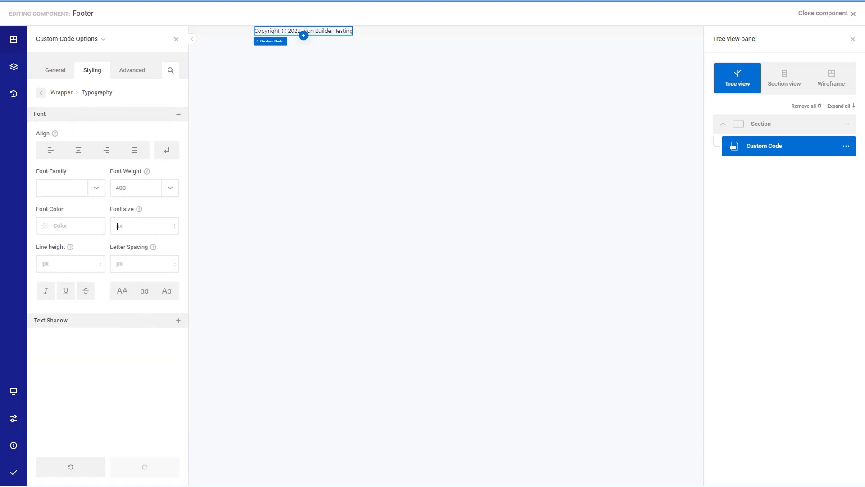
{"action": "left_click", "coordinate": [138, 225]}
{"action": "type", "text": "18"}
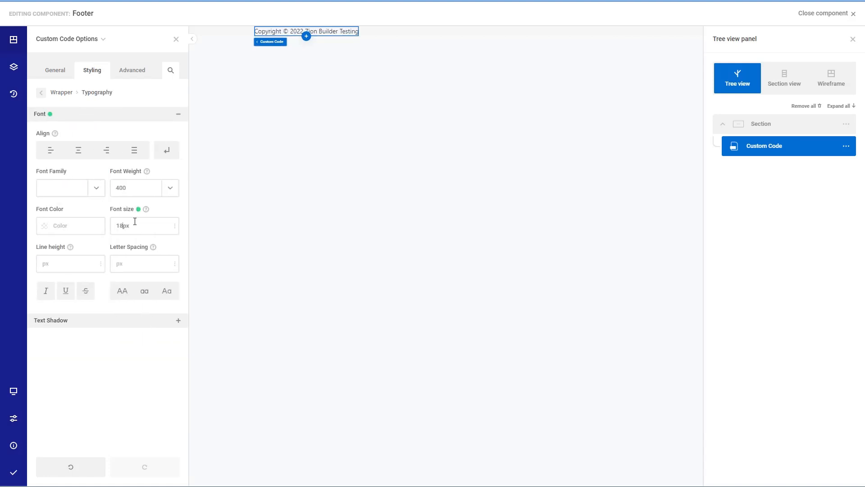
{"action": "left_click", "coordinate": [56, 72]}
- Center the footer section's inner content horizontally and set its wrapper's top padding to 25px
{"action": "left_click", "coordinate": [759, 123]}
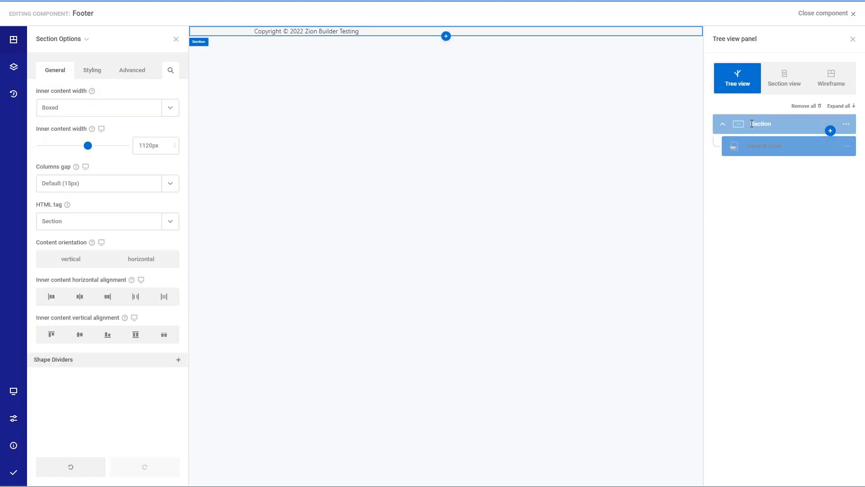
{"action": "left_click", "coordinate": [79, 296]}
{"action": "left_click", "coordinate": [91, 71]}
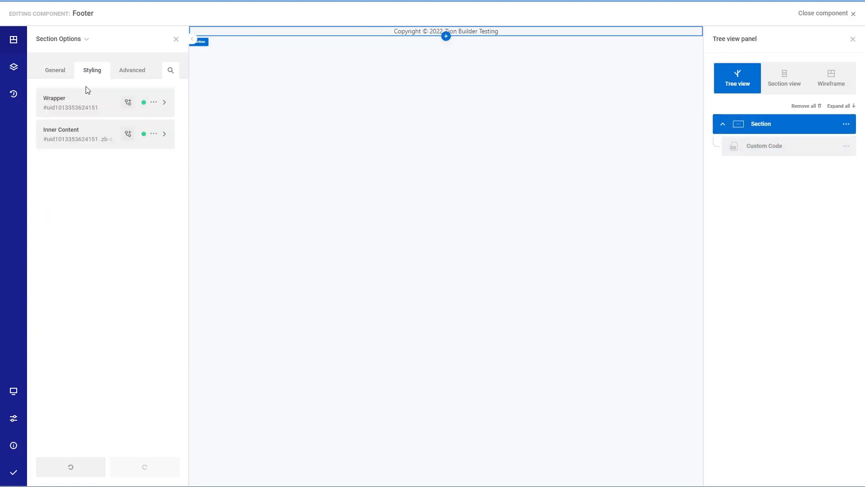
{"action": "left_click", "coordinate": [74, 109]}
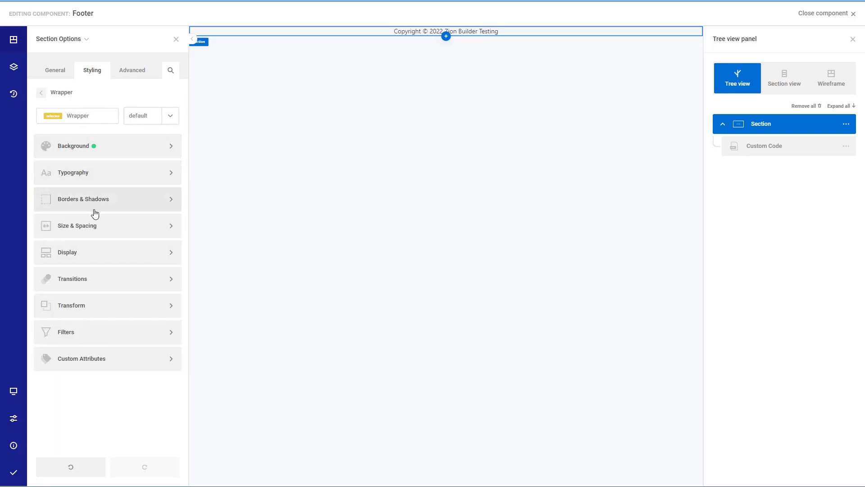
{"action": "left_click", "coordinate": [89, 226]}
{"action": "left_click", "coordinate": [108, 168]}
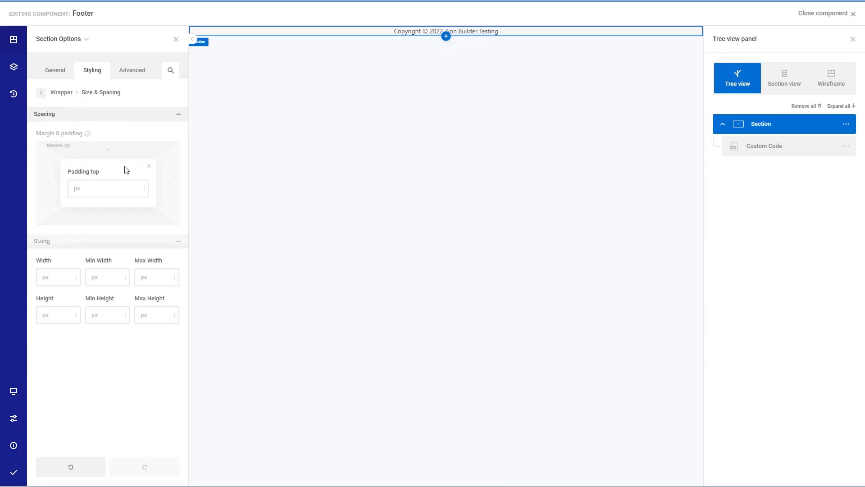
{"action": "type", "text": "25"}
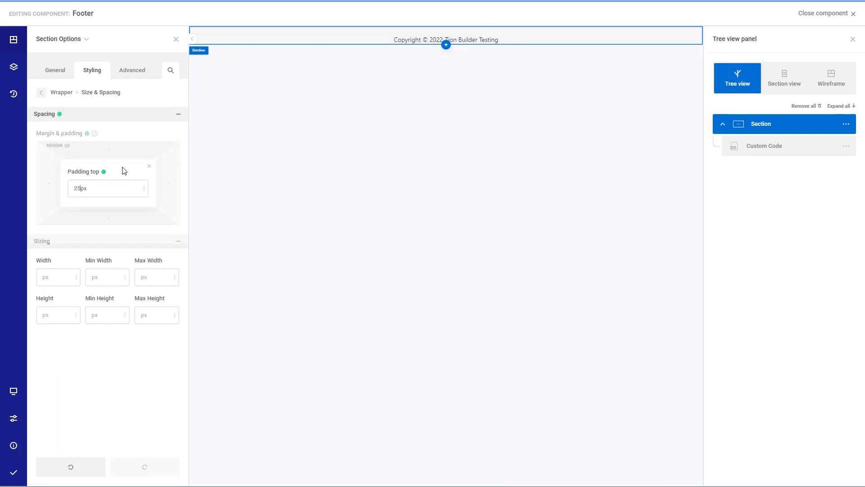
- Set the footer section wrapper's bottom padding to 25px, then save and close the Footer component
{"action": "left_click", "coordinate": [39, 207]}
{"action": "left_click", "coordinate": [107, 207]}
{"action": "type", "text": "25"}
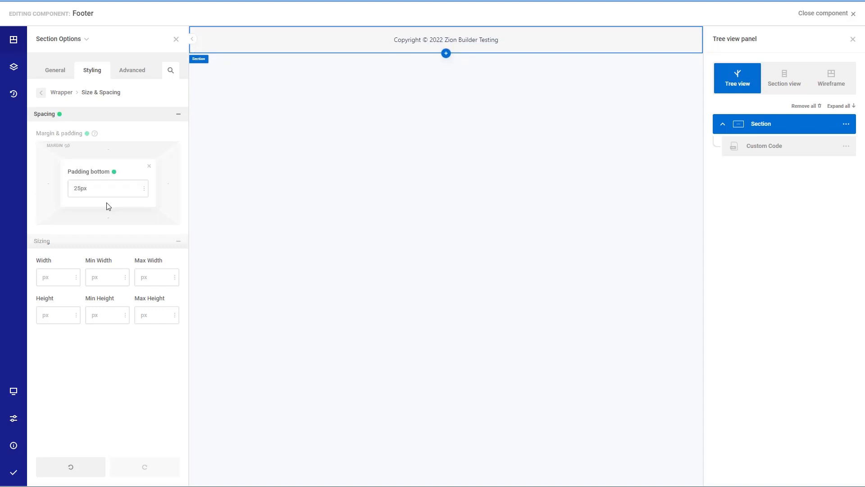
{"action": "left_click", "coordinate": [12, 474]}
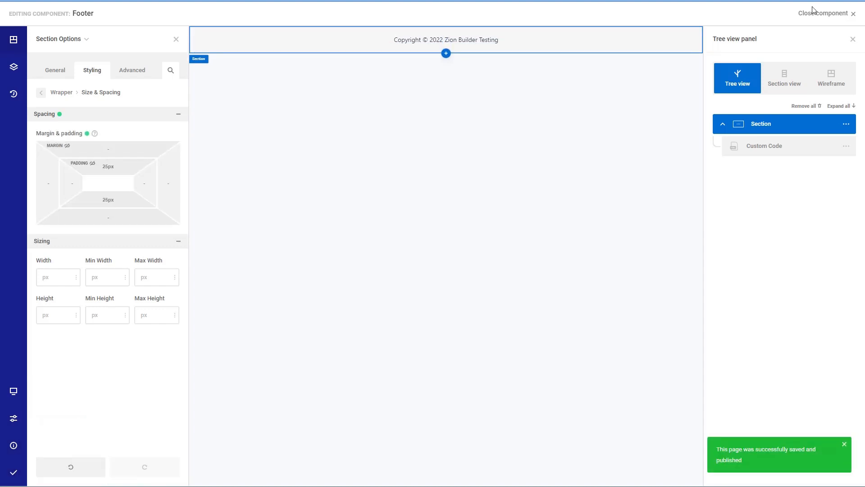
{"action": "left_click", "coordinate": [852, 14]}
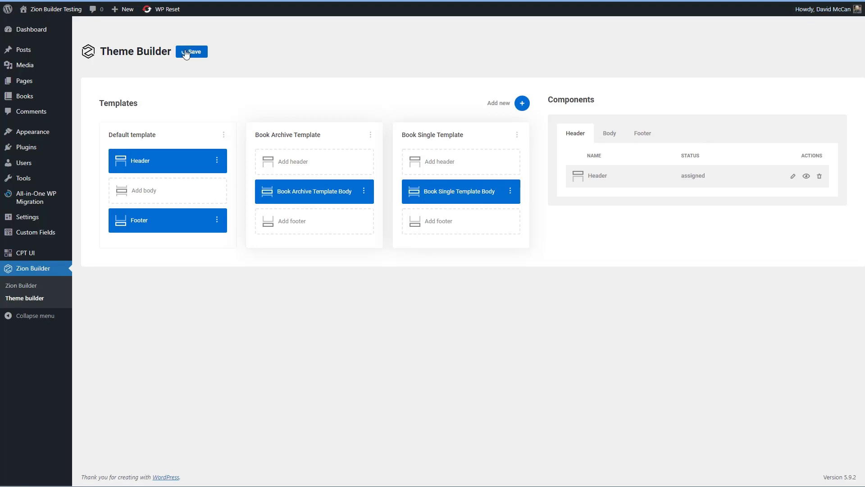
- Examine the custom header and the copyright footer on the site's front-end home page
{"action": "left_click", "coordinate": [68, 9]}
{"action": "scroll", "coordinate": [104, 116], "scroll_direction": "down", "scroll_amount": 6}
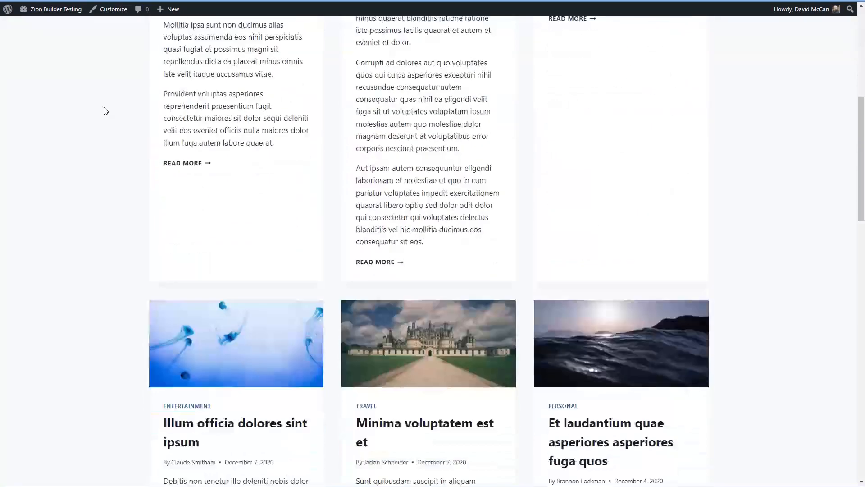
{"action": "scroll", "coordinate": [106, 112], "scroll_direction": "down", "scroll_amount": 10}
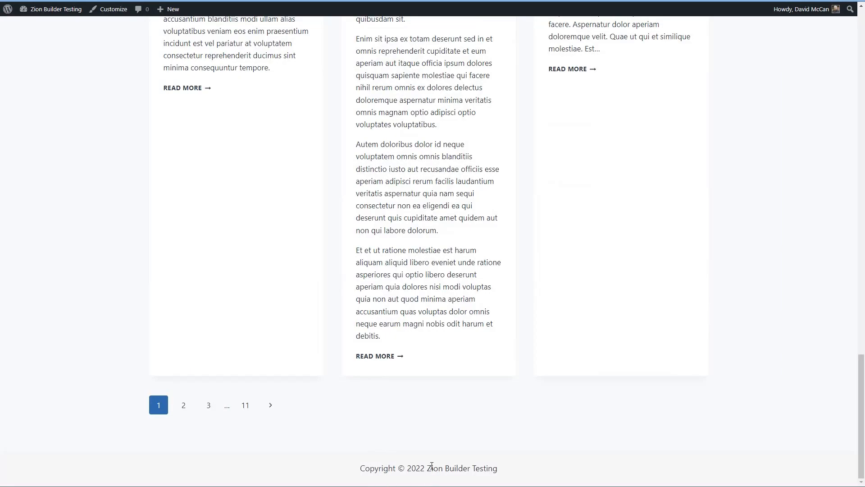
{"action": "scroll", "coordinate": [431, 466], "scroll_direction": "up", "scroll_amount": 15}
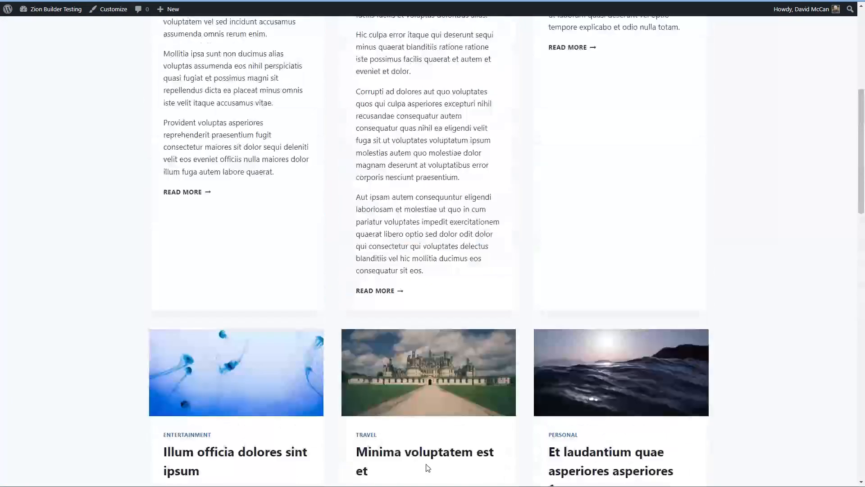
{"action": "scroll", "coordinate": [428, 451], "scroll_direction": "up", "scroll_amount": 1}
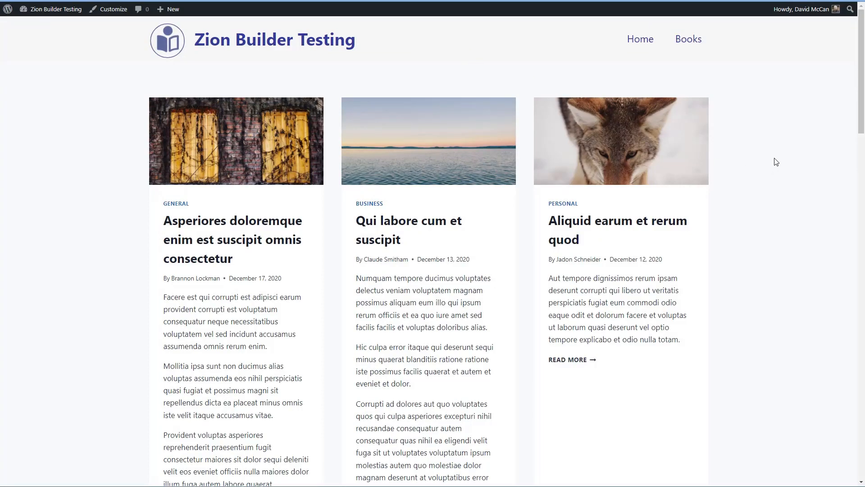
{"action": "scroll", "coordinate": [776, 162], "scroll_direction": "down", "scroll_amount": 15}
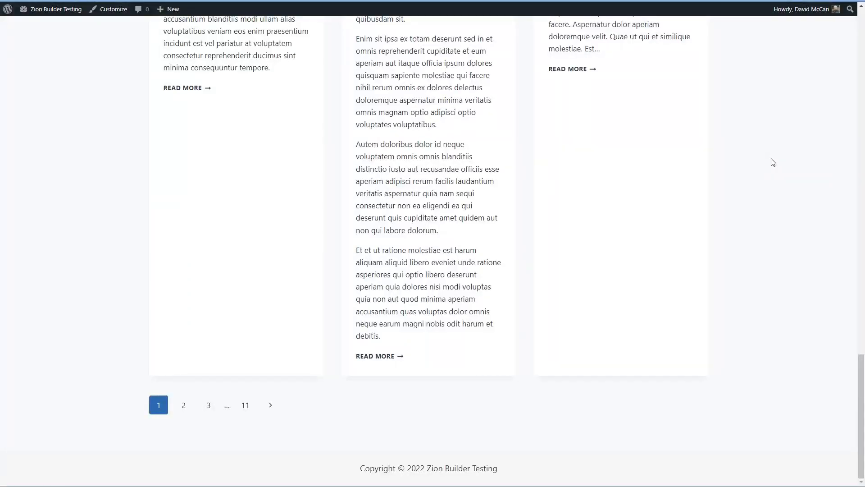
{"action": "scroll", "coordinate": [773, 162], "scroll_direction": "up", "scroll_amount": 15}
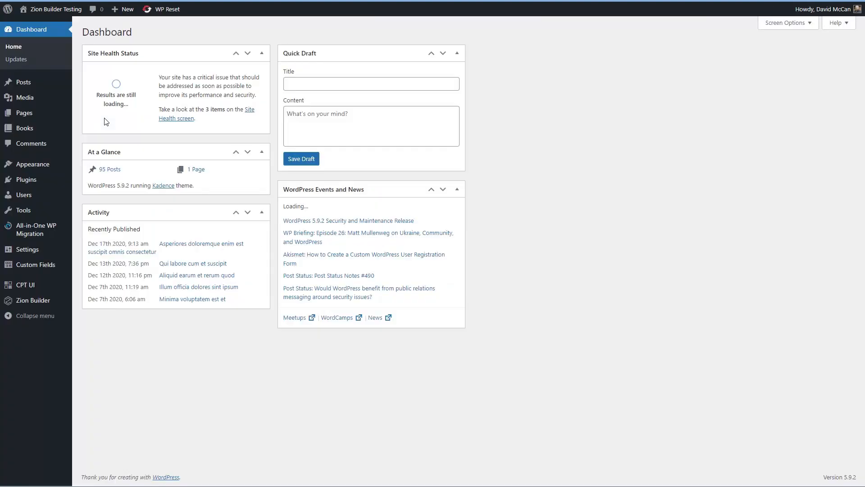
- Create a theme builder template titled Post Archive - Home Page, used on the Homepage and the Posts archive page
{"action": "mouse_move", "coordinate": [60, 305]}
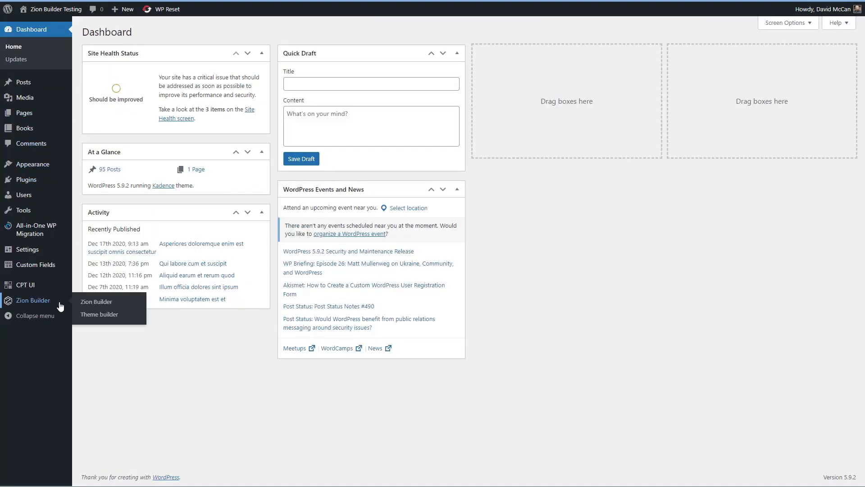
{"action": "left_click", "coordinate": [90, 315]}
{"action": "left_click", "coordinate": [522, 104]}
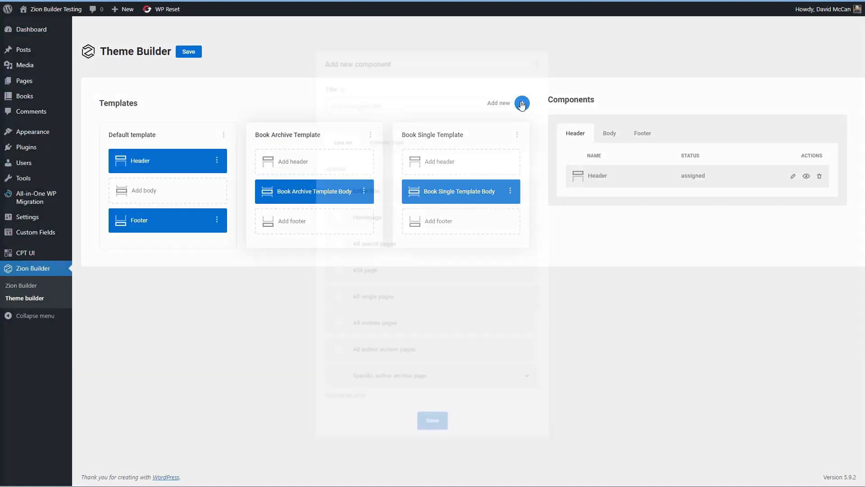
{"action": "type", "text": "Post Archive - Home Page"}
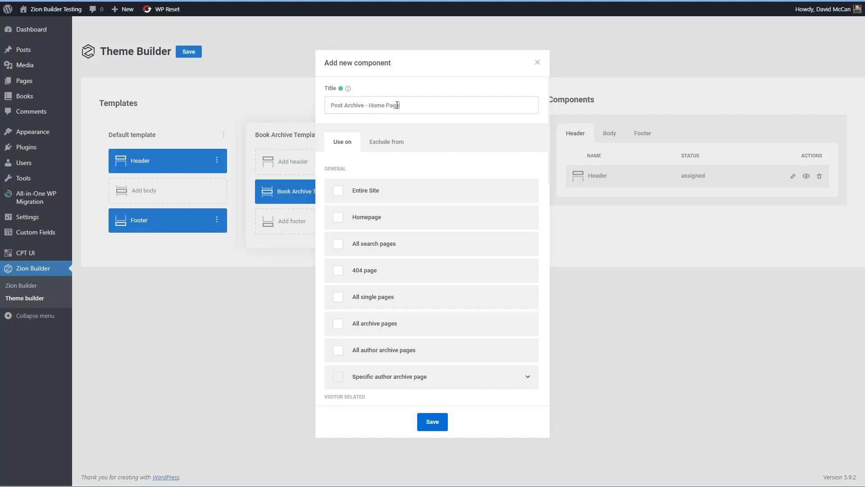
{"action": "left_click", "coordinate": [338, 219]}
{"action": "scroll", "coordinate": [393, 219], "scroll_direction": "down", "scroll_amount": 4}
{"action": "scroll", "coordinate": [393, 218], "scroll_direction": "down", "scroll_amount": 2}
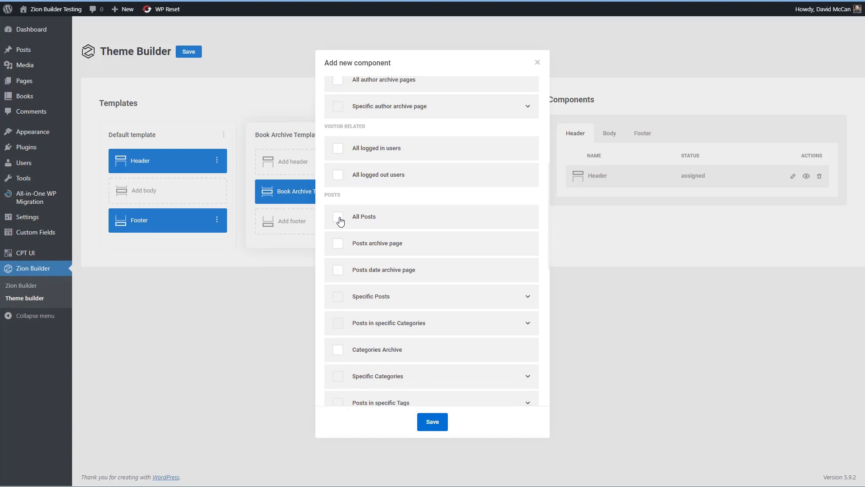
{"action": "left_click", "coordinate": [338, 245]}
{"action": "left_click", "coordinate": [433, 423]}
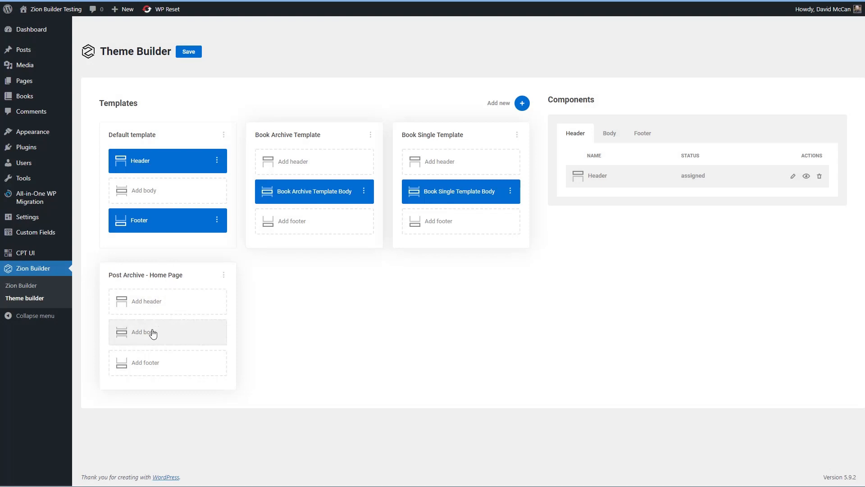
- Add a new body component to the Post Archive - Home Page template, save the templates and open the body for editing
{"action": "left_click", "coordinate": [153, 333]}
{"action": "left_click", "coordinate": [163, 359]}
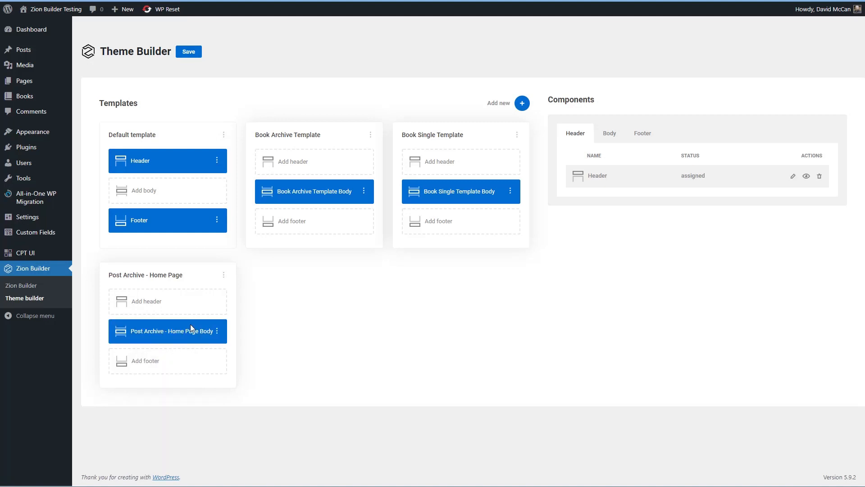
{"action": "left_click", "coordinate": [191, 52]}
{"action": "left_click", "coordinate": [217, 334]}
{"action": "left_click", "coordinate": [243, 323]}
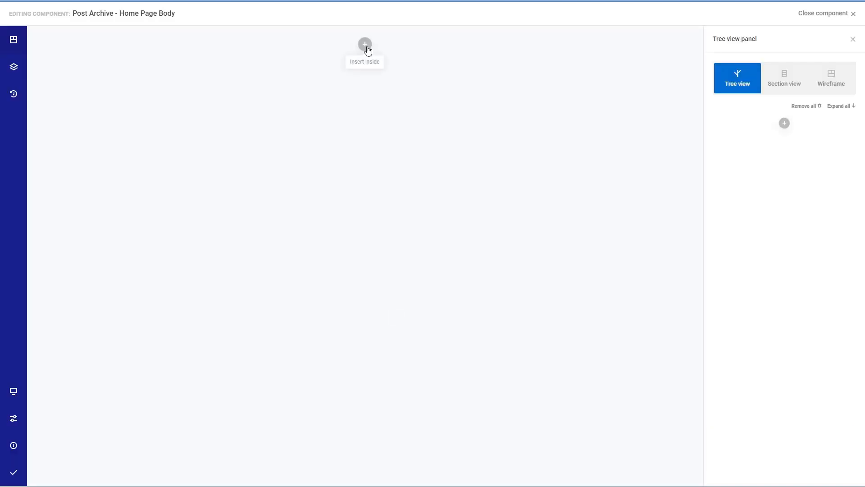
- Insert a Section element into the empty Post Archive - Home Page Body
{"action": "left_click", "coordinate": [366, 47]}
{"action": "left_click", "coordinate": [365, 77]}
{"action": "left_click", "coordinate": [307, 152]}
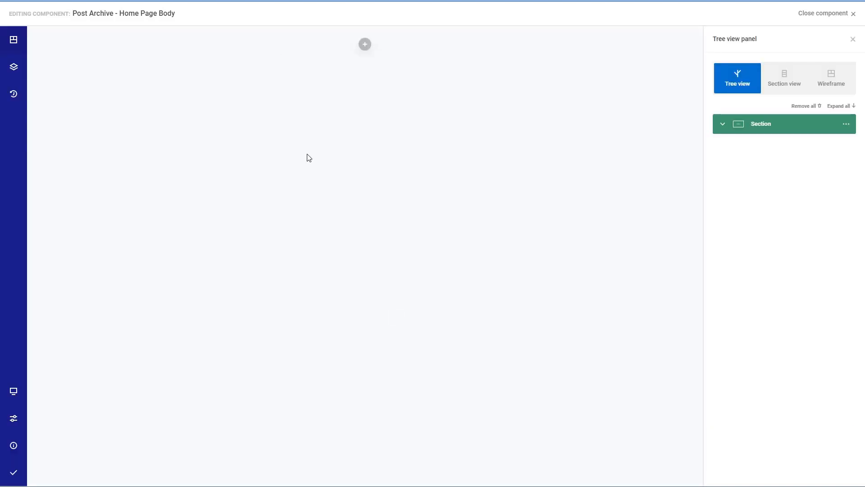
- Set the section wrapper's top and bottom margins to 70px in its size and spacing styling
{"action": "left_click", "coordinate": [795, 123]}
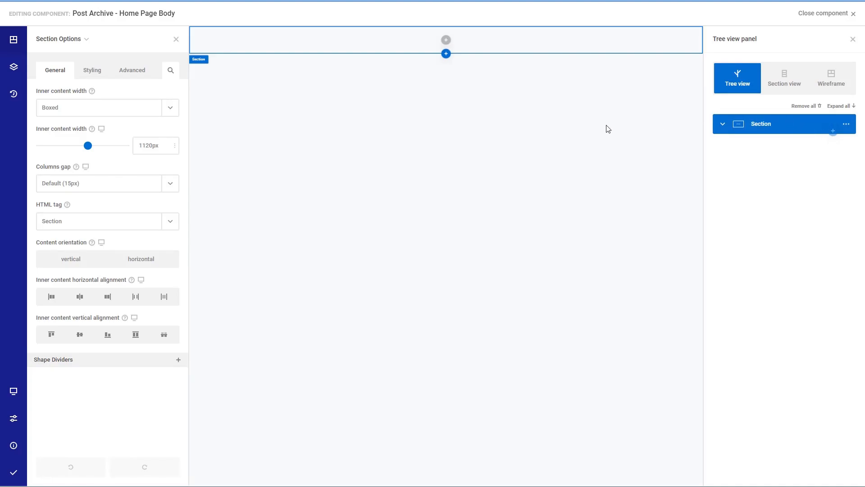
{"action": "left_click", "coordinate": [95, 69]}
{"action": "left_click", "coordinate": [81, 99]}
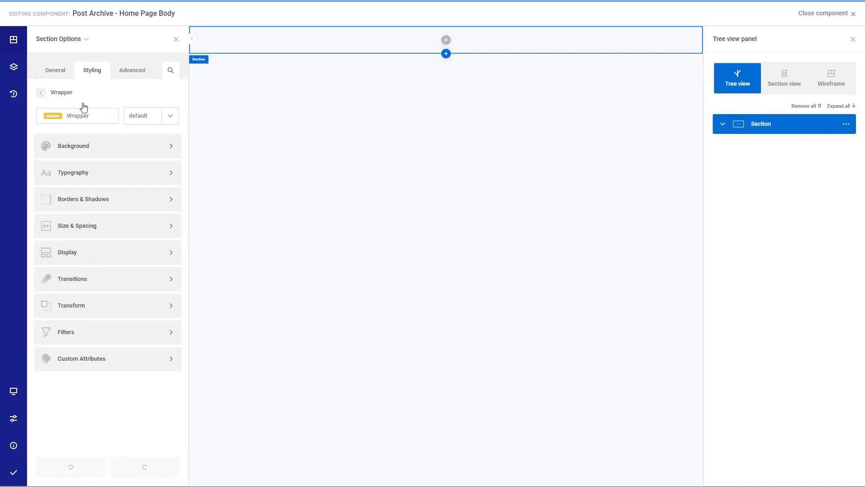
{"action": "left_click", "coordinate": [96, 221]}
{"action": "left_click", "coordinate": [101, 151]}
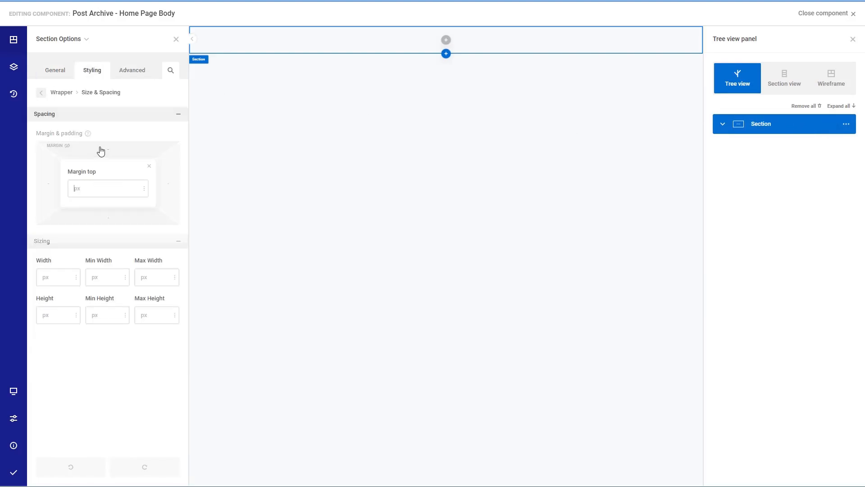
{"action": "type", "text": "70"}
{"action": "left_click", "coordinate": [103, 218]}
{"action": "left_click", "coordinate": [105, 220]}
{"action": "type", "text": "70"}
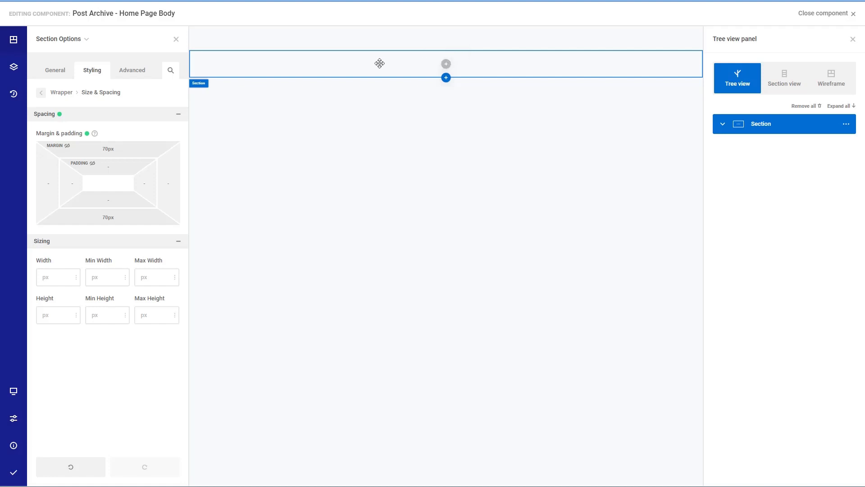
- Insert a single-column layout inside the section
{"action": "left_click", "coordinate": [132, 72]}
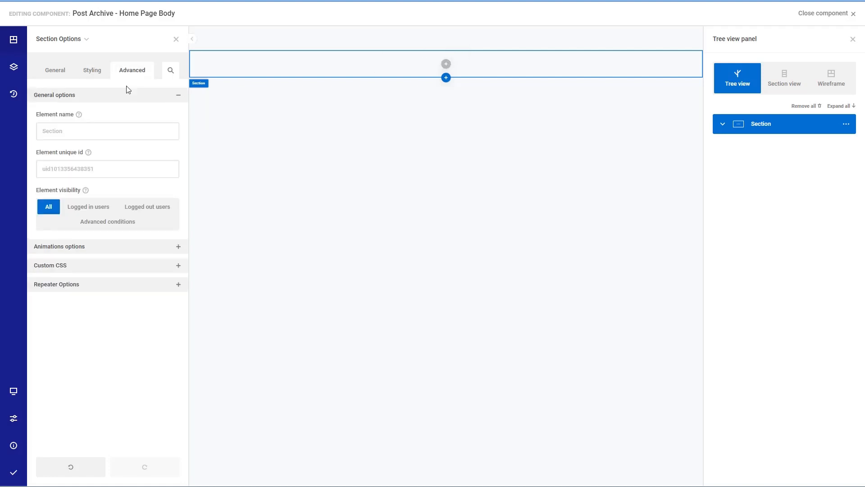
{"action": "left_click", "coordinate": [83, 285]}
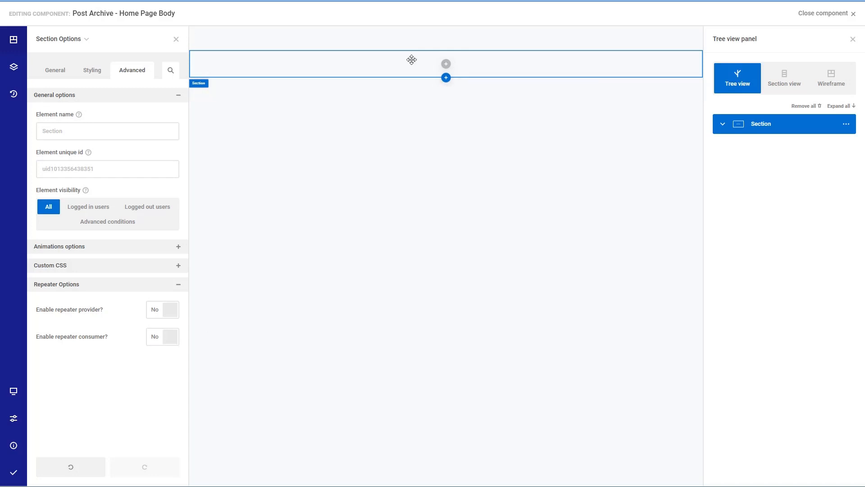
{"action": "left_click", "coordinate": [446, 64]}
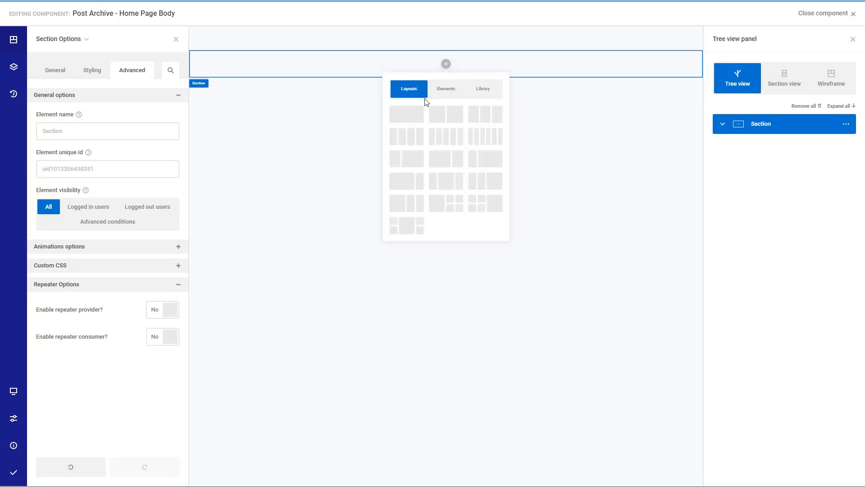
{"action": "left_click", "coordinate": [409, 114]}
{"action": "left_click", "coordinate": [400, 147]}
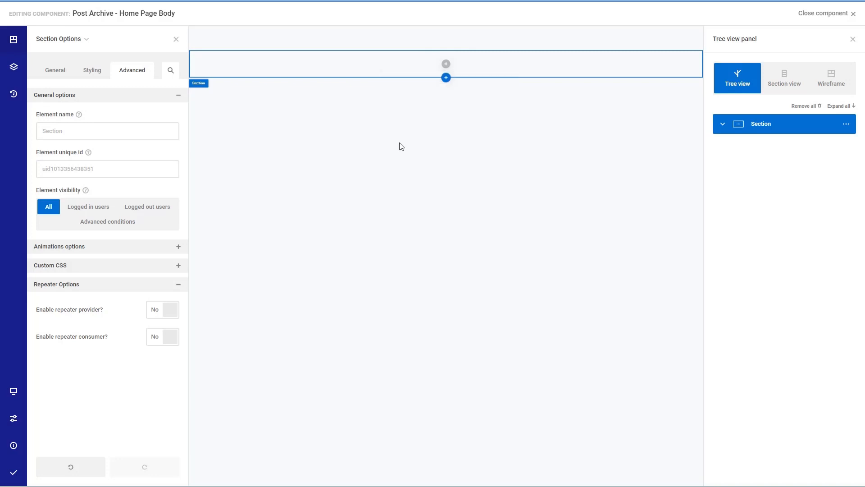
- Delete the extra section nested inside the column and select the column
{"action": "left_click", "coordinate": [722, 124]}
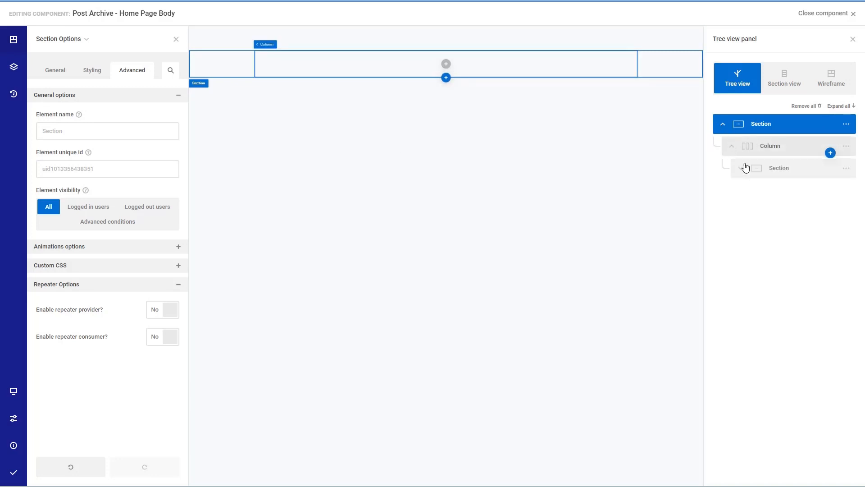
{"action": "left_click", "coordinate": [846, 169]}
{"action": "left_click", "coordinate": [785, 249]}
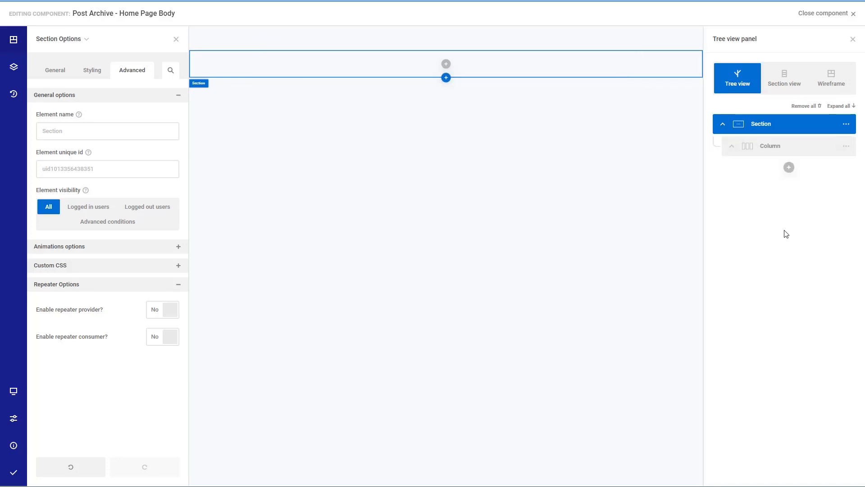
{"action": "left_click", "coordinate": [830, 147]}
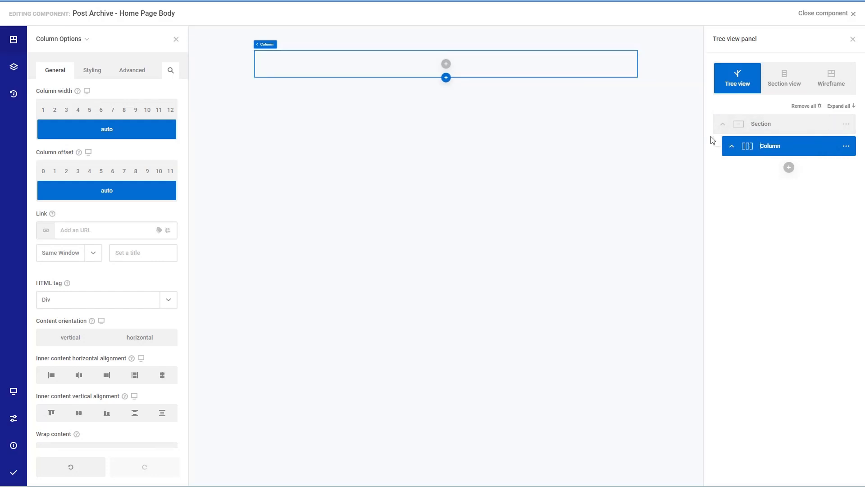
- Enable the repeater provider on the outer section, with Active Page Query as the query type
{"action": "double_click", "coordinate": [793, 122]}
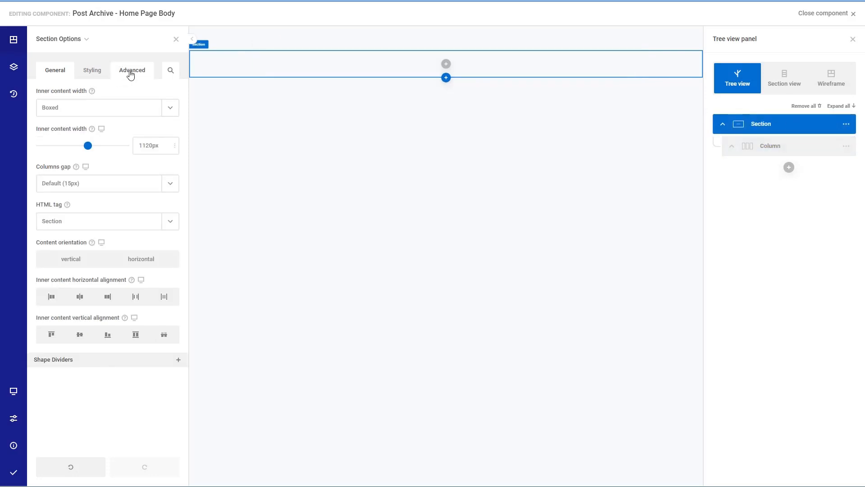
{"action": "left_click", "coordinate": [131, 72]}
{"action": "left_click", "coordinate": [103, 284]}
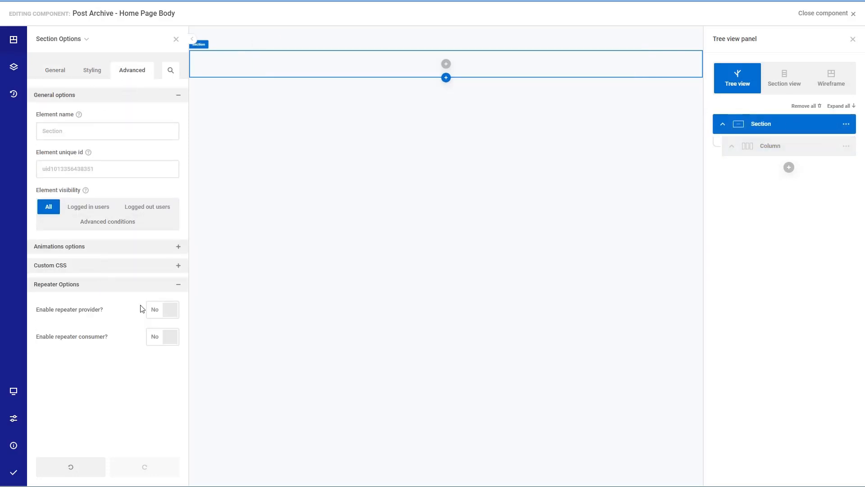
{"action": "left_click", "coordinate": [170, 309]}
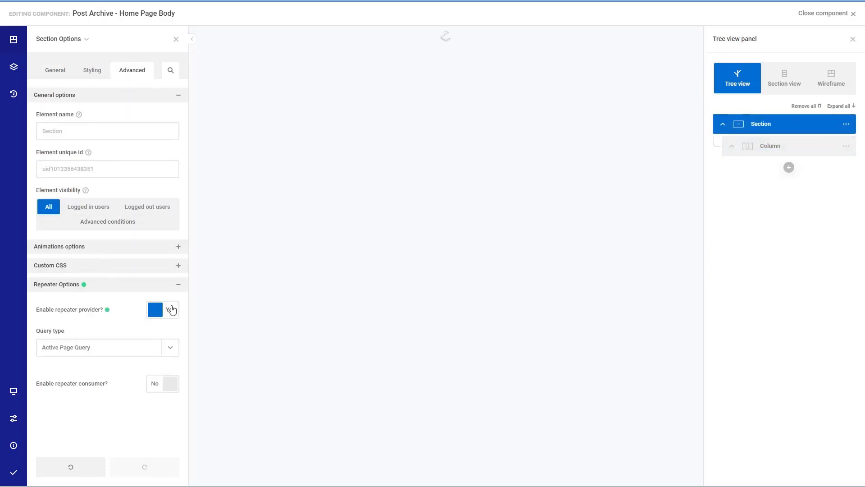
- Enable the repeater consumer on the column inside the section
{"action": "left_click", "coordinate": [748, 144]}
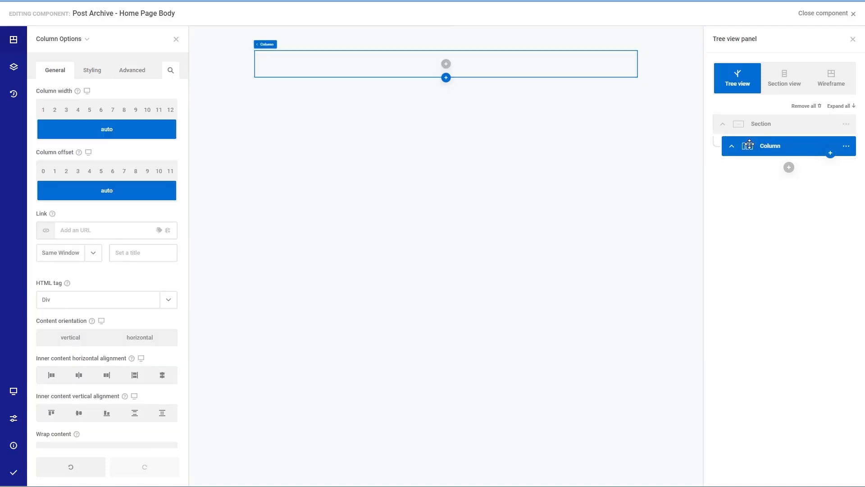
{"action": "left_click", "coordinate": [139, 72]}
{"action": "left_click", "coordinate": [136, 285]}
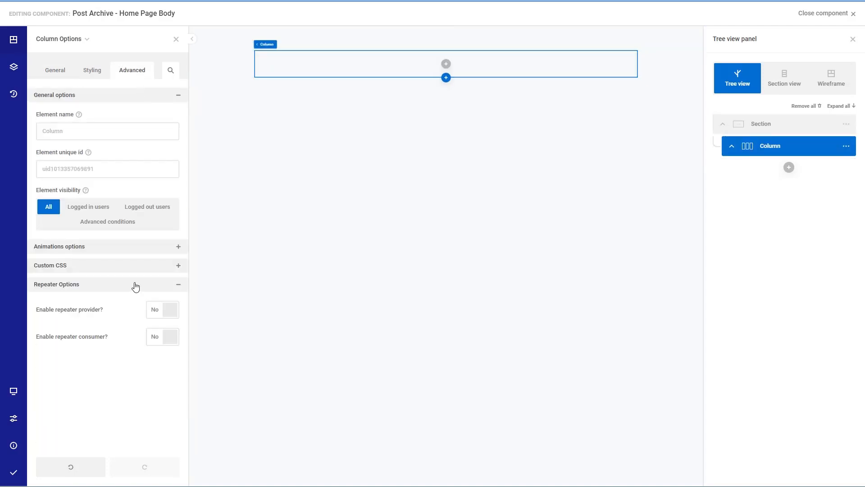
{"action": "left_click", "coordinate": [177, 338]}
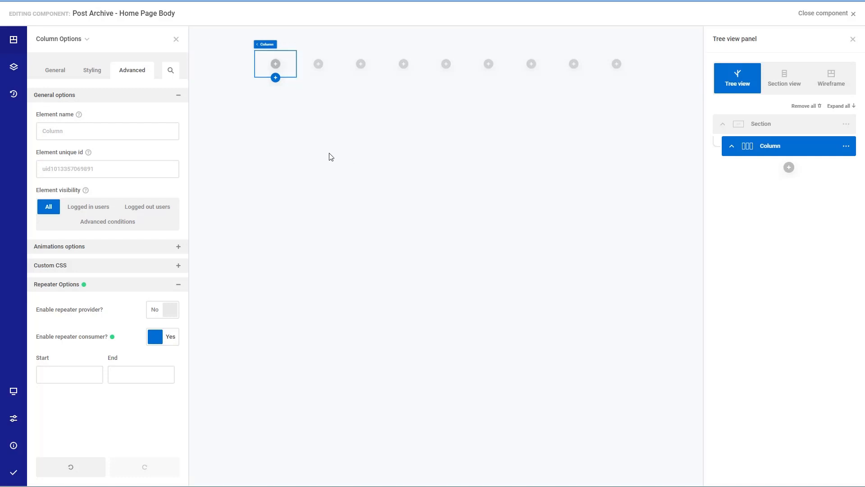
- Insert an Image element in the repeating column and use the dynamic Featured image as its source
{"action": "left_click", "coordinate": [276, 65]}
{"action": "left_click", "coordinate": [290, 113]}
{"action": "type", "text": "image"}
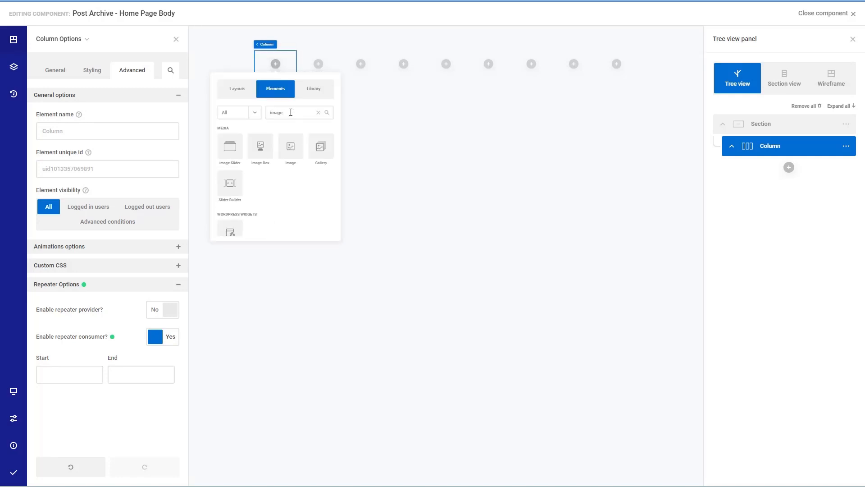
{"action": "left_click", "coordinate": [291, 147]}
{"action": "left_click", "coordinate": [168, 178]}
{"action": "left_click", "coordinate": [166, 208]}
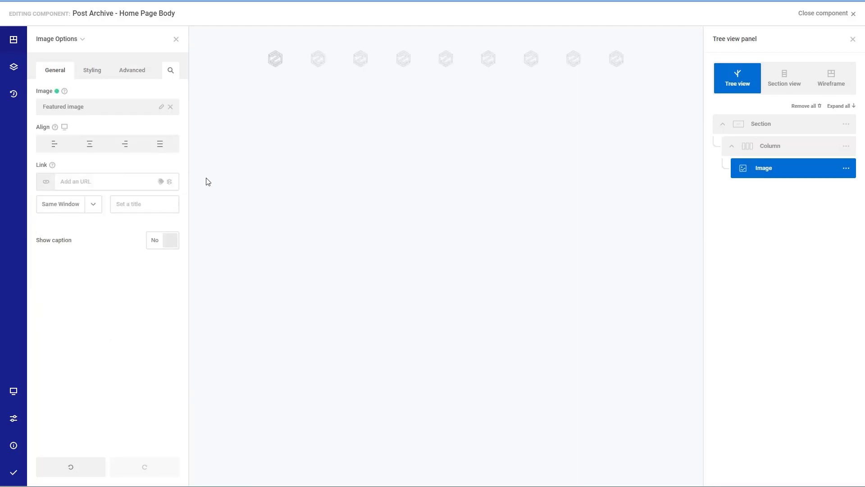
{"action": "scroll", "coordinate": [320, 156], "scroll_direction": "down", "scroll_amount": 4}
{"action": "scroll", "coordinate": [320, 156], "scroll_direction": "down", "scroll_amount": 10}
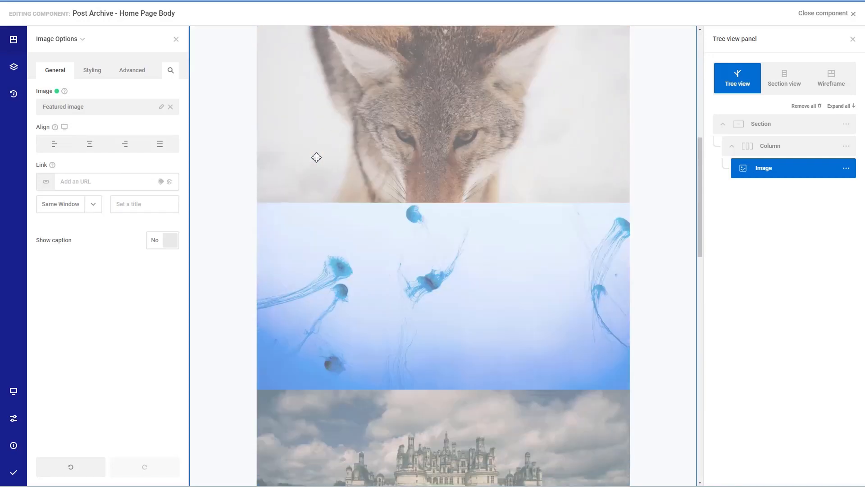
{"action": "scroll", "coordinate": [312, 159], "scroll_direction": "down", "scroll_amount": 14}
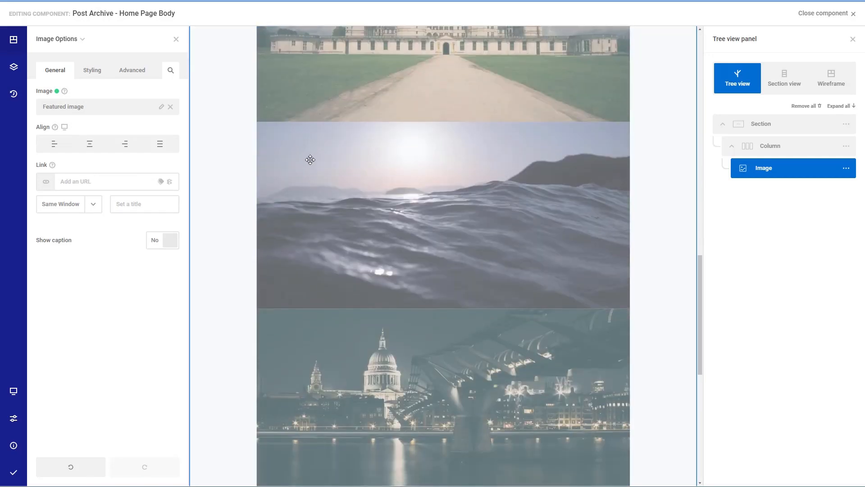
{"action": "scroll", "coordinate": [307, 161], "scroll_direction": "up", "scroll_amount": 20}
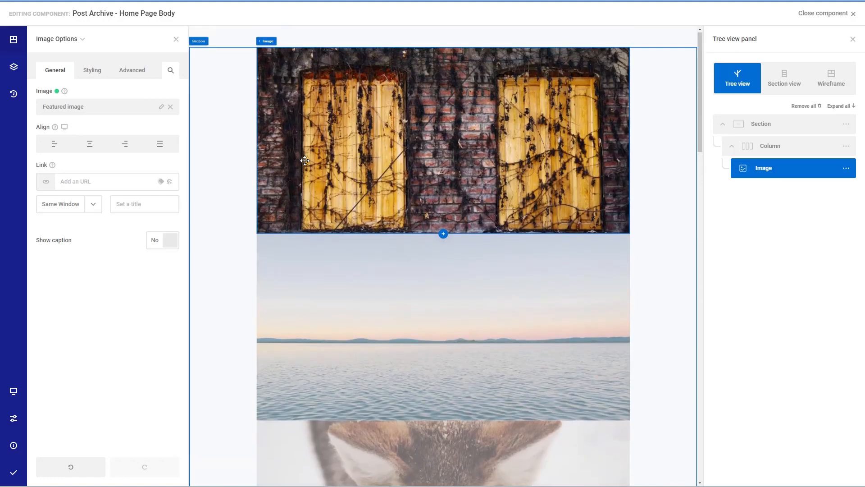
- Insert a Heading element after the image and set its content to the dynamic Post title
{"action": "mouse_move", "coordinate": [829, 154]}
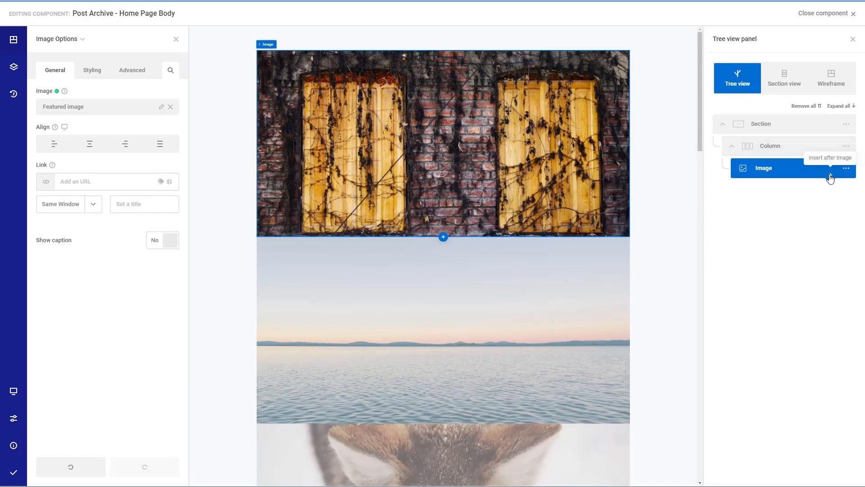
{"action": "left_click", "coordinate": [831, 174]}
{"action": "left_click", "coordinate": [732, 92]}
{"action": "left_click", "coordinate": [742, 113]}
{"action": "type", "text": "hea"}
{"action": "left_click", "coordinate": [715, 162]}
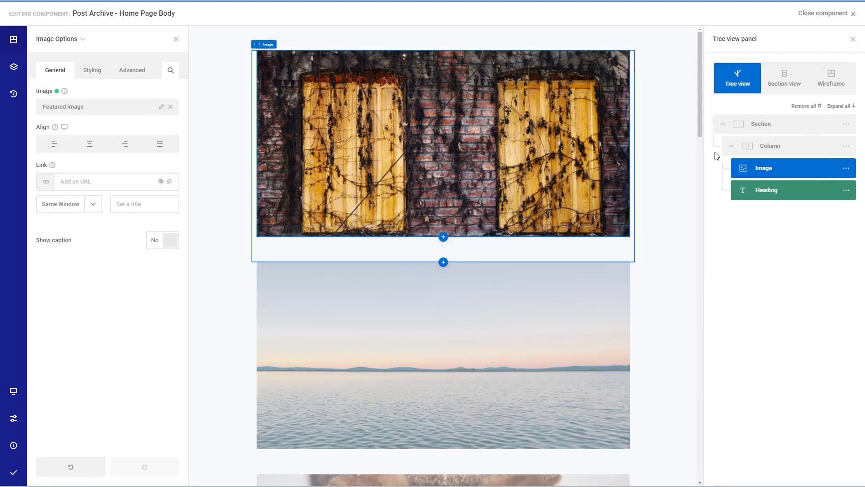
{"action": "left_click", "coordinate": [757, 190]}
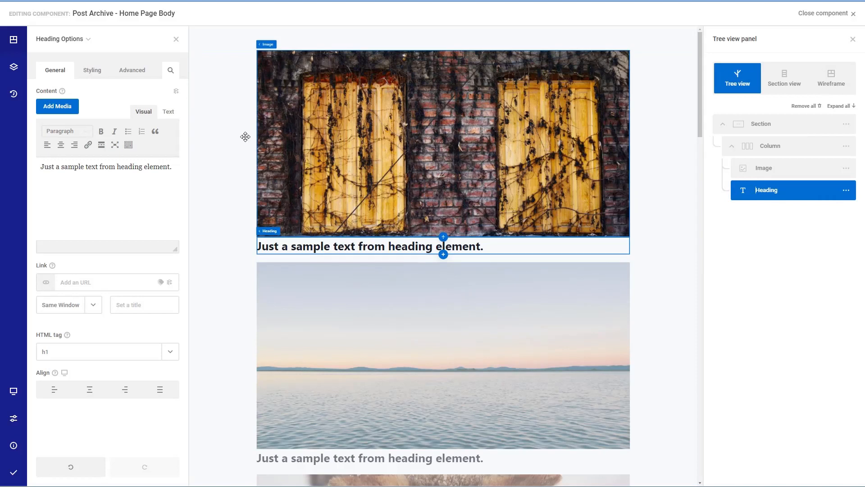
{"action": "left_click", "coordinate": [176, 95]}
{"action": "left_click", "coordinate": [154, 125]}
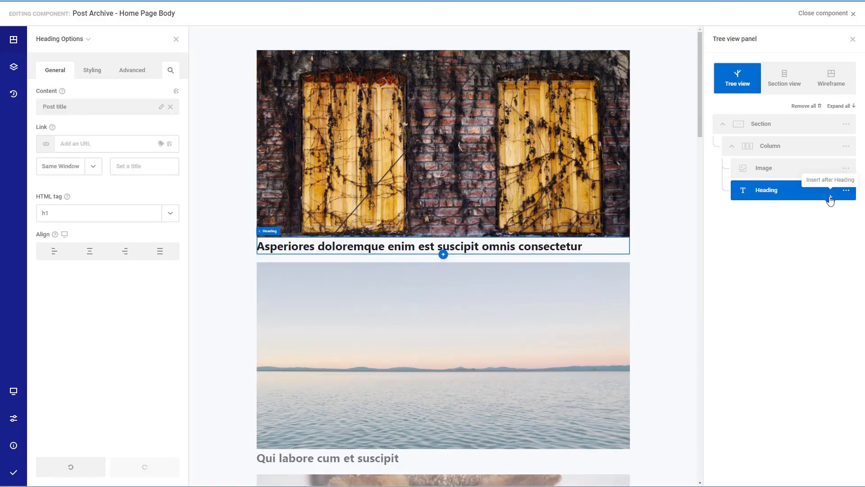
- Insert a Text element after the heading and set its content to the dynamic Post excerpt
{"action": "left_click", "coordinate": [831, 199]}
{"action": "left_click", "coordinate": [734, 115]}
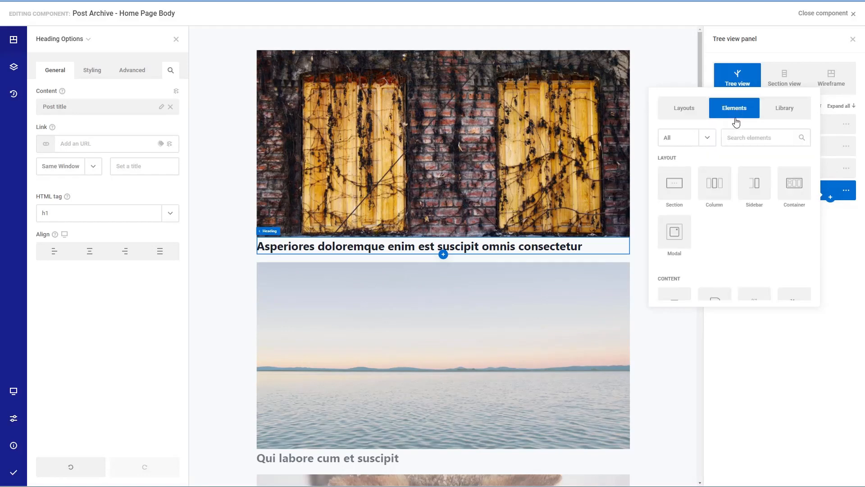
{"action": "type", "text": "text"}
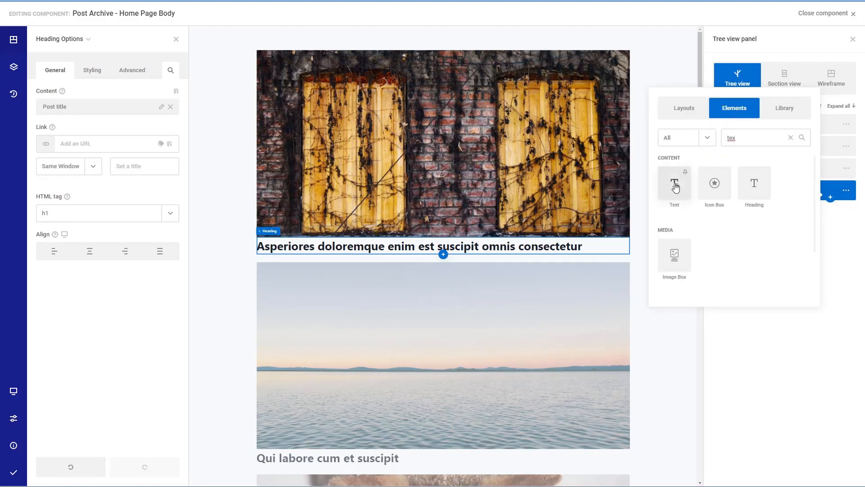
{"action": "left_click", "coordinate": [674, 183]}
{"action": "left_click", "coordinate": [765, 212]}
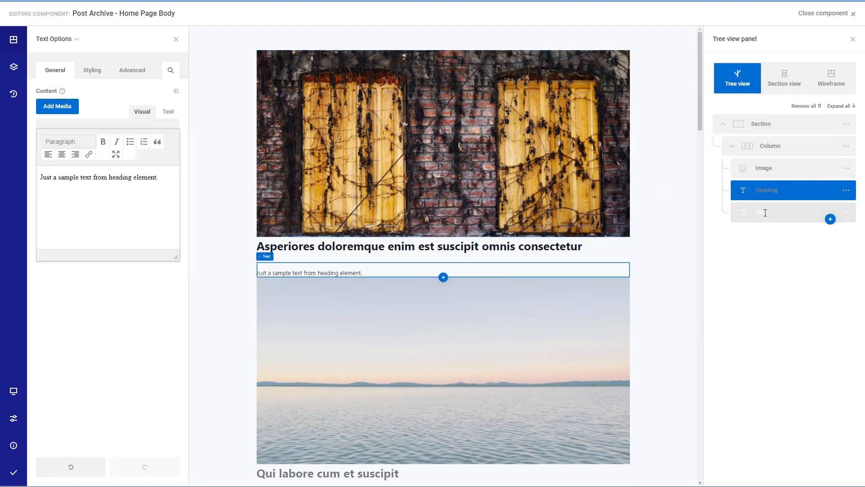
{"action": "left_click", "coordinate": [176, 91]}
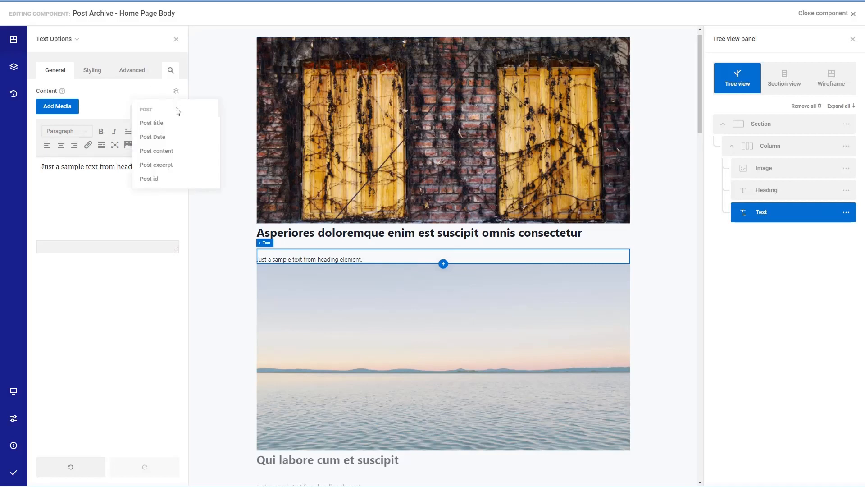
{"action": "left_click", "coordinate": [161, 165]}
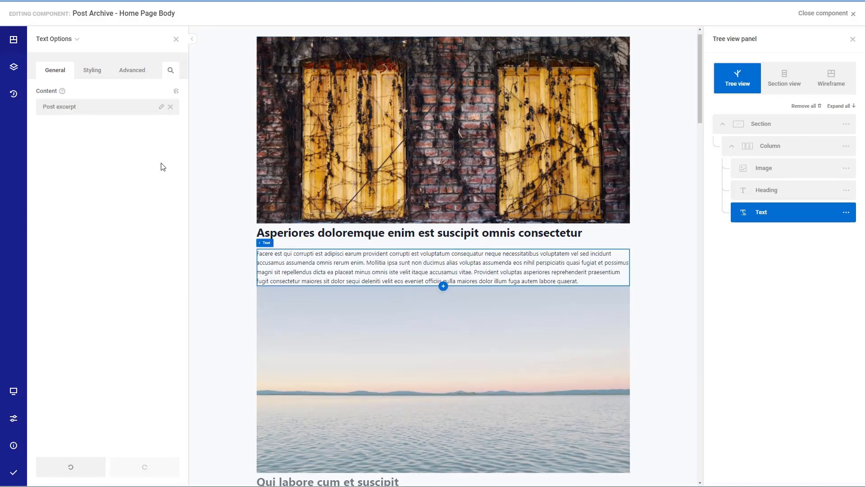
- Insert a Button element after the excerpt with the text "Read more" and the dynamic Post/Page Link as its link
{"action": "left_click", "coordinate": [830, 220]}
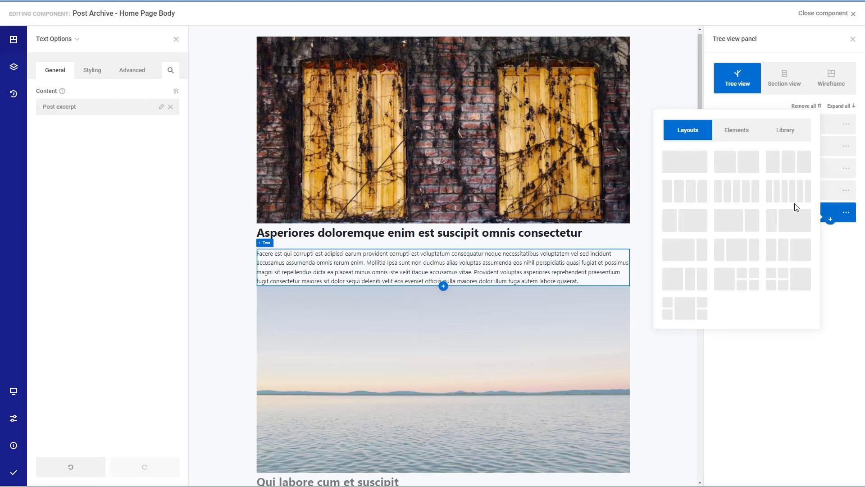
{"action": "type", "text": "utton"}
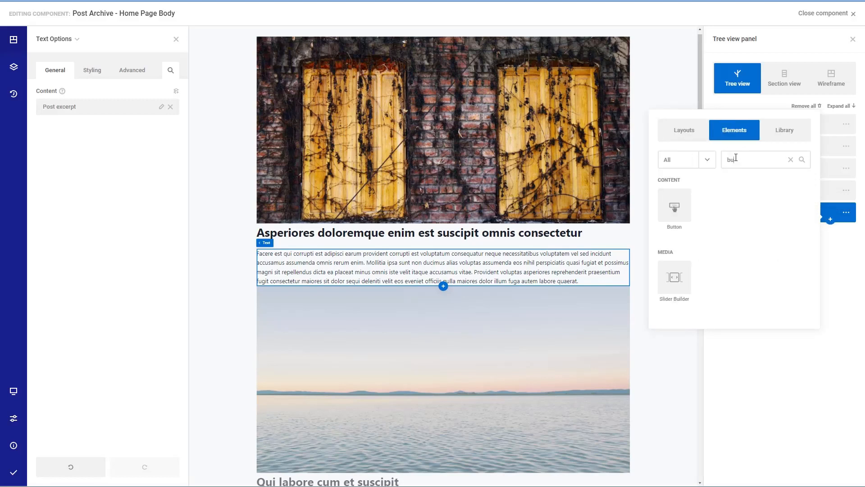
{"action": "left_click", "coordinate": [674, 206]}
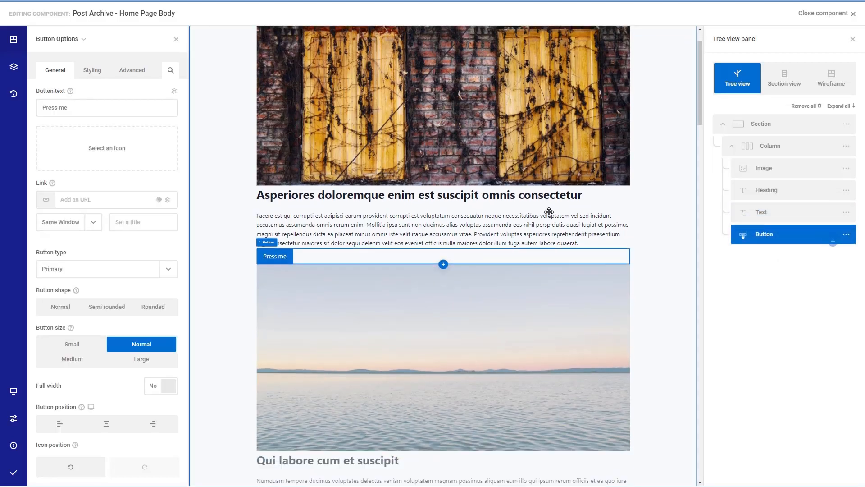
{"action": "type", "text": "Read more"}
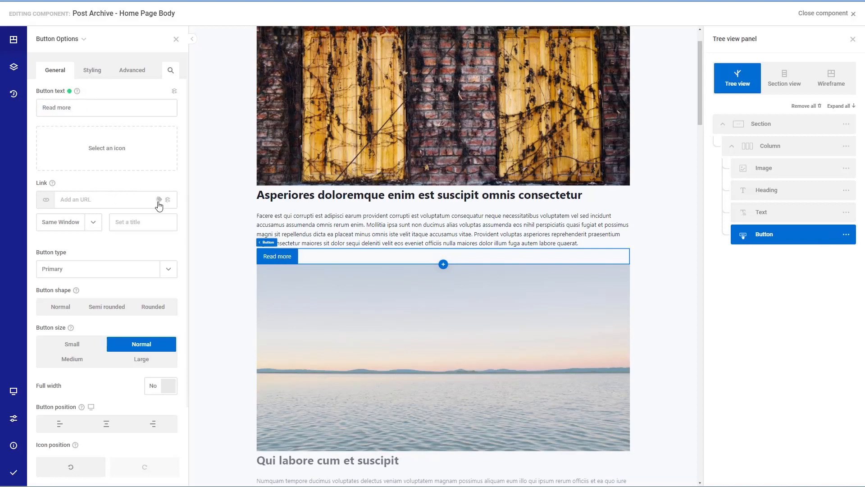
{"action": "left_click", "coordinate": [167, 199]}
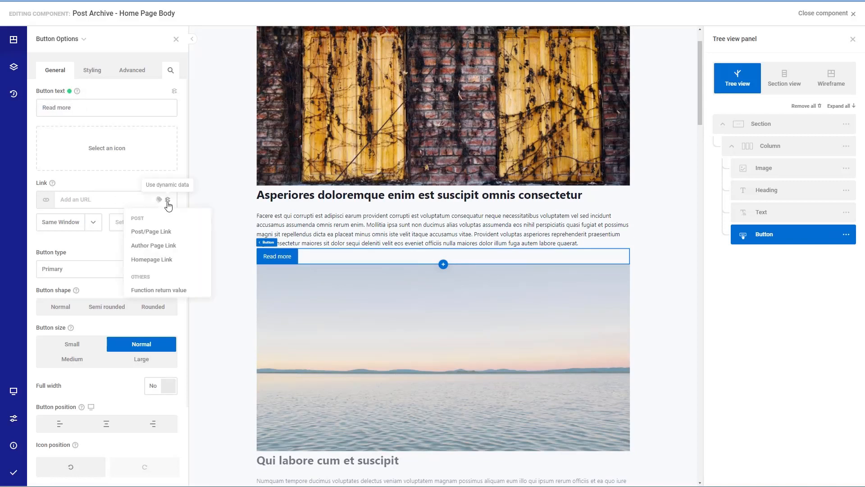
{"action": "left_click", "coordinate": [167, 231]}
{"action": "scroll", "coordinate": [425, 138], "scroll_direction": "up", "scroll_amount": 1}
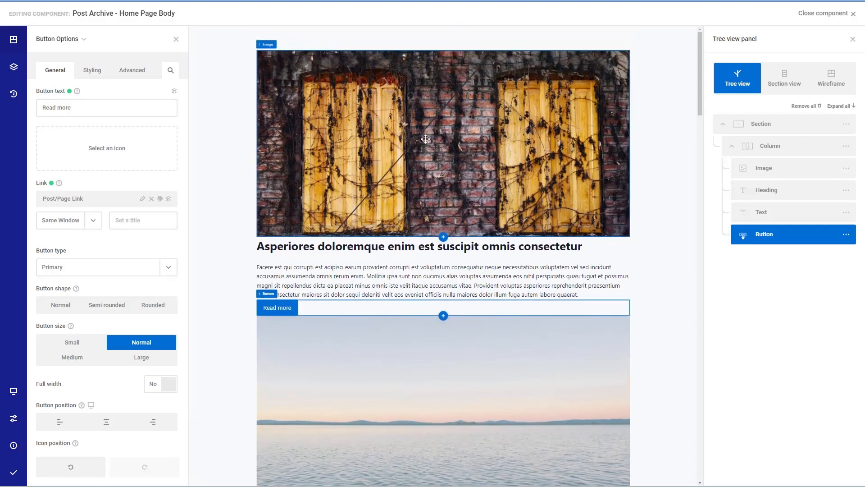
- Open the site's home page on the front end and review the repeated post list
{"action": "mouse_move", "coordinate": [14, 474]}
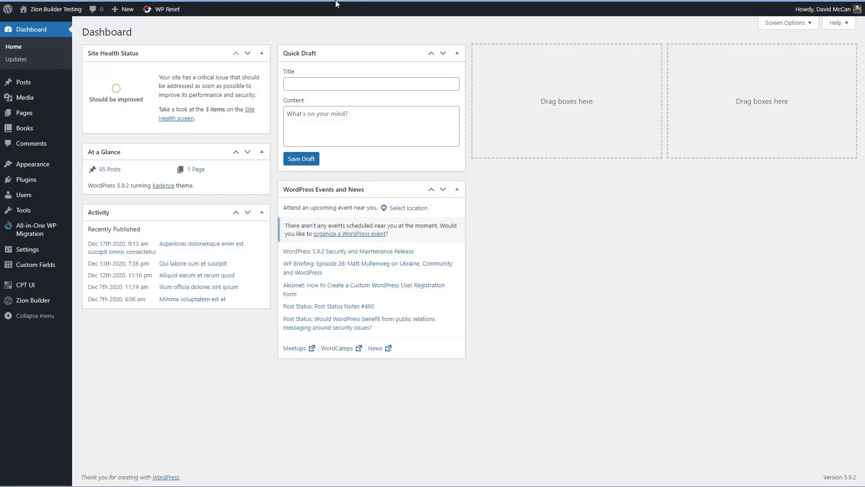
{"action": "left_click", "coordinate": [63, 9]}
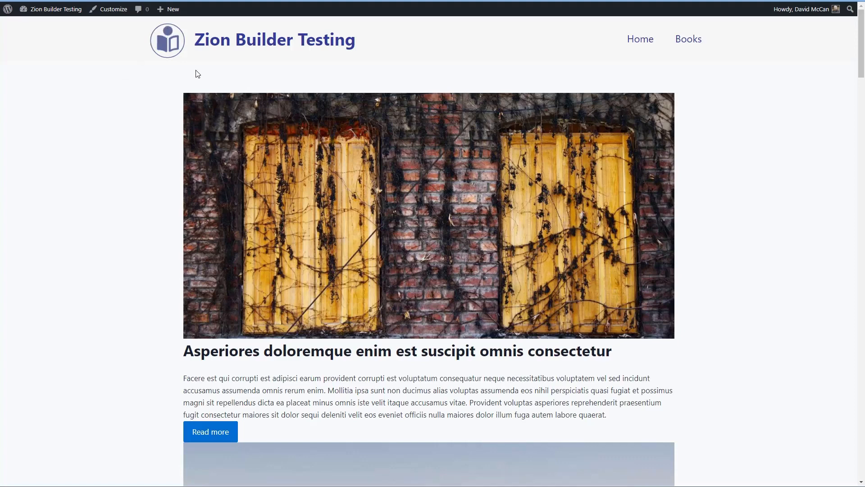
{"action": "scroll", "coordinate": [152, 117], "scroll_direction": "down", "scroll_amount": 3}
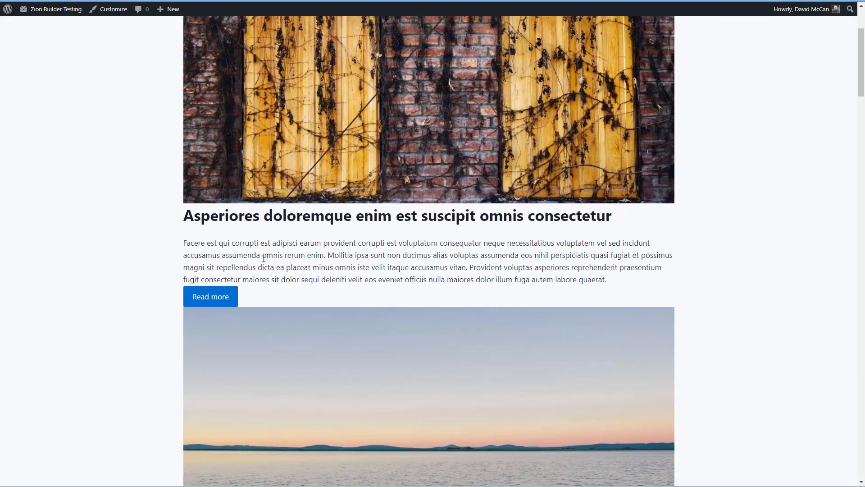
{"action": "scroll", "coordinate": [280, 265], "scroll_direction": "down", "scroll_amount": 11}
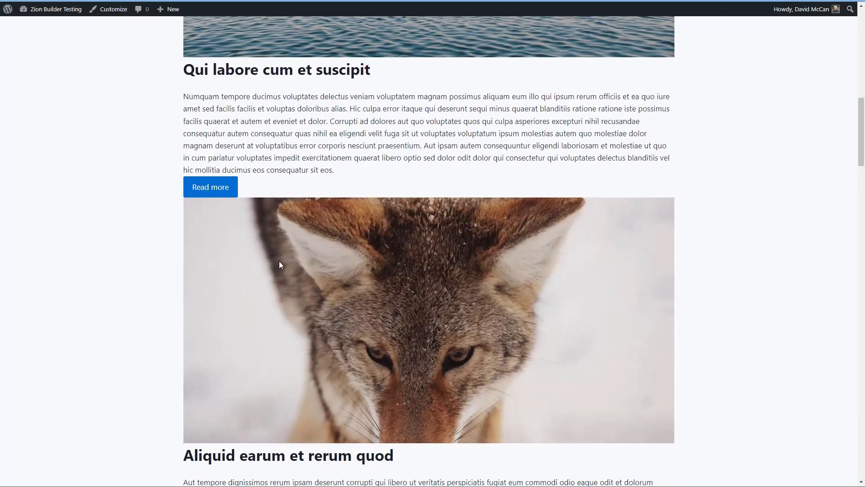
{"action": "scroll", "coordinate": [278, 264], "scroll_direction": "up", "scroll_amount": 8}
{"action": "scroll", "coordinate": [278, 265], "scroll_direction": "up", "scroll_amount": 3}
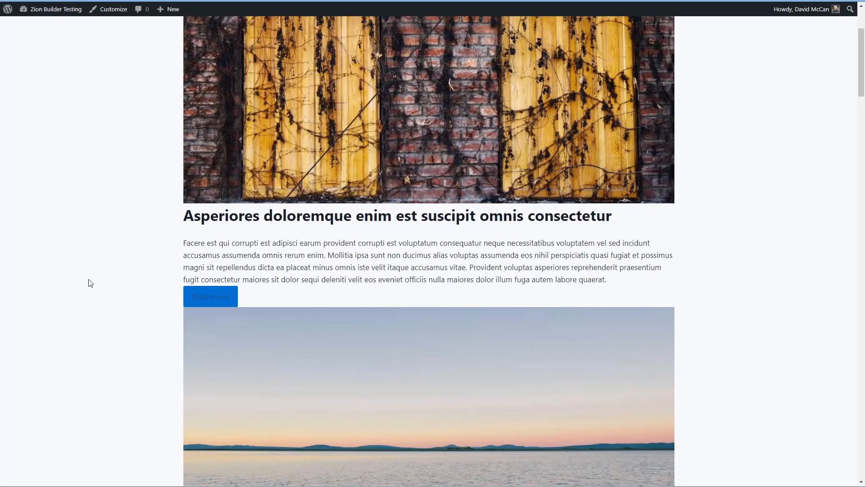
- Follow the first post's Read more link to check its single page, and return to the home page
{"action": "scroll", "coordinate": [90, 283], "scroll_direction": "down", "scroll_amount": 6}
{"action": "scroll", "coordinate": [92, 283], "scroll_direction": "up", "scroll_amount": 1}
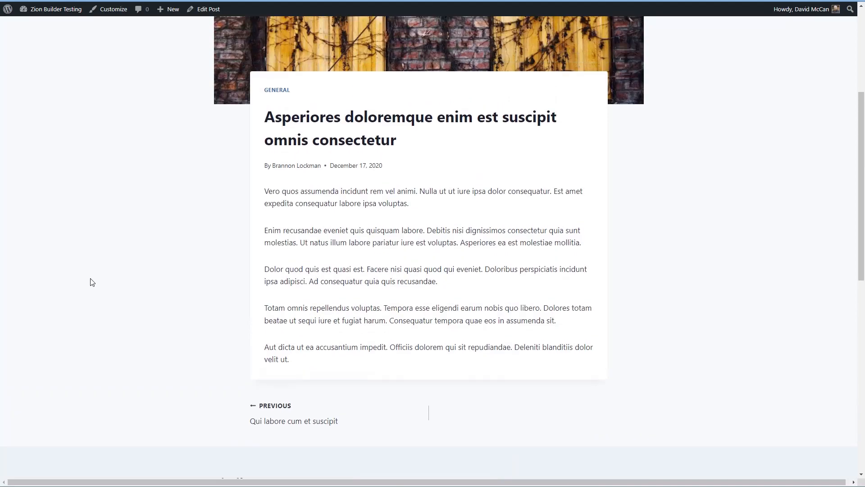
{"action": "scroll", "coordinate": [91, 282], "scroll_direction": "up", "scroll_amount": 4}
{"action": "scroll", "coordinate": [265, 216], "scroll_direction": "up", "scroll_amount": 1}
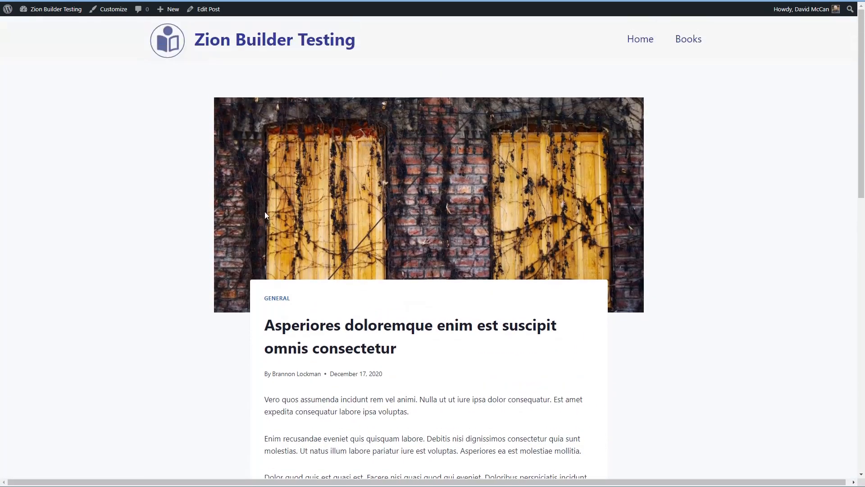
{"action": "left_click", "coordinate": [206, 48]}
{"action": "scroll", "coordinate": [139, 144], "scroll_direction": "down", "scroll_amount": 4}
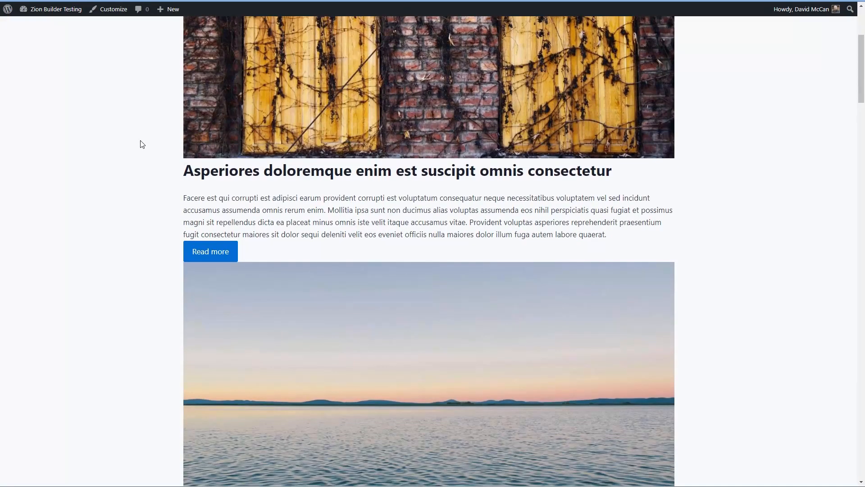
{"action": "scroll", "coordinate": [140, 145], "scroll_direction": "up", "scroll_amount": 4}
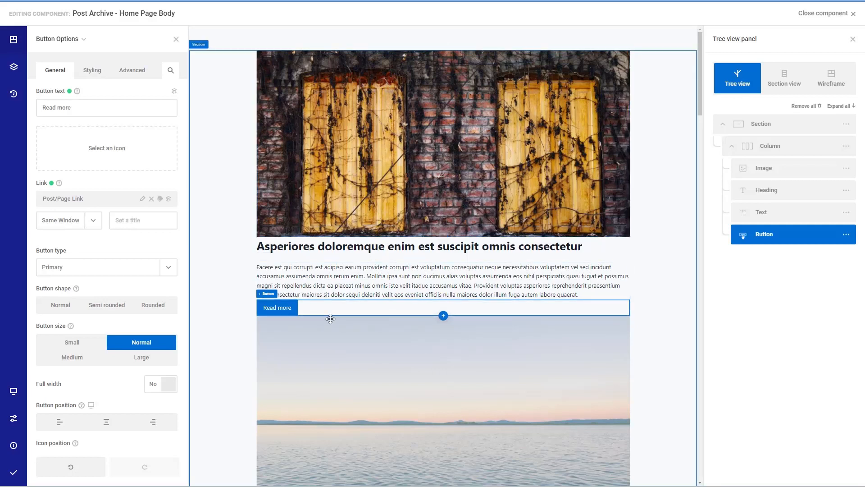
- Set the Read more button wrapper's top margin to 10 px and its bottom margin to 15 px
{"action": "left_click", "coordinate": [92, 69]}
{"action": "left_click", "coordinate": [85, 106]}
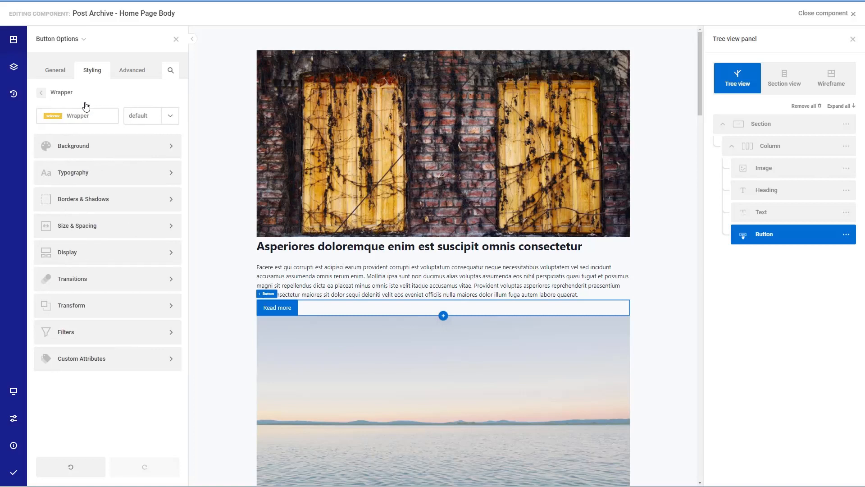
{"action": "left_click", "coordinate": [89, 225]}
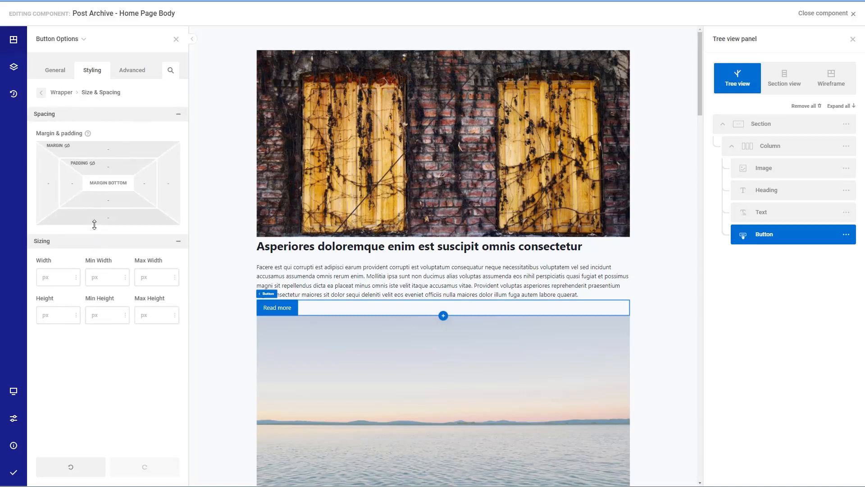
{"action": "left_click", "coordinate": [108, 149]}
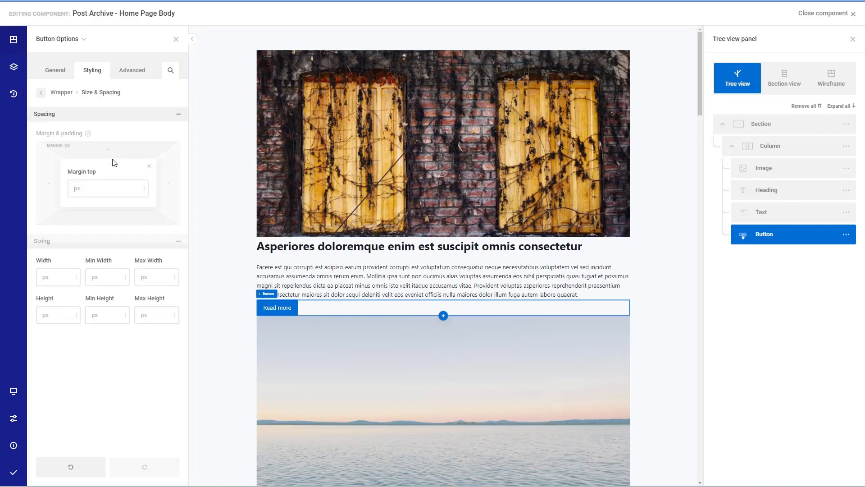
{"action": "type", "text": "10"}
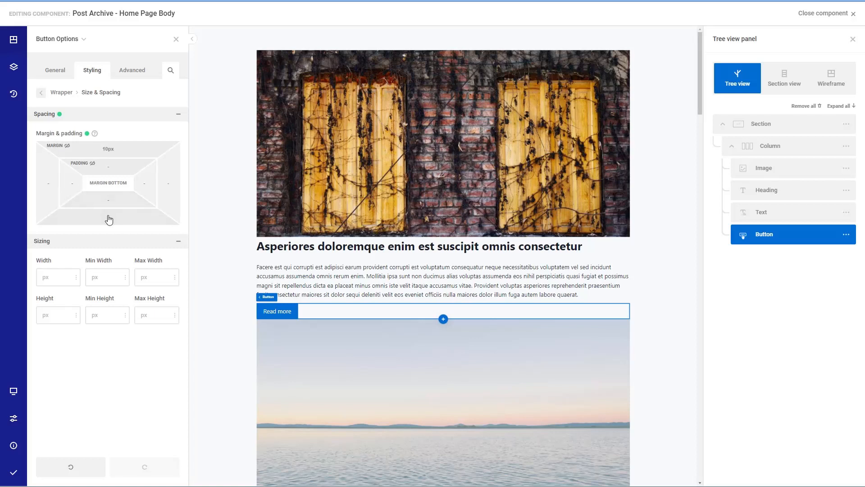
{"action": "left_click", "coordinate": [110, 221]}
{"action": "type", "text": "15"}
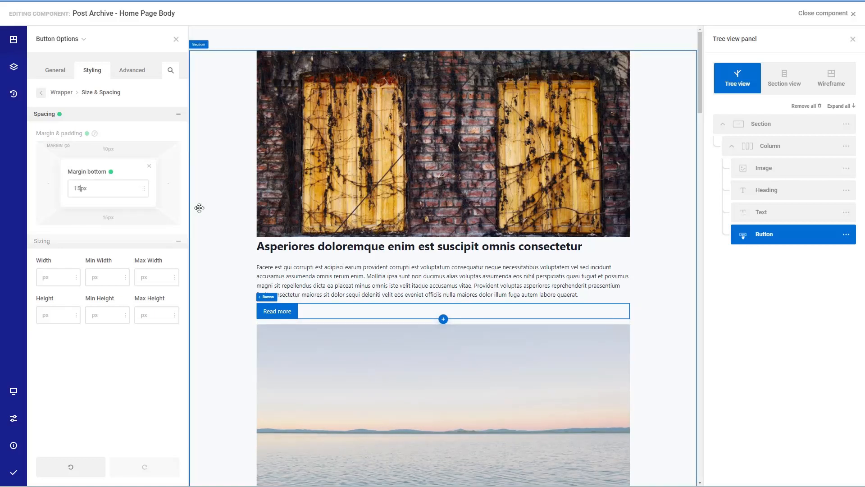
{"action": "left_click", "coordinate": [41, 92]}
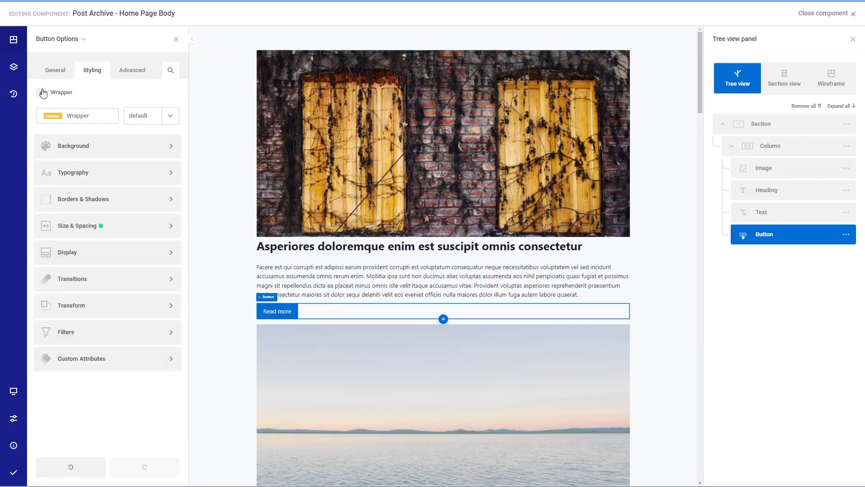
- Make the Read more button's wrapper a horizontal flex container with its items aligned and justified to the center
{"action": "left_click", "coordinate": [68, 255]}
{"action": "scroll", "coordinate": [69, 284], "scroll_direction": "down", "scroll_amount": 2}
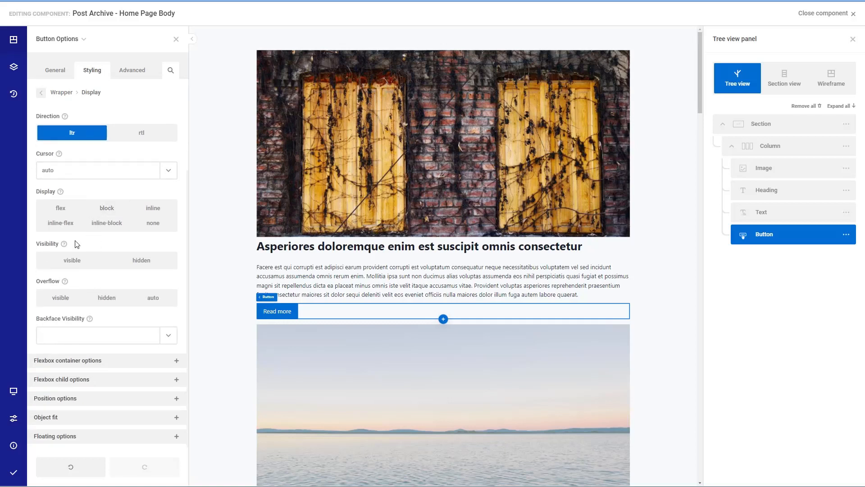
{"action": "left_click", "coordinate": [63, 212]}
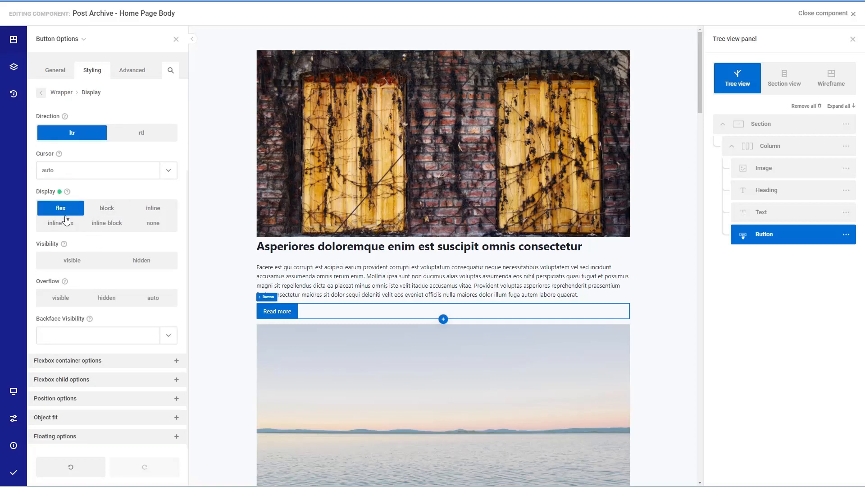
{"action": "left_click", "coordinate": [116, 360]}
{"action": "scroll", "coordinate": [115, 356], "scroll_direction": "down", "scroll_amount": 3}
{"action": "left_click", "coordinate": [100, 261]}
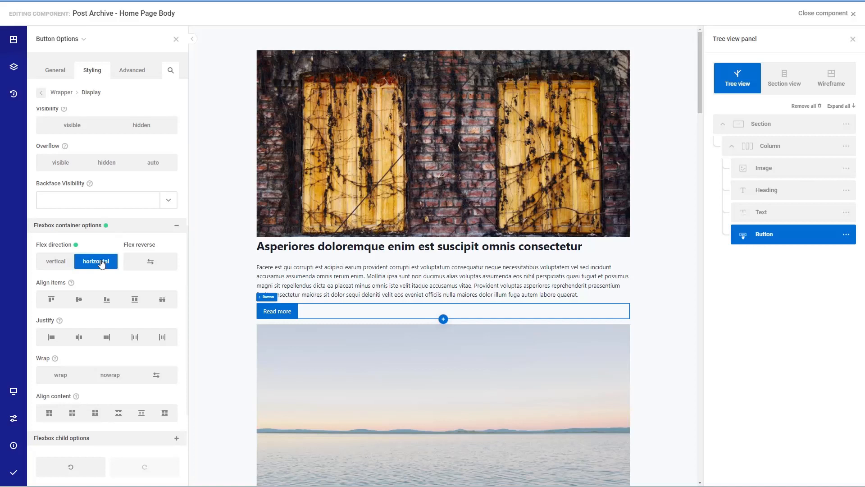
{"action": "left_click", "coordinate": [81, 339]}
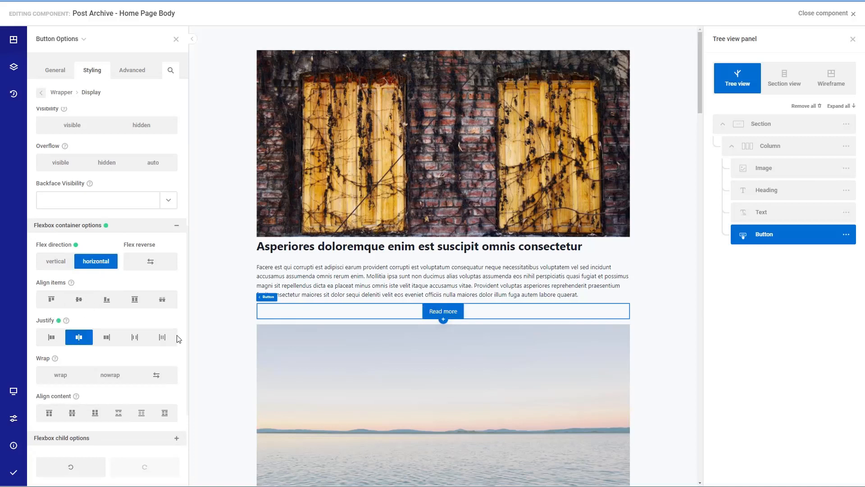
{"action": "left_click", "coordinate": [79, 301]}
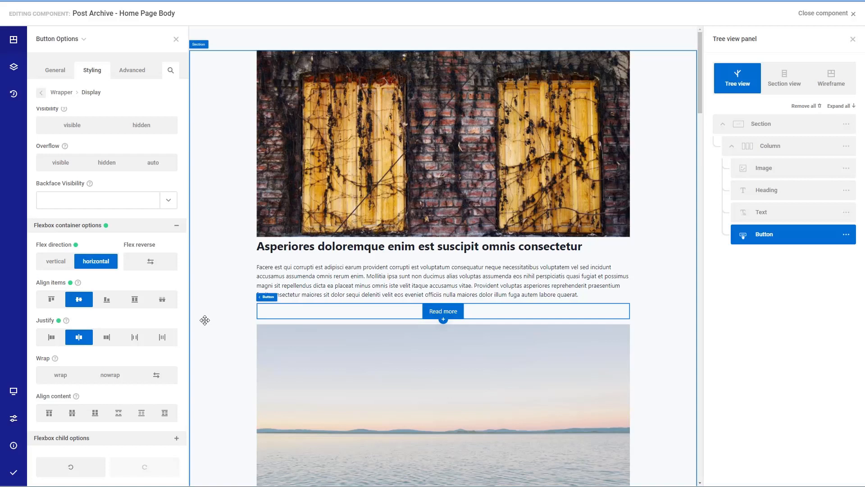
- Set the repeated Column's width to 4 and its wrapper's bottom margin to 20 px
{"action": "left_click", "coordinate": [748, 147]}
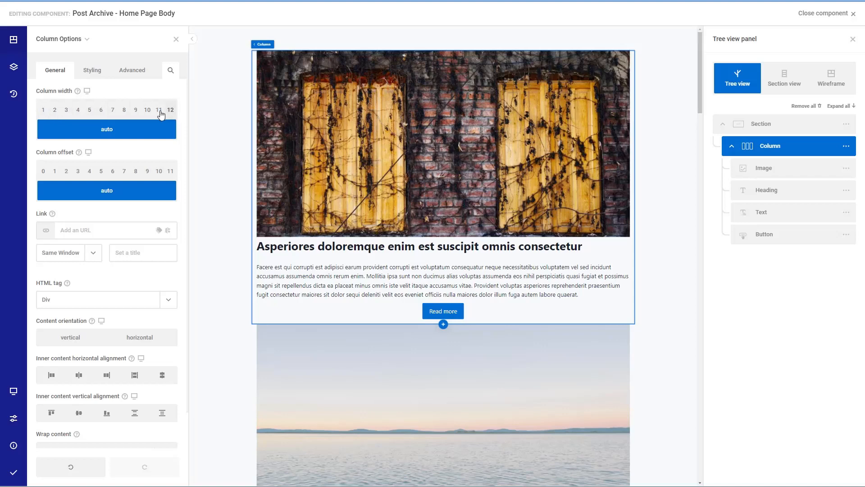
{"action": "left_click", "coordinate": [78, 113]}
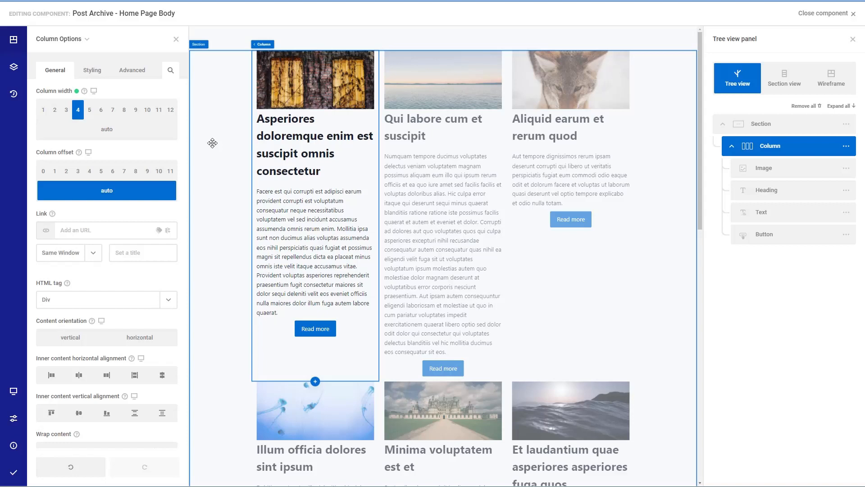
{"action": "left_click", "coordinate": [91, 70]}
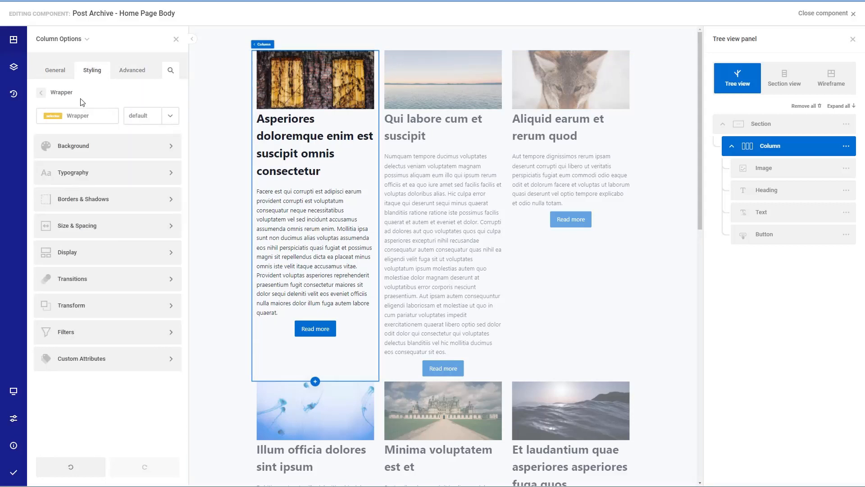
{"action": "left_click", "coordinate": [104, 226]}
{"action": "left_click", "coordinate": [108, 218]}
{"action": "type", "text": "20"}
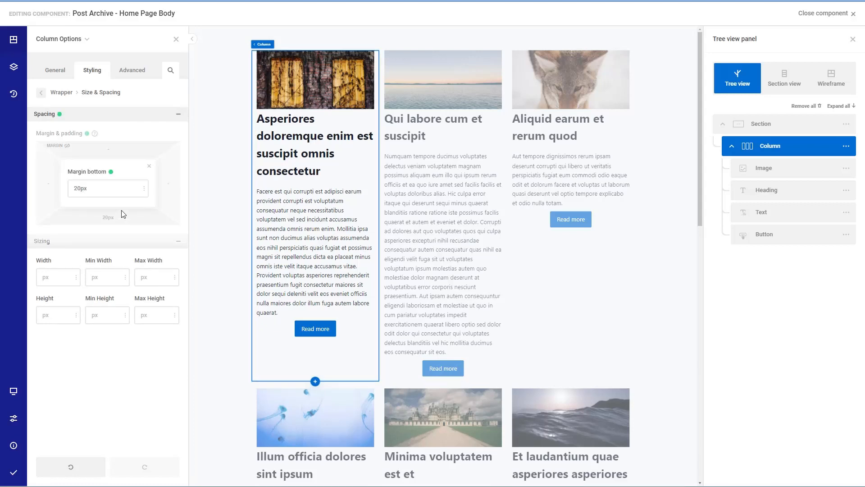
{"action": "left_click", "coordinate": [152, 135]}
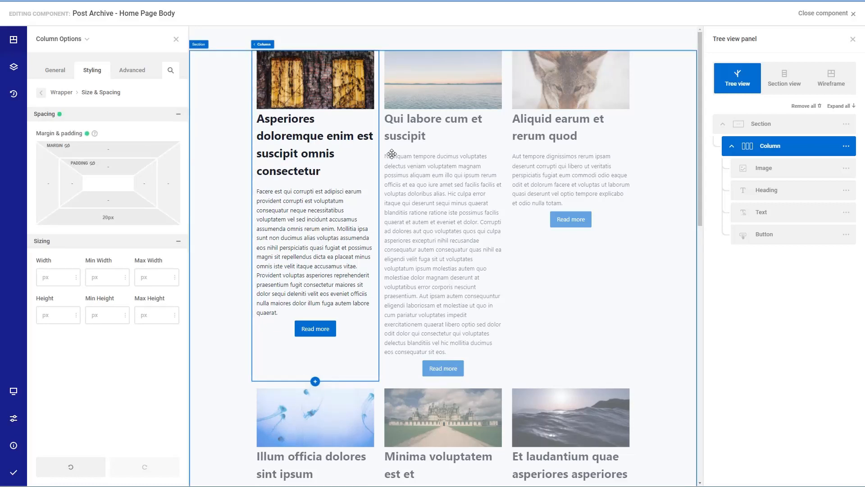
- Look through the Column's general options and save the Post Archive - Home Page Body component
{"action": "left_click", "coordinate": [54, 72]}
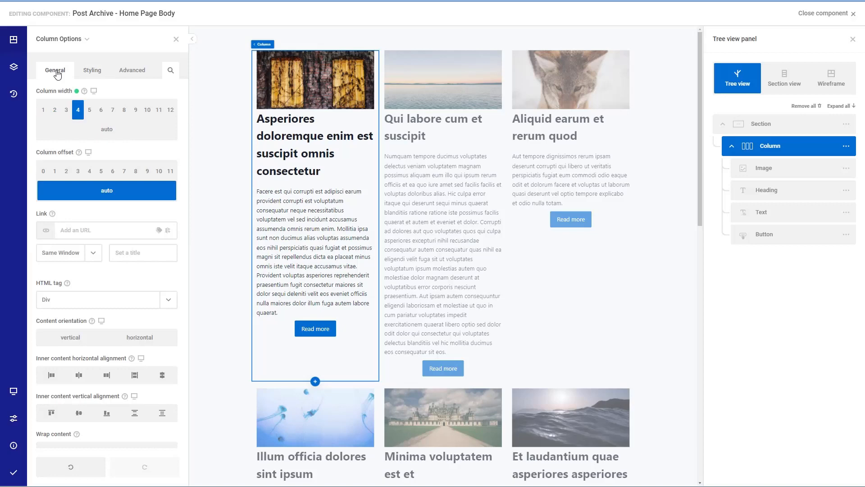
{"action": "scroll", "coordinate": [643, 209], "scroll_direction": "down", "scroll_amount": 4}
{"action": "scroll", "coordinate": [643, 210], "scroll_direction": "down", "scroll_amount": 4}
{"action": "scroll", "coordinate": [640, 212], "scroll_direction": "up", "scroll_amount": 8}
{"action": "left_click", "coordinate": [15, 475]}
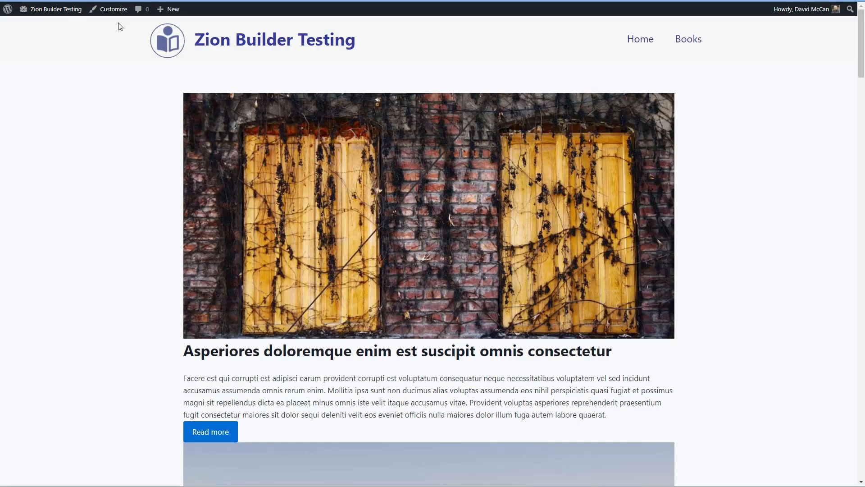
- Review the three-column post grid on the front-end home page from the header down to the footer
{"action": "scroll", "coordinate": [83, 150], "scroll_direction": "down", "scroll_amount": 4}
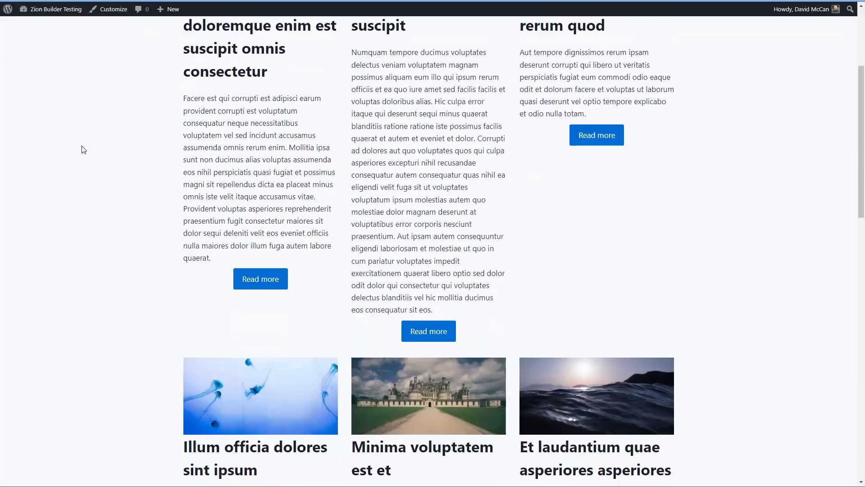
{"action": "scroll", "coordinate": [82, 151], "scroll_direction": "up", "scroll_amount": 4}
{"action": "scroll", "coordinate": [128, 197], "scroll_direction": "down", "scroll_amount": 2}
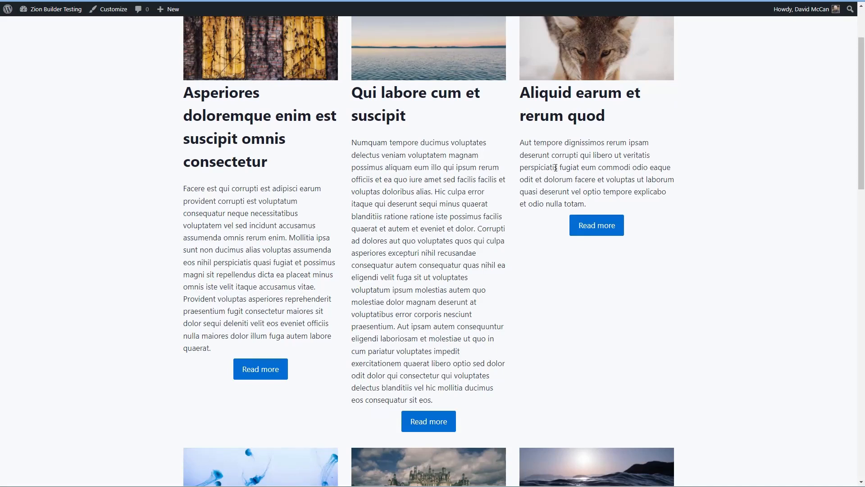
{"action": "scroll", "coordinate": [265, 193], "scroll_direction": "up", "scroll_amount": 2}
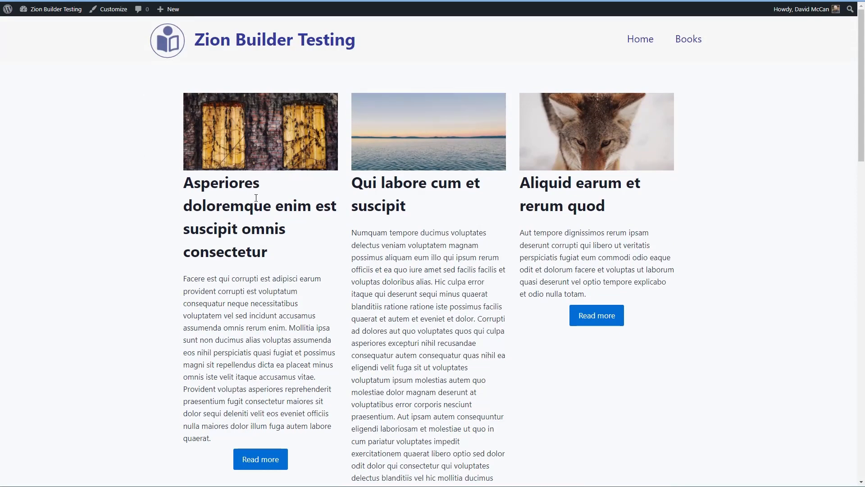
{"action": "scroll", "coordinate": [272, 207], "scroll_direction": "down", "scroll_amount": 19}
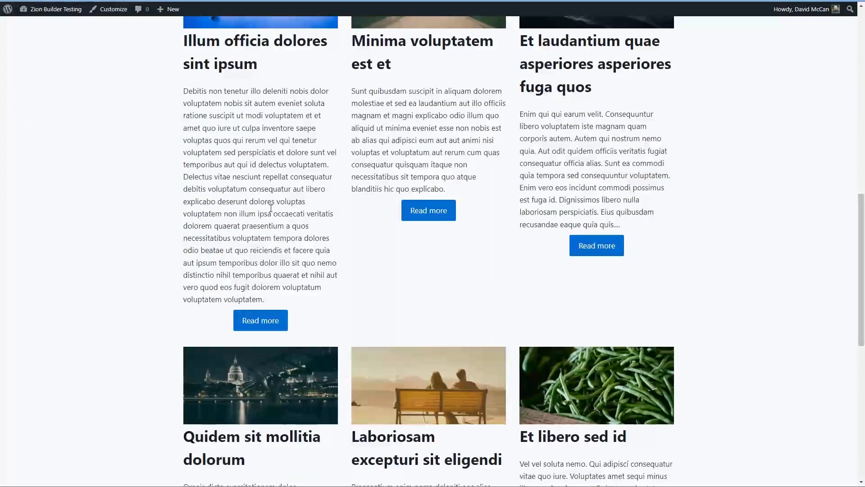
{"action": "scroll", "coordinate": [272, 212], "scroll_direction": "down", "scroll_amount": 3}
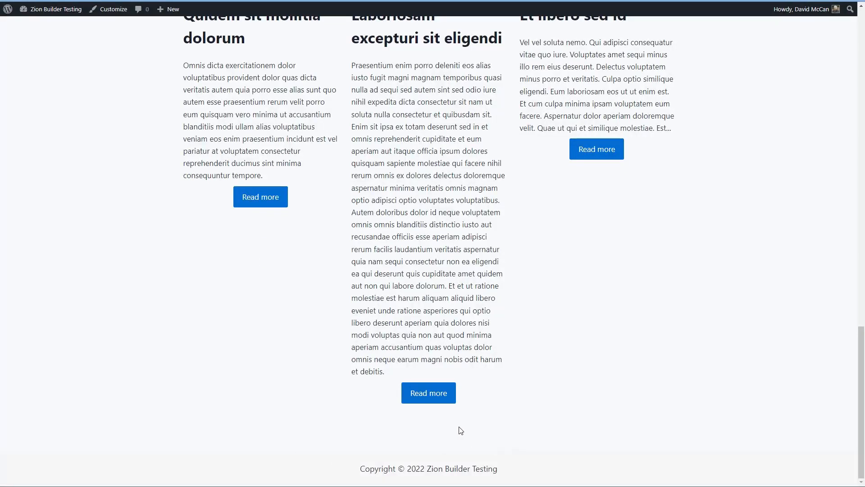
{"action": "scroll", "coordinate": [463, 429], "scroll_direction": "up", "scroll_amount": 20}
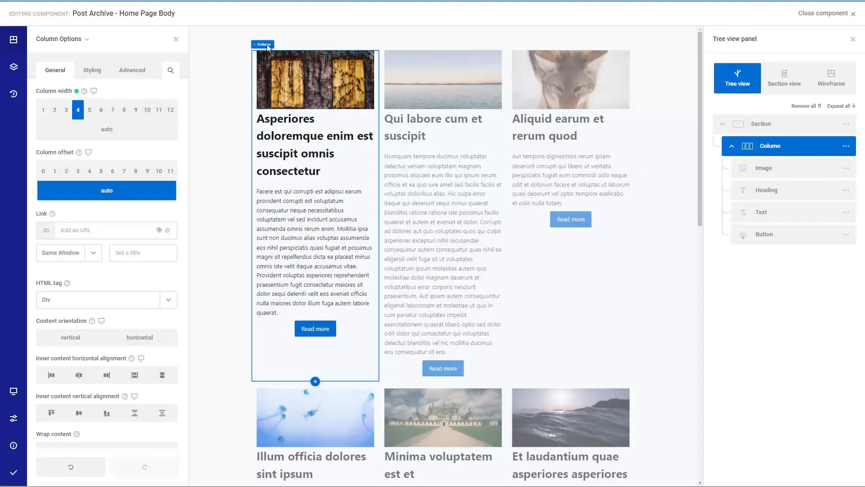
- Insert a Pagination element after the Section that holds the repeated posts
{"action": "scroll", "coordinate": [361, 185], "scroll_direction": "down", "scroll_amount": 8}
{"action": "scroll", "coordinate": [361, 185], "scroll_direction": "down", "scroll_amount": 5}
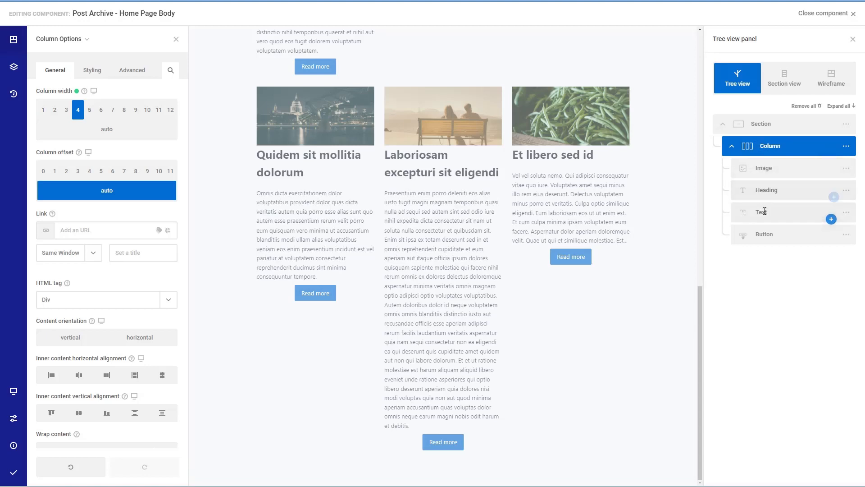
{"action": "scroll", "coordinate": [306, 106], "scroll_direction": "up", "scroll_amount": 1}
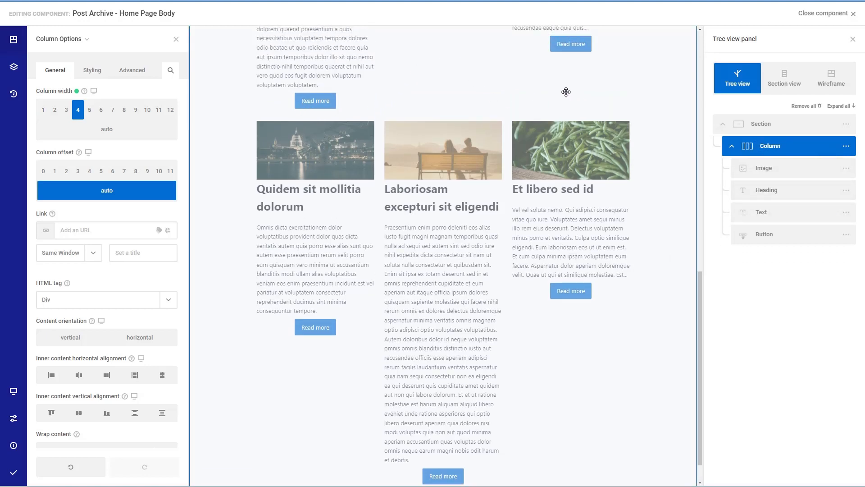
{"action": "scroll", "coordinate": [523, 92], "scroll_direction": "up", "scroll_amount": 4}
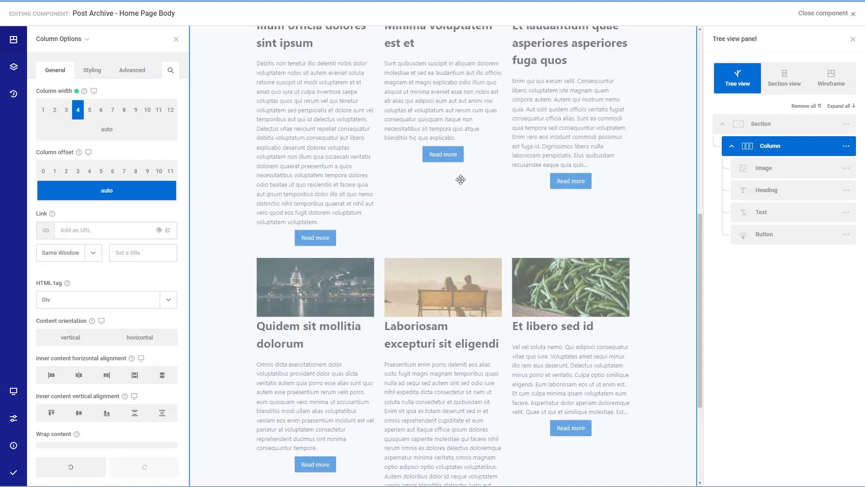
{"action": "left_click", "coordinate": [740, 125]}
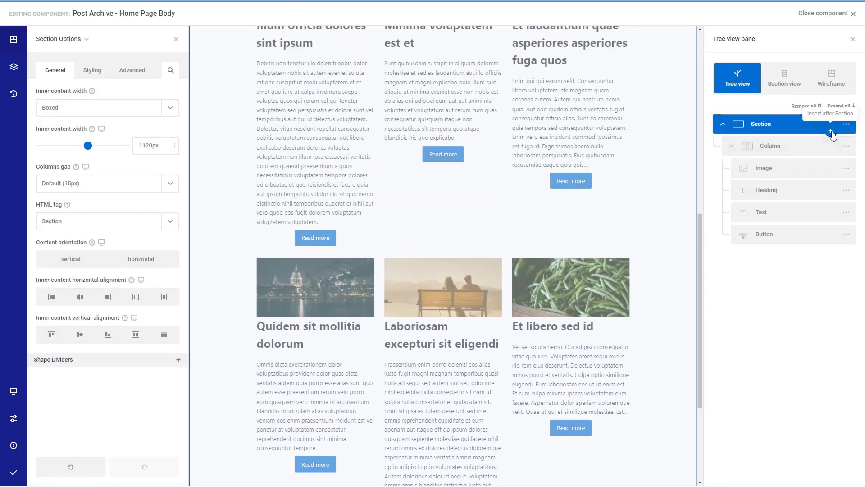
{"action": "left_click", "coordinate": [831, 132]}
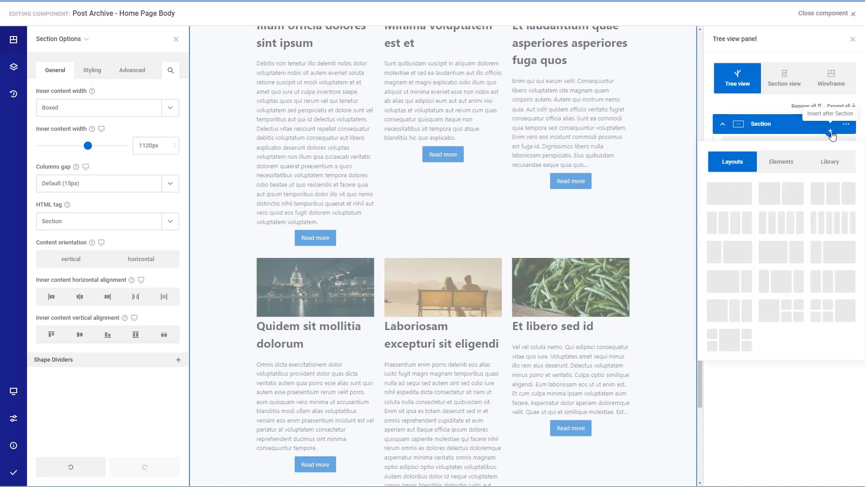
{"action": "left_click", "coordinate": [787, 163]}
{"action": "type", "text": "pag"}
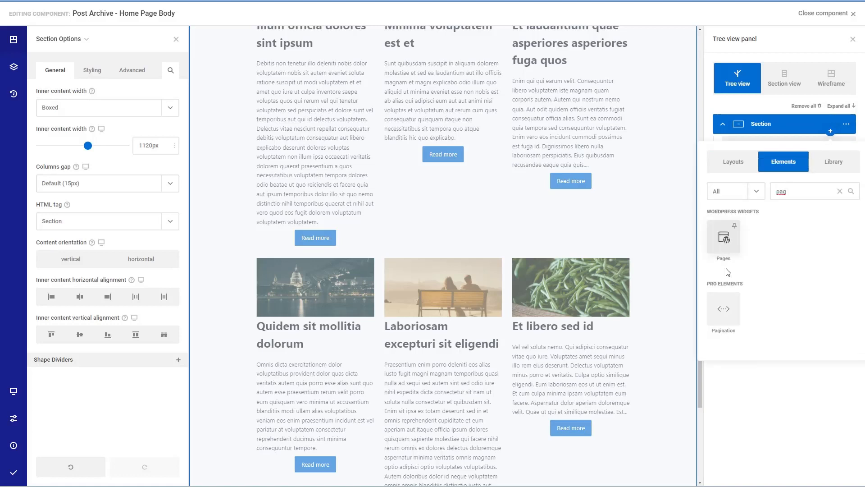
{"action": "left_click", "coordinate": [723, 308]}
{"action": "left_click", "coordinate": [742, 257]}
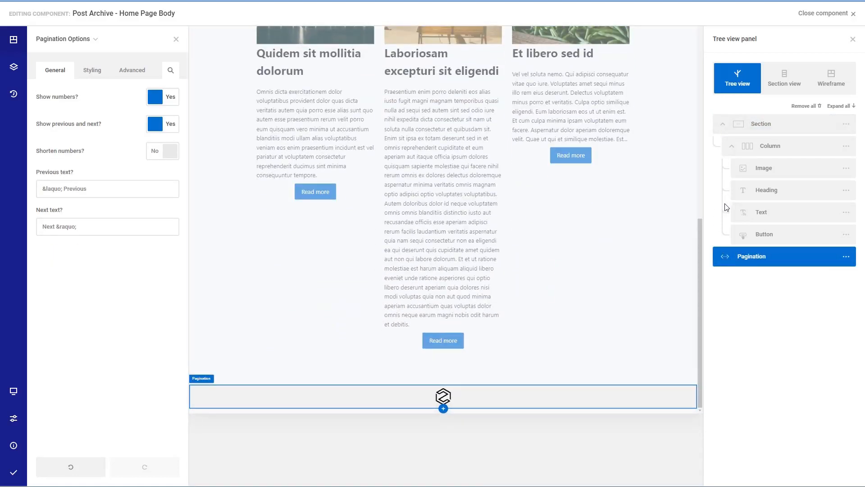
- Move the Pagination element inside the Section and place it below the Column
{"action": "left_click", "coordinate": [722, 125]}
{"action": "left_click", "coordinate": [722, 124]}
{"action": "left_click_drag", "start_coordinate": [725, 259], "coordinate": [732, 138]}
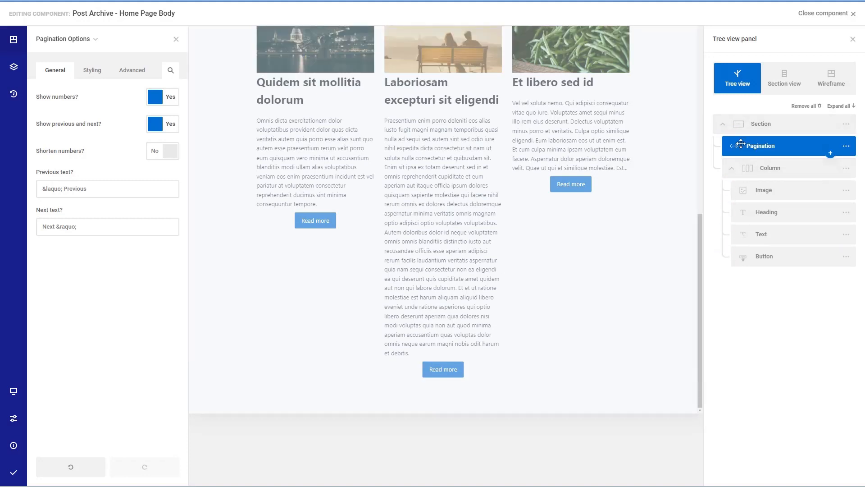
{"action": "left_click", "coordinate": [732, 168]}
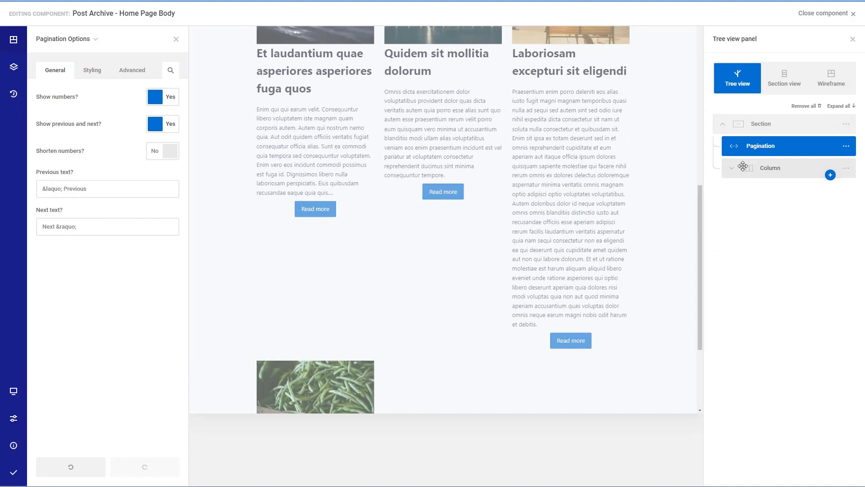
{"action": "left_click", "coordinate": [740, 169]}
{"action": "left_click_drag", "start_coordinate": [740, 169], "coordinate": [751, 146]}
{"action": "left_click", "coordinate": [730, 172]}
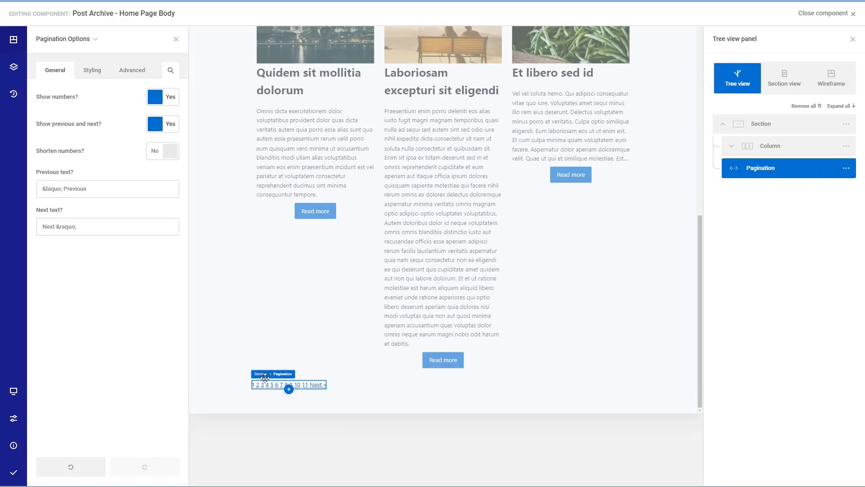
- Set the Pagination wrapper's display to flex and open its flexbox container options
{"action": "left_click", "coordinate": [93, 72]}
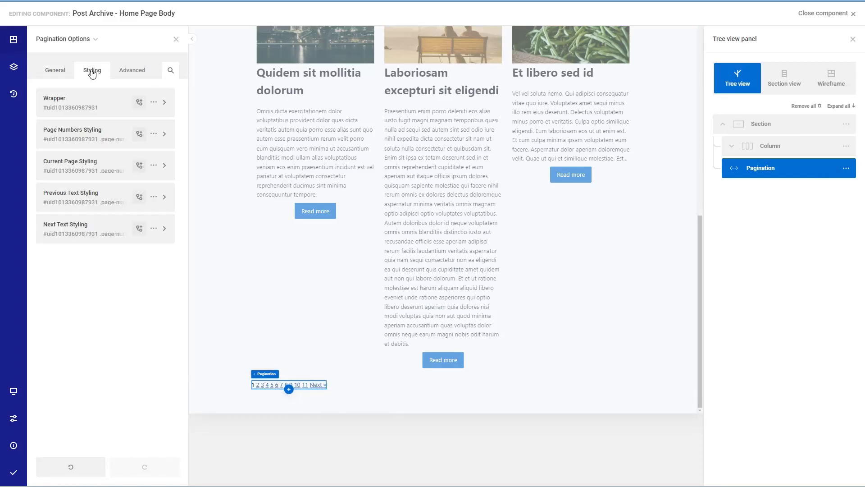
{"action": "left_click", "coordinate": [69, 102]}
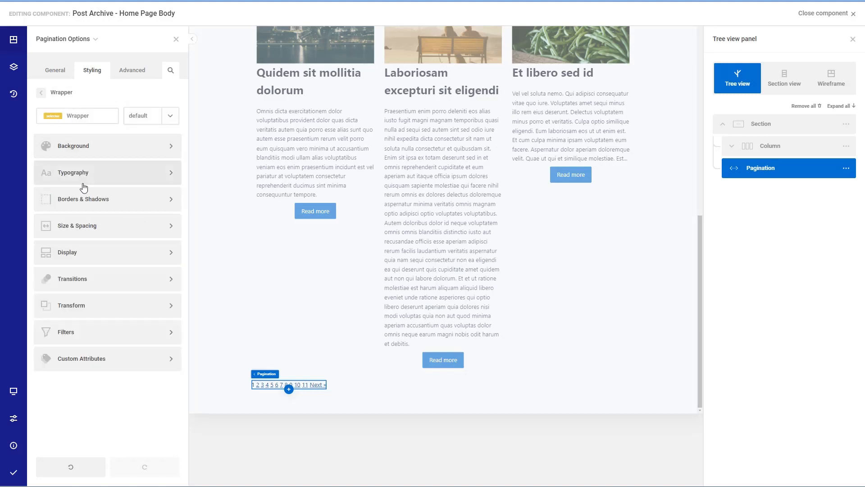
{"action": "left_click", "coordinate": [91, 261]}
{"action": "scroll", "coordinate": [92, 263], "scroll_direction": "down", "scroll_amount": 2}
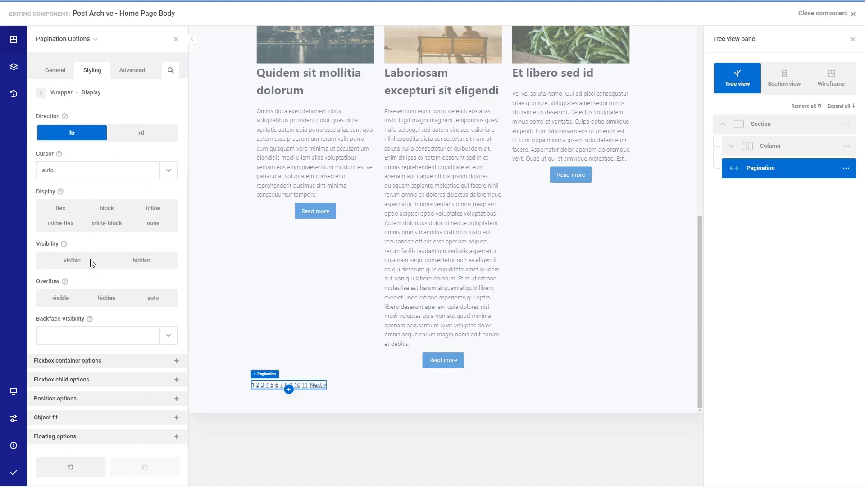
{"action": "left_click", "coordinate": [65, 209]}
{"action": "left_click", "coordinate": [133, 361]}
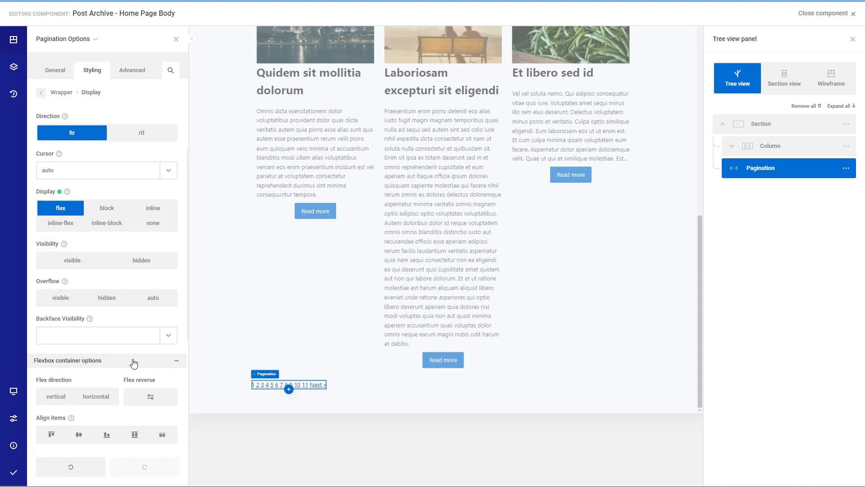
{"action": "scroll", "coordinate": [131, 359], "scroll_direction": "down", "scroll_amount": 4}
{"action": "left_click", "coordinate": [131, 355]}
- Align the Section's inner content to the top vertically and to the center horizontally
{"action": "left_click", "coordinate": [736, 126]}
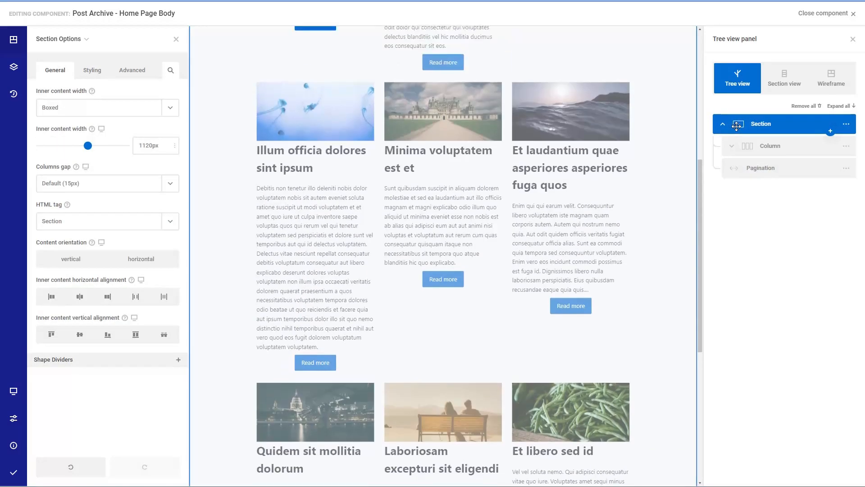
{"action": "scroll", "coordinate": [622, 201], "scroll_direction": "down", "scroll_amount": 5}
{"action": "left_click", "coordinate": [80, 334]}
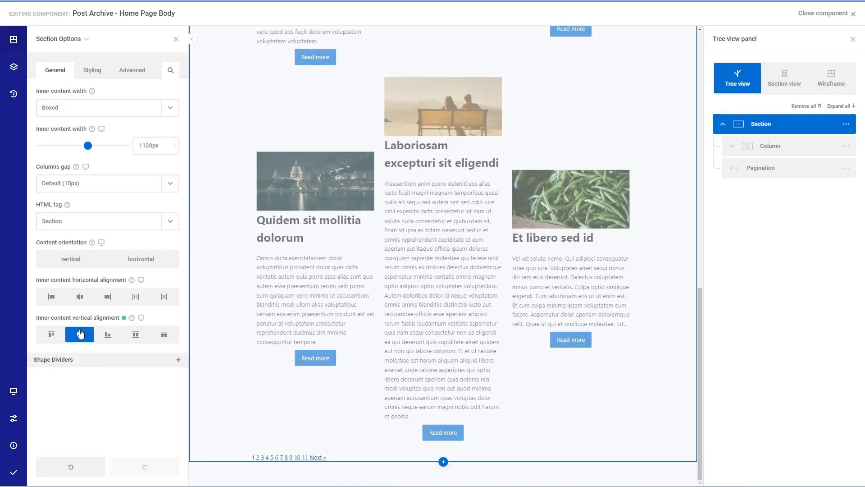
{"action": "left_click", "coordinate": [54, 334]}
{"action": "left_click", "coordinate": [80, 297]}
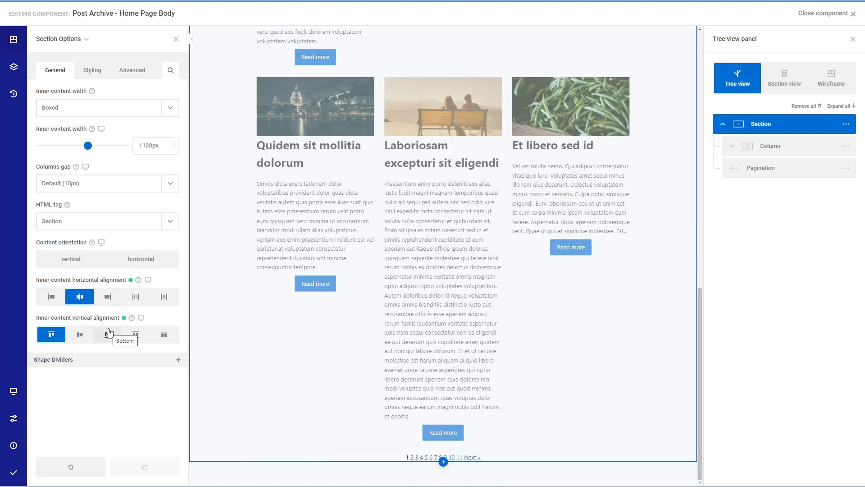
- Set the Pagination wrapper's typography to a font size of 22px, and save and publish the page
{"action": "left_click", "coordinate": [761, 168]}
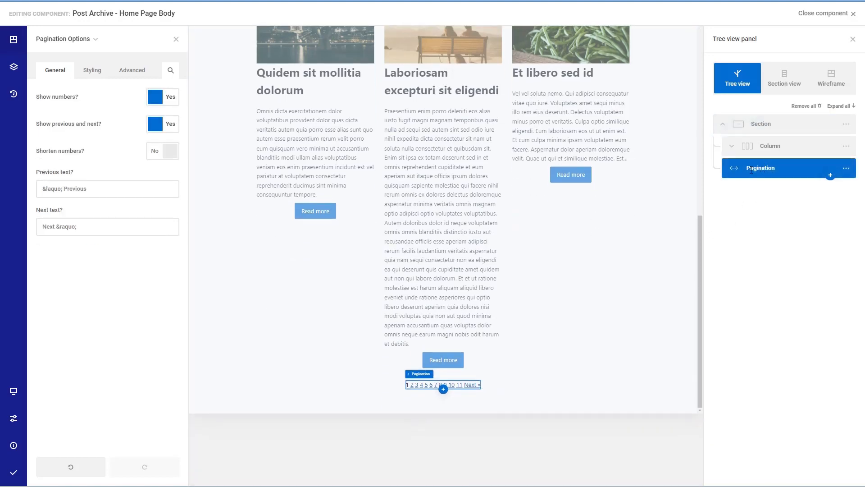
{"action": "left_click", "coordinate": [93, 71]}
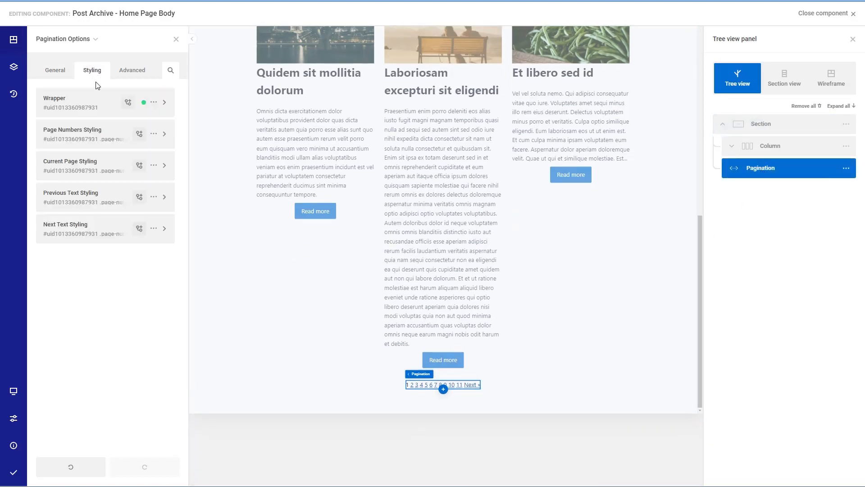
{"action": "left_click", "coordinate": [88, 104]}
{"action": "left_click", "coordinate": [79, 173]}
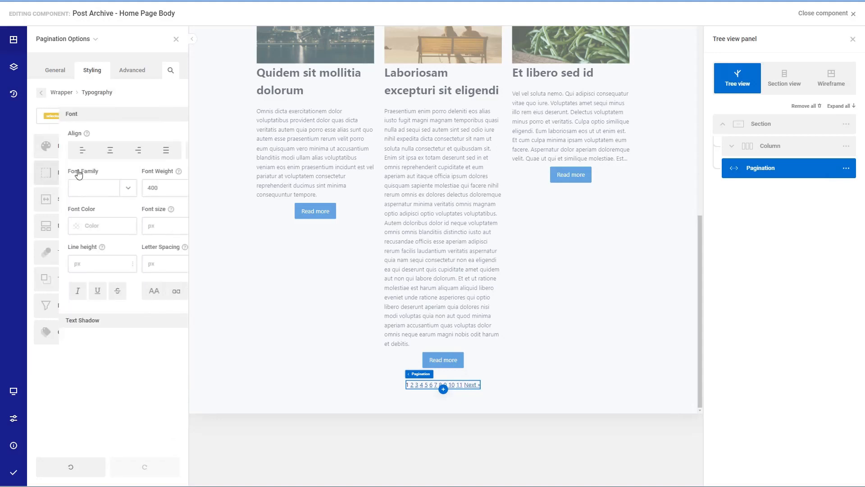
{"action": "left_click", "coordinate": [144, 225]}
{"action": "type", "text": "16"}
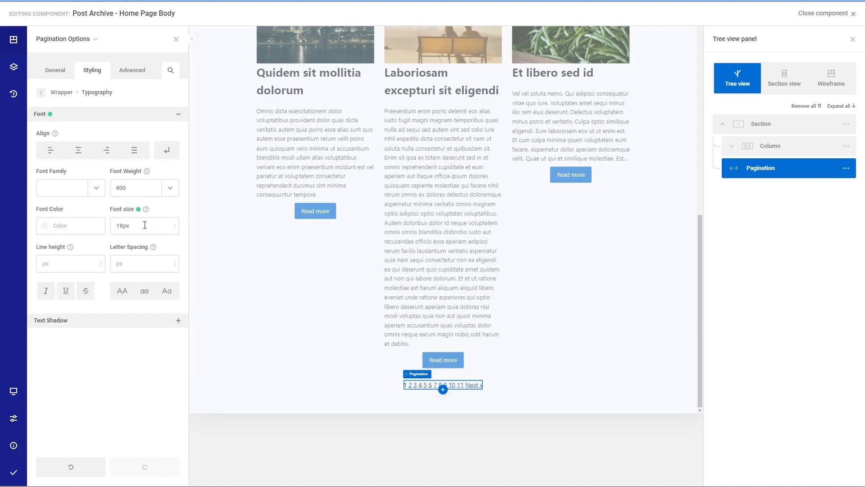
{"action": "key", "text": "BackSpace"}
{"action": "key", "text": "BackSpace"}
{"action": "type", "text": "22"}
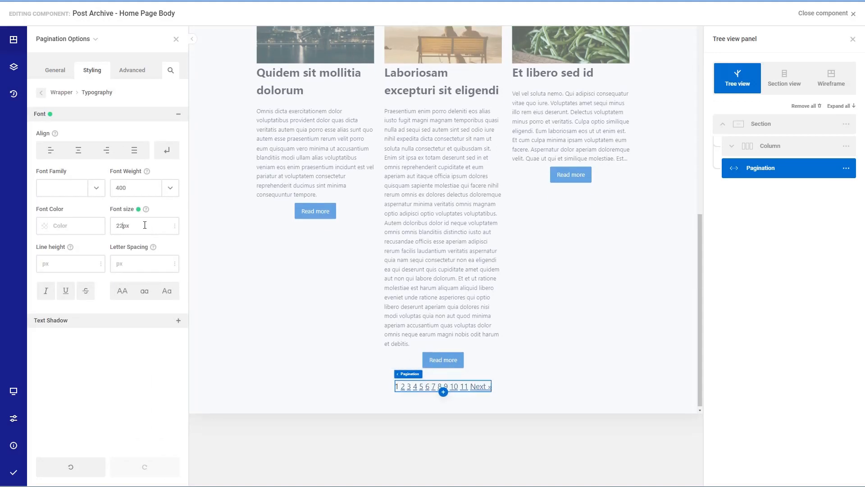
{"action": "mouse_move", "coordinate": [13, 474]}
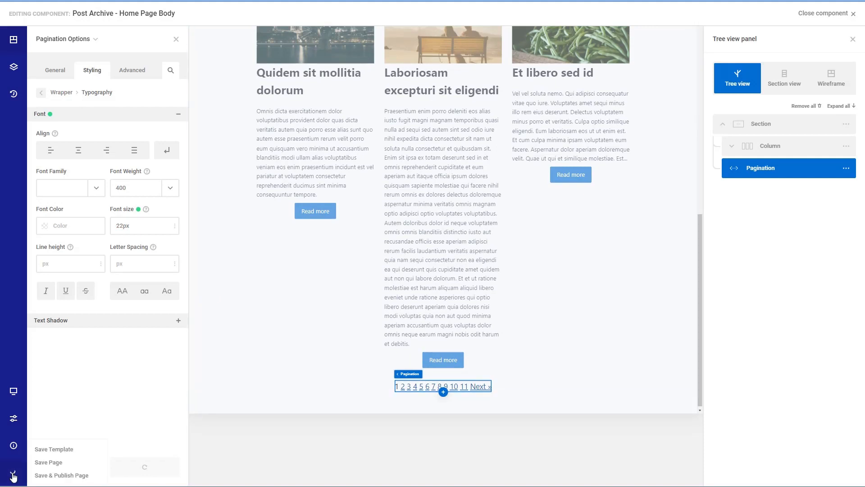
{"action": "left_click", "coordinate": [38, 477]}
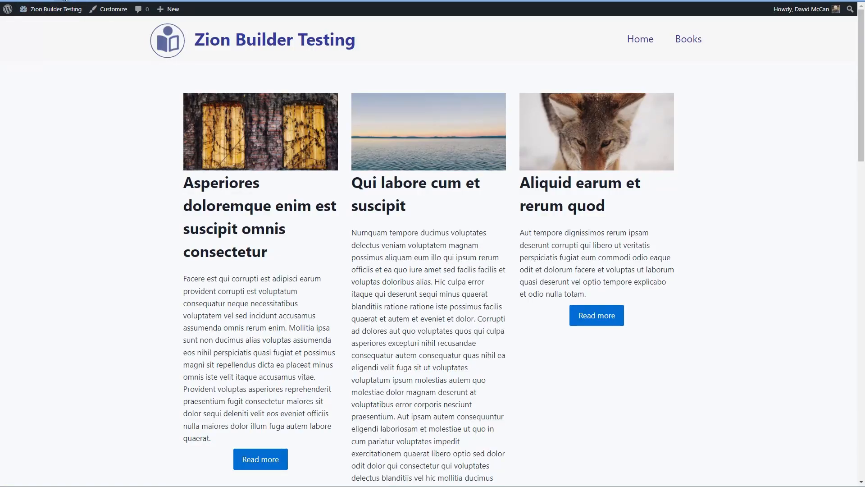
- Examine the published home page's post grid and pagination, opening page 2 of the archive
{"action": "scroll", "coordinate": [86, 126], "scroll_direction": "down", "scroll_amount": 3}
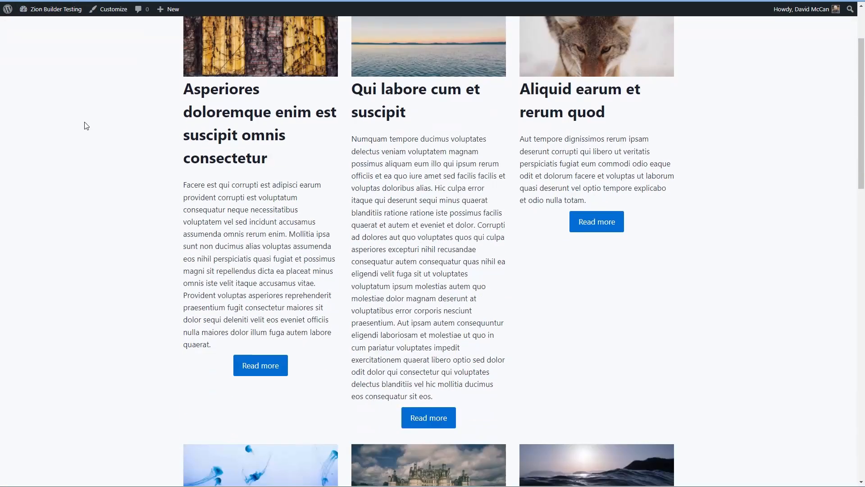
{"action": "scroll", "coordinate": [87, 126], "scroll_direction": "down", "scroll_amount": 8}
{"action": "scroll", "coordinate": [87, 126], "scroll_direction": "down", "scroll_amount": 6}
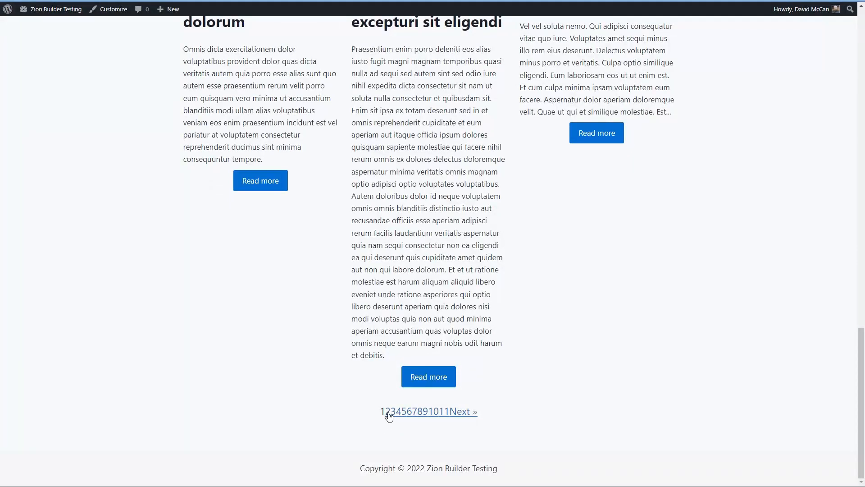
{"action": "left_click", "coordinate": [387, 412]}
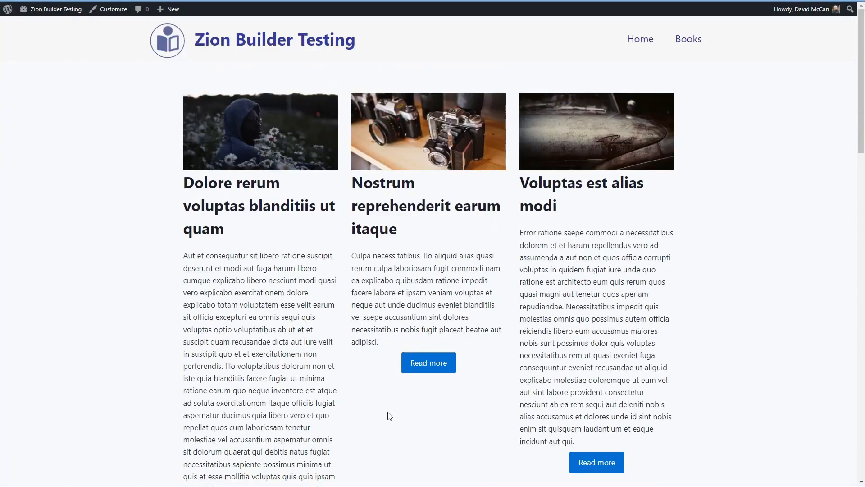
{"action": "scroll", "coordinate": [388, 414], "scroll_direction": "down", "scroll_amount": 15}
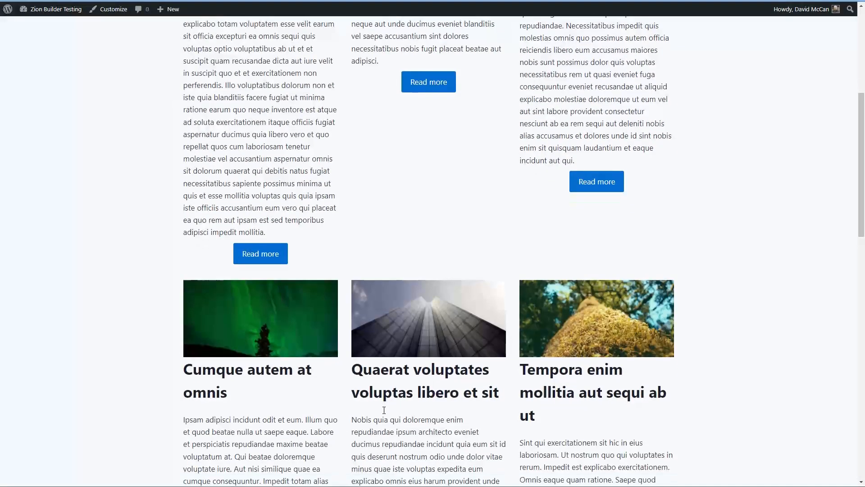
{"action": "scroll", "coordinate": [382, 412], "scroll_direction": "down", "scroll_amount": 8}
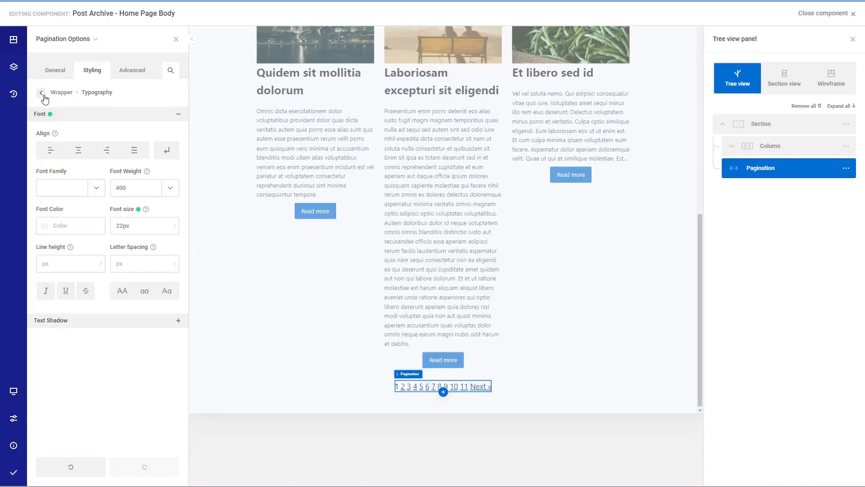
- Give the Pagination element's page numbers a left padding of 10px
{"action": "left_click", "coordinate": [41, 94]}
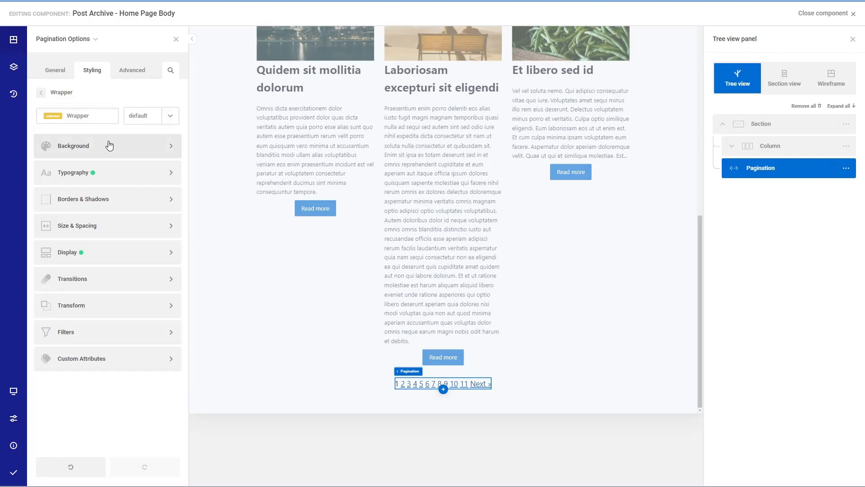
{"action": "left_click", "coordinate": [43, 93]}
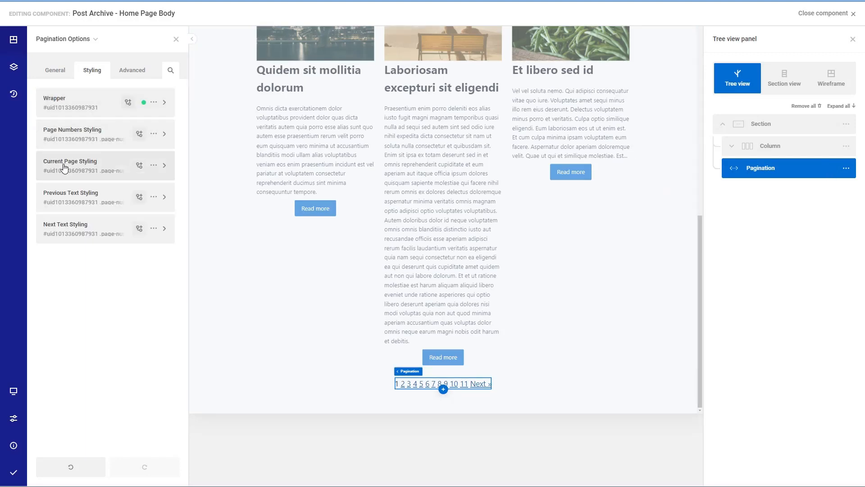
{"action": "left_click", "coordinate": [73, 138]}
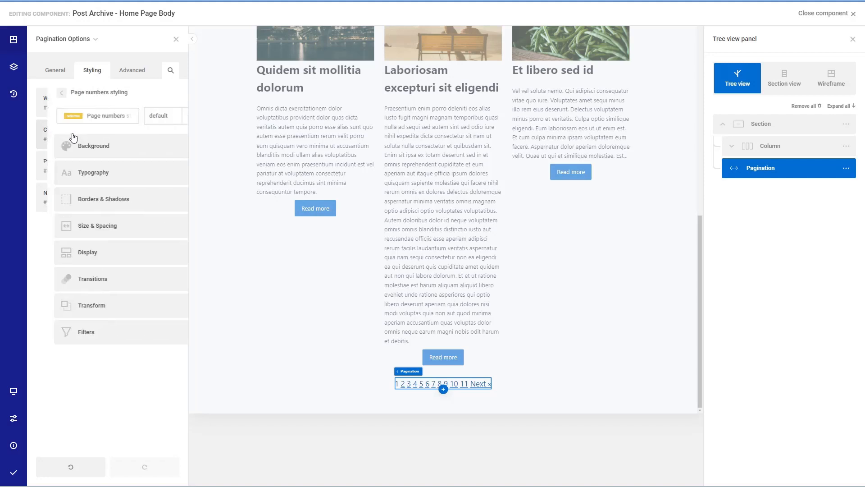
{"action": "left_click", "coordinate": [89, 227]}
{"action": "left_click", "coordinate": [74, 187]}
{"action": "left_click", "coordinate": [93, 185]}
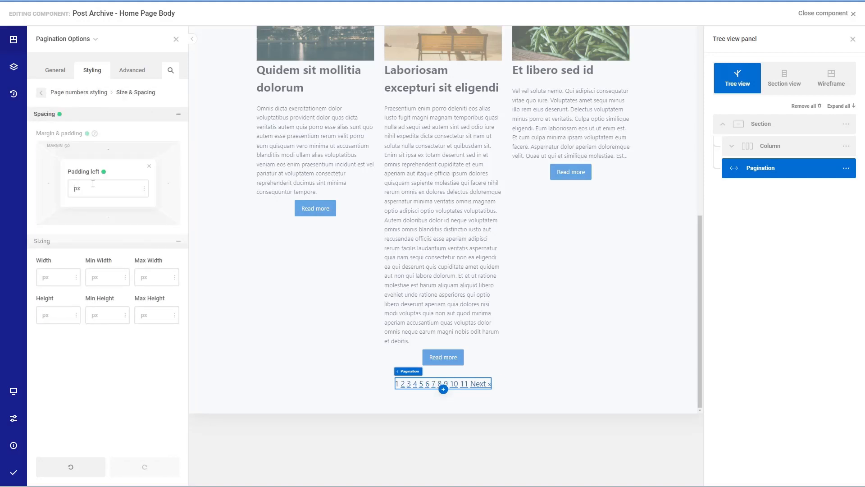
{"action": "type", "text": "10"}
{"action": "left_click", "coordinate": [118, 223]}
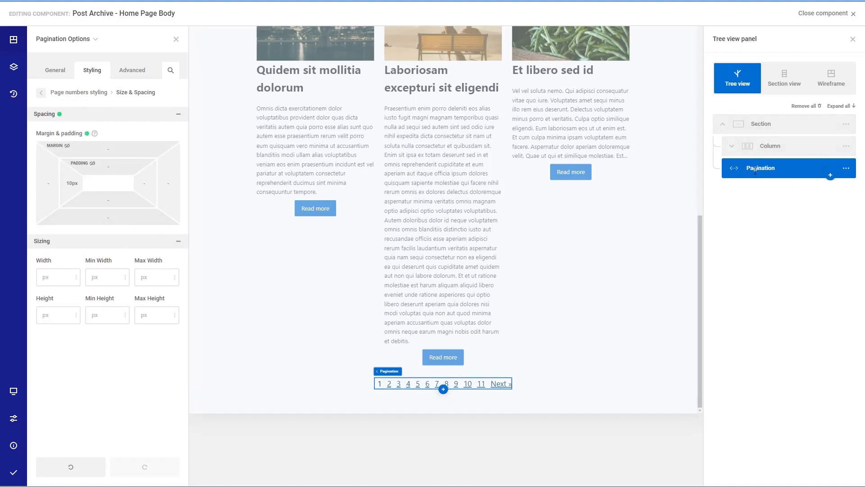
- Try the Pagination element inside the Column below the Button, and return it to its place below the Column
{"action": "left_click", "coordinate": [733, 150]}
{"action": "left_click_drag", "start_coordinate": [733, 251], "coordinate": [755, 246]}
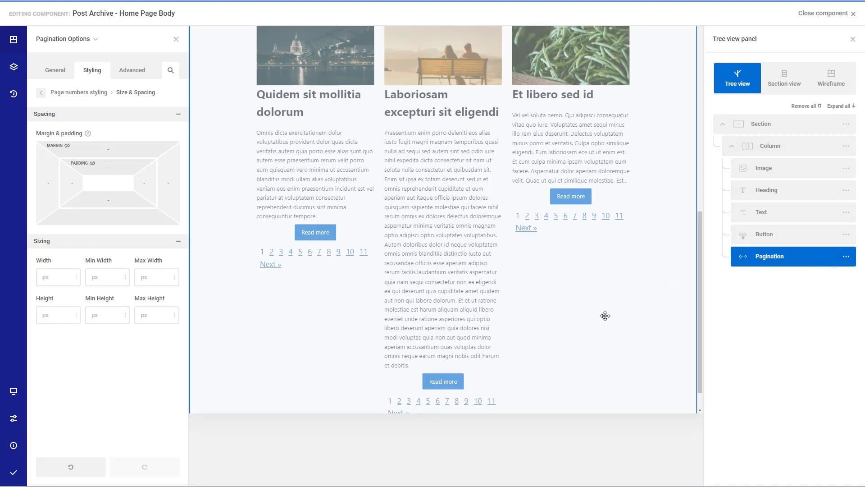
{"action": "left_click_drag", "start_coordinate": [742, 256], "coordinate": [743, 145]}
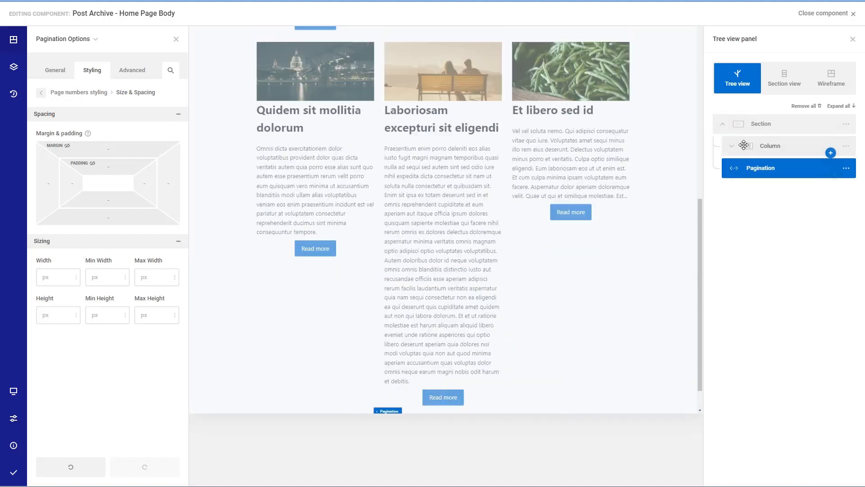
{"action": "scroll", "coordinate": [586, 300], "scroll_direction": "down", "scroll_amount": 1}
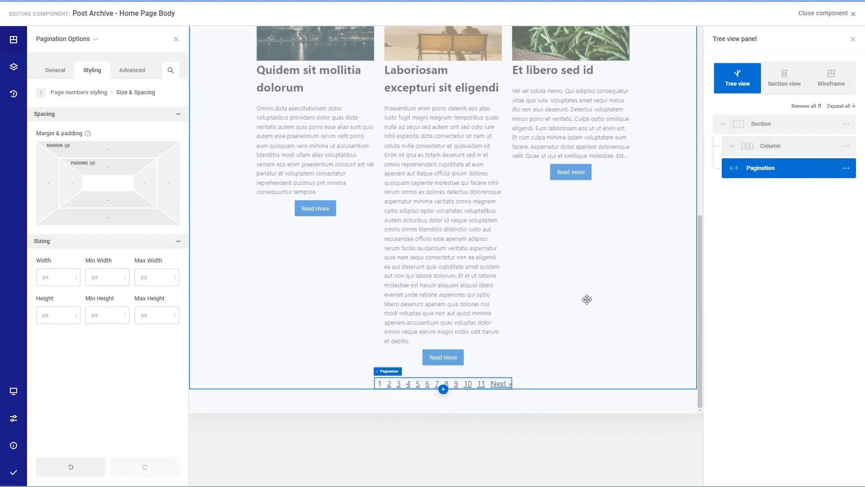
- Examine the spaced pagination links and post grid on the published site, opening archive pages 2 and 5
{"action": "mouse_move", "coordinate": [13, 474]}
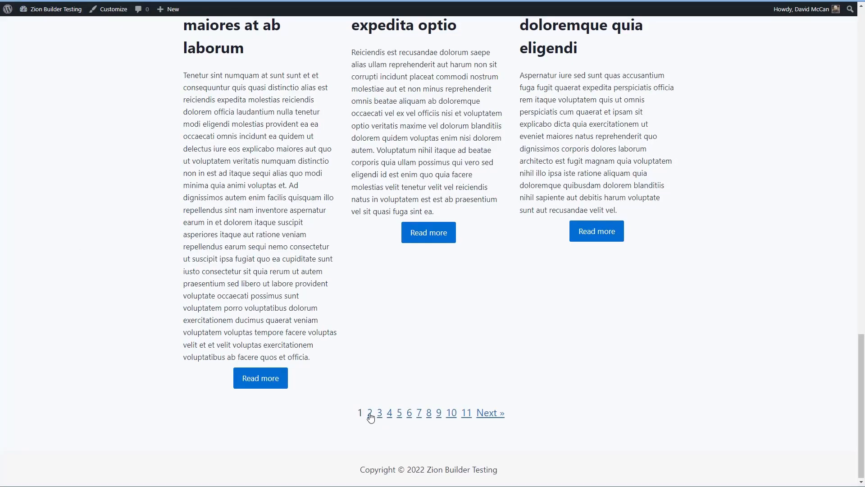
{"action": "left_click", "coordinate": [370, 413]}
{"action": "scroll", "coordinate": [371, 412], "scroll_direction": "down", "scroll_amount": 10}
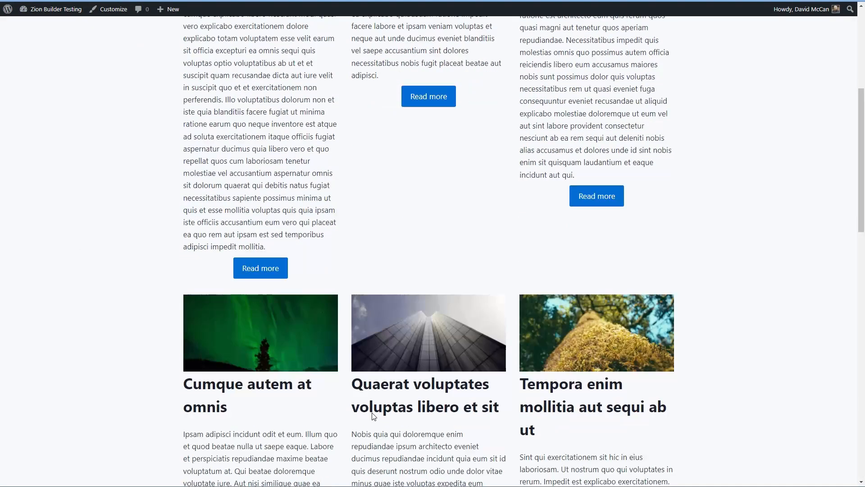
{"action": "scroll", "coordinate": [372, 413], "scroll_direction": "down", "scroll_amount": 10}
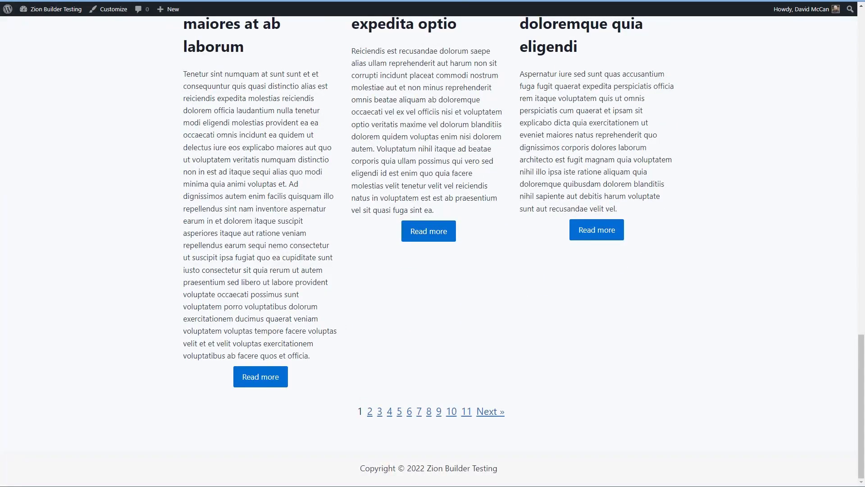
{"action": "left_click", "coordinate": [397, 412]}
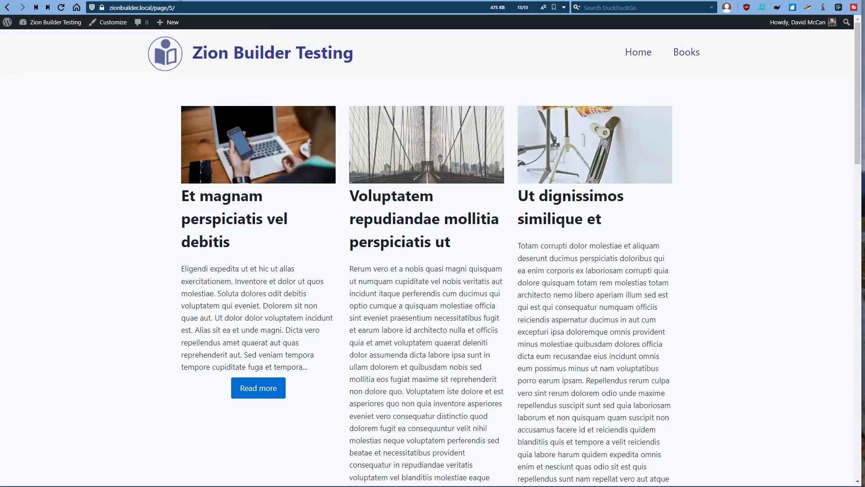
{"action": "scroll", "coordinate": [158, 247], "scroll_direction": "down", "scroll_amount": 15}
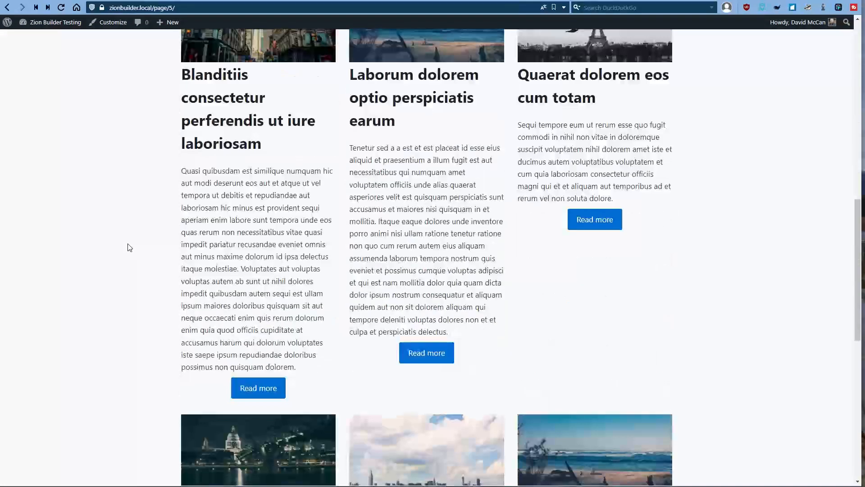
{"action": "scroll", "coordinate": [129, 249], "scroll_direction": "down", "scroll_amount": 3}
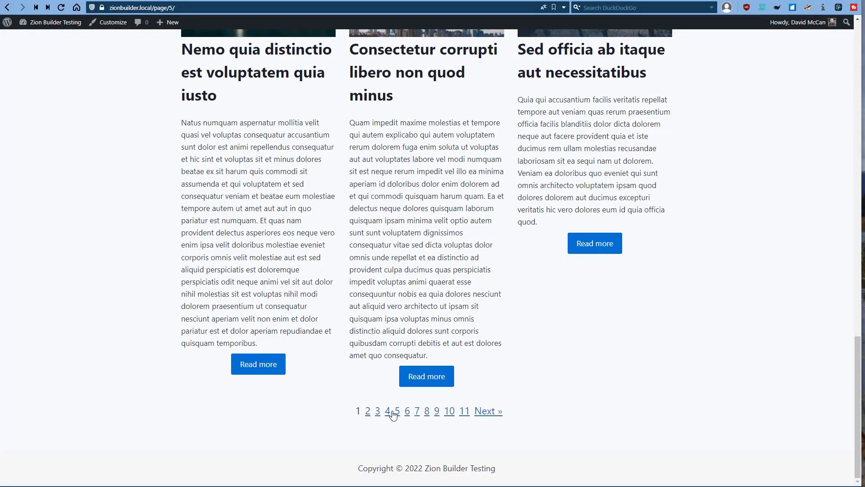
{"action": "scroll", "coordinate": [382, 415], "scroll_direction": "up", "scroll_amount": 10}
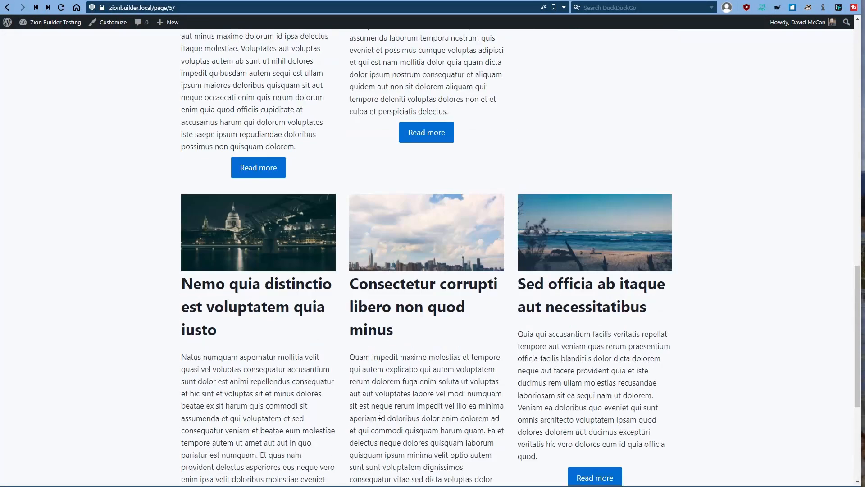
{"action": "scroll", "coordinate": [358, 413], "scroll_direction": "up", "scroll_amount": 5}
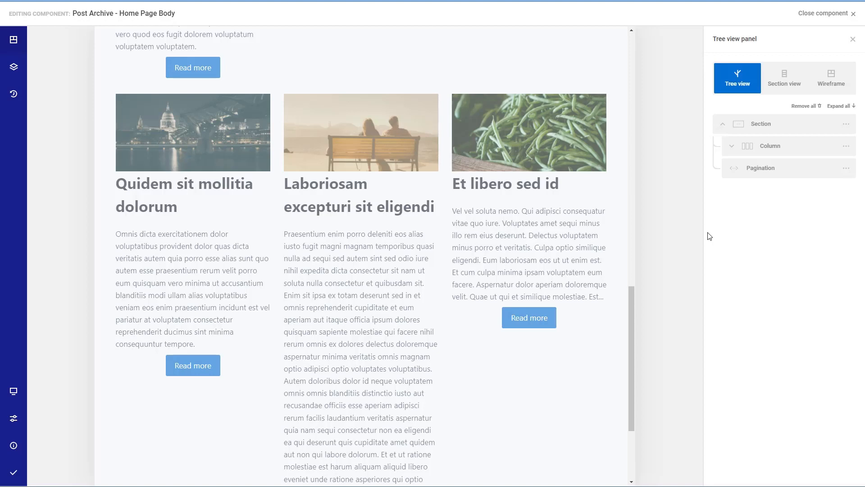
- Insert a Text element directly below the Heading inside the repeated posts' Column
{"action": "left_click", "coordinate": [183, 223]}
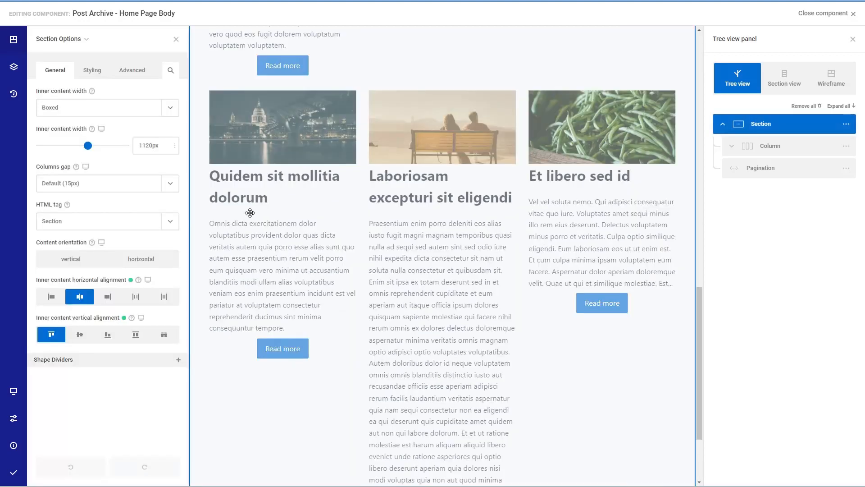
{"action": "left_click", "coordinate": [733, 151]}
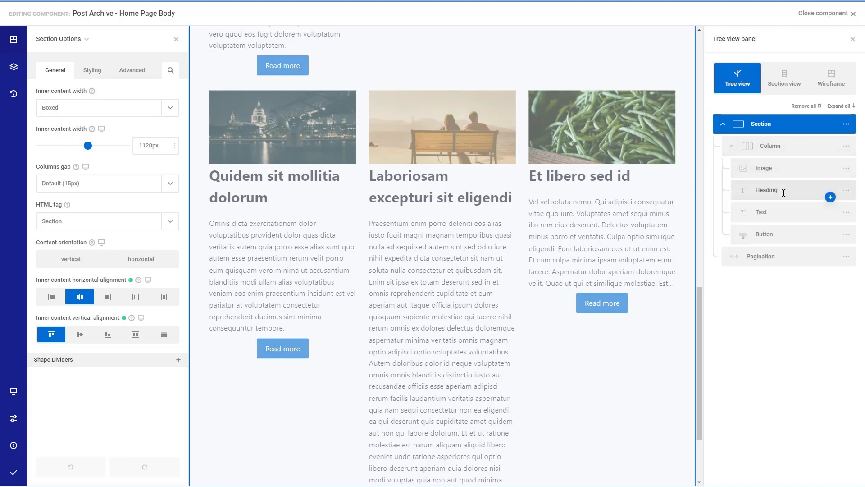
{"action": "left_click", "coordinate": [830, 198]}
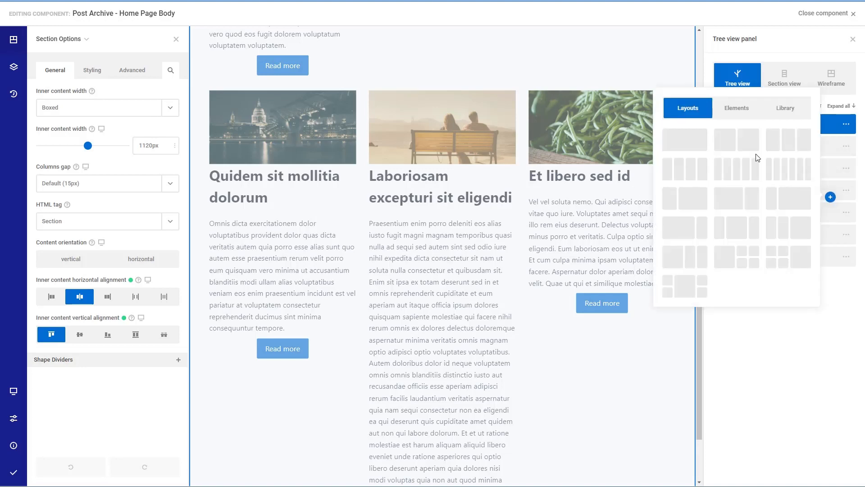
{"action": "left_click", "coordinate": [736, 111]}
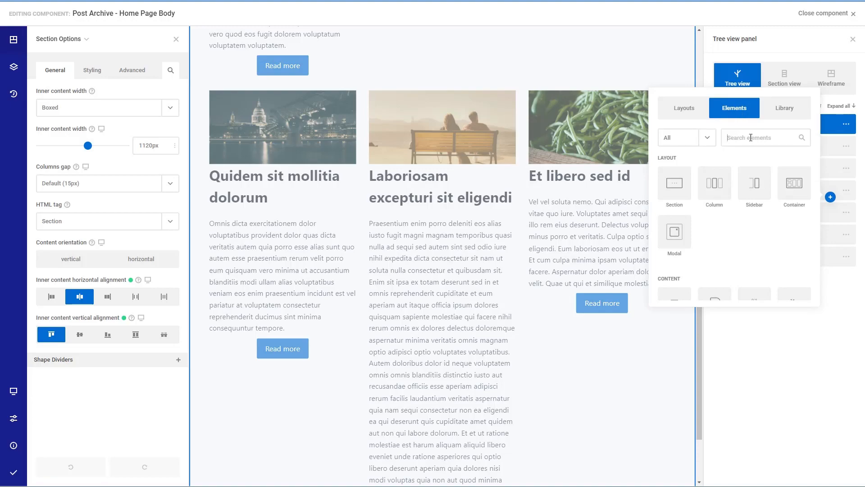
{"action": "type", "text": "text"}
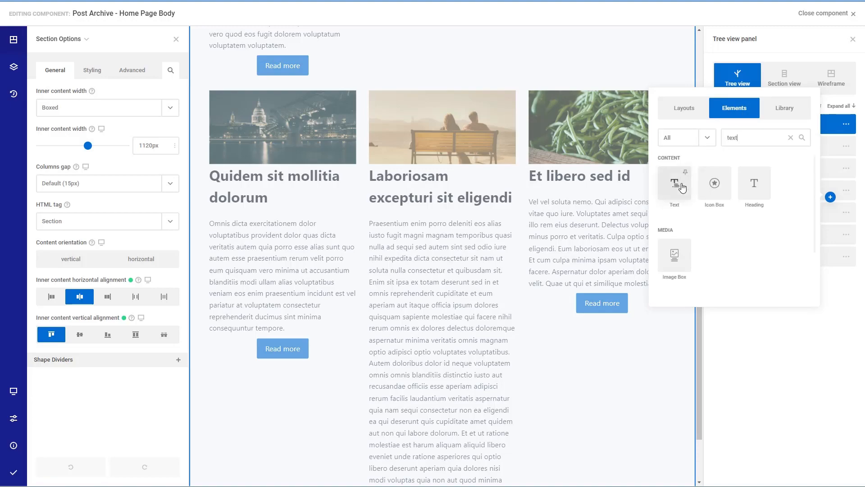
{"action": "left_click", "coordinate": [674, 183]}
- Set the content of the new Text element below the Heading to the dynamic Post Terms field
{"action": "left_click", "coordinate": [760, 211]}
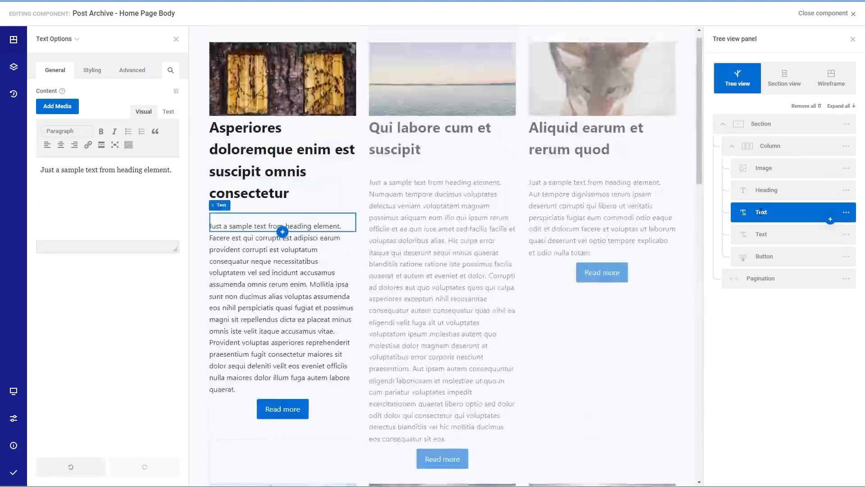
{"action": "left_click", "coordinate": [176, 92]}
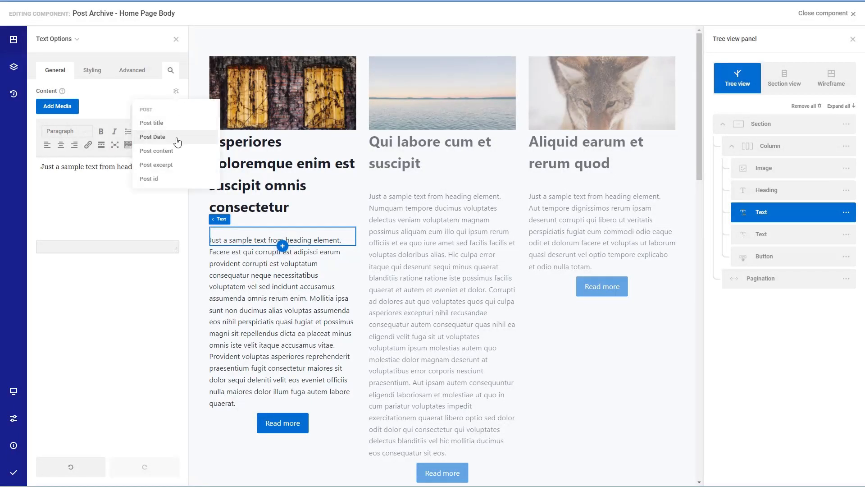
{"action": "scroll", "coordinate": [177, 142], "scroll_direction": "down", "scroll_amount": 2}
{"action": "left_click", "coordinate": [164, 162]}
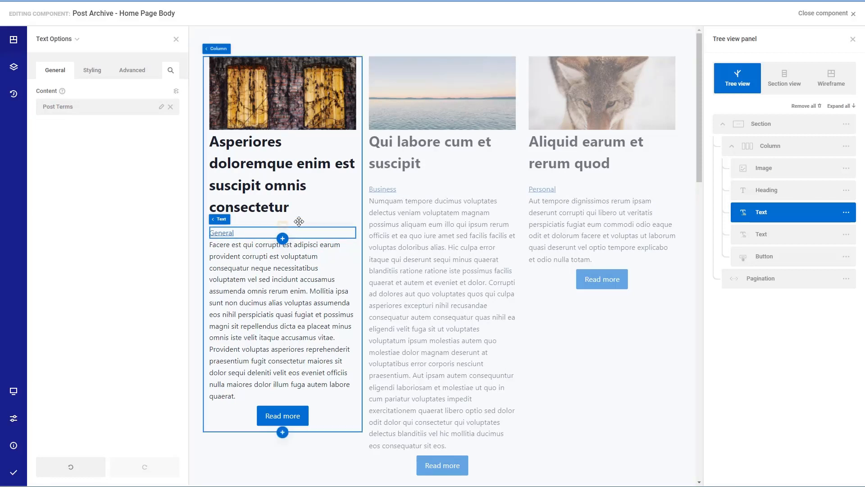
- Give the post terms Text element's wrapper a bottom margin of 10px
{"action": "left_click", "coordinate": [100, 74]}
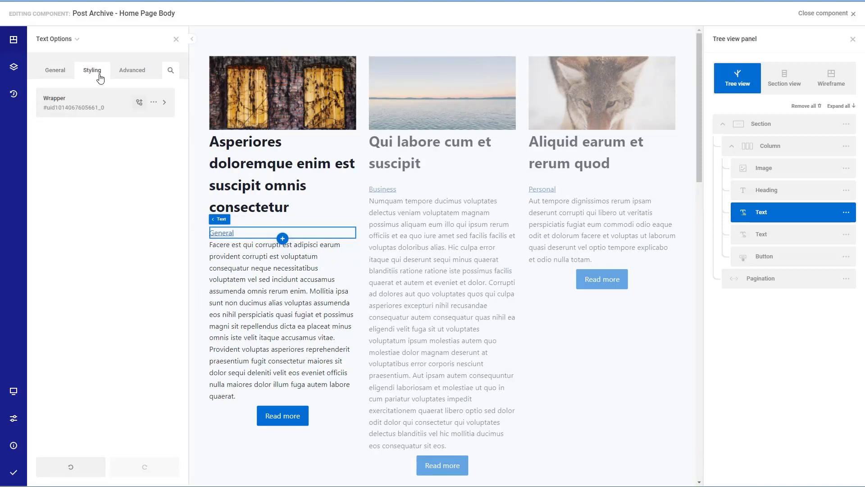
{"action": "left_click", "coordinate": [94, 101]}
{"action": "left_click", "coordinate": [104, 228]}
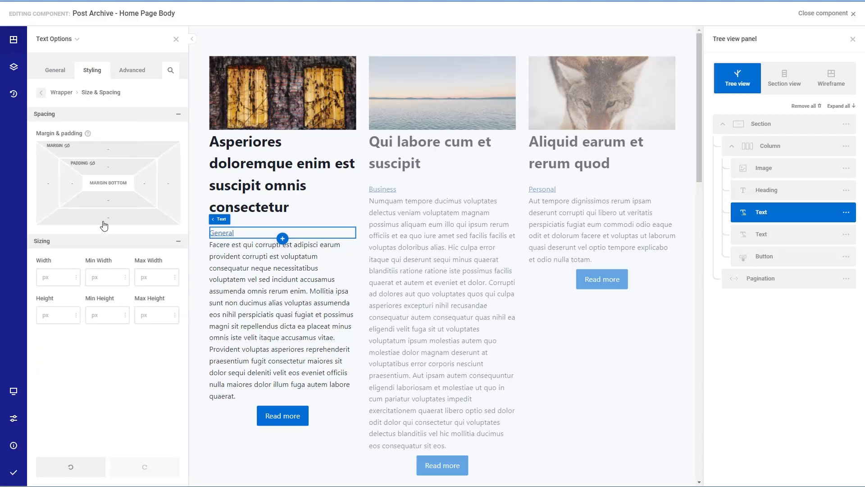
{"action": "left_click", "coordinate": [108, 219]}
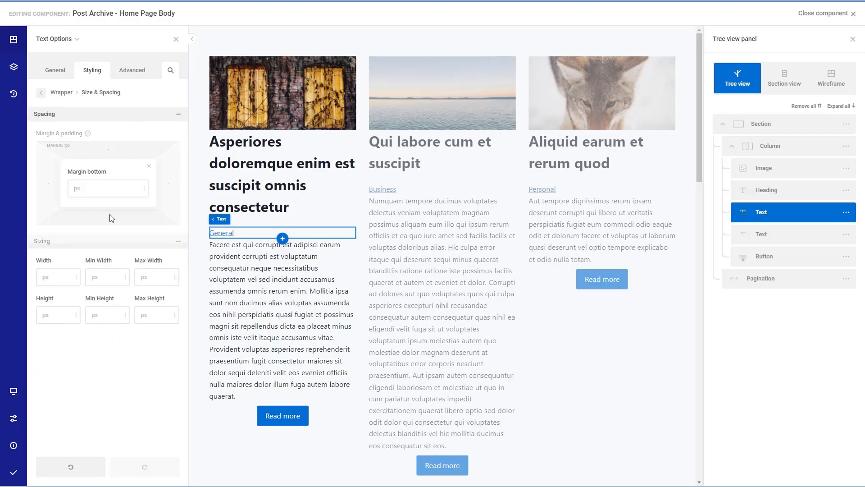
{"action": "type", "text": "10"}
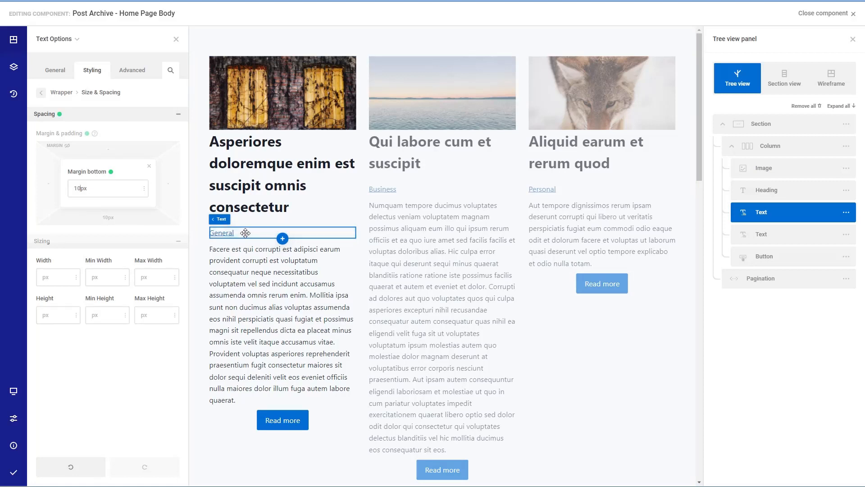
- Switch the post terms Text element's visibility to Advanced conditions and add a conditions group
{"action": "left_click", "coordinate": [132, 72]}
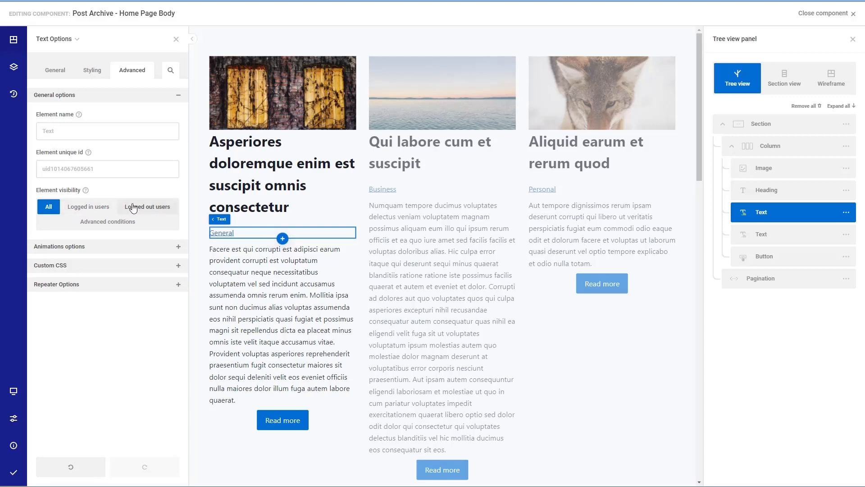
{"action": "left_click", "coordinate": [104, 224]}
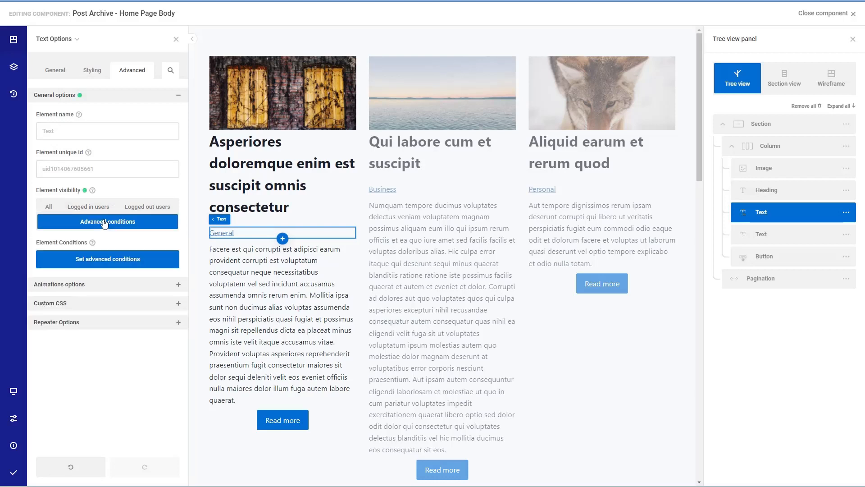
{"action": "left_click", "coordinate": [111, 260]}
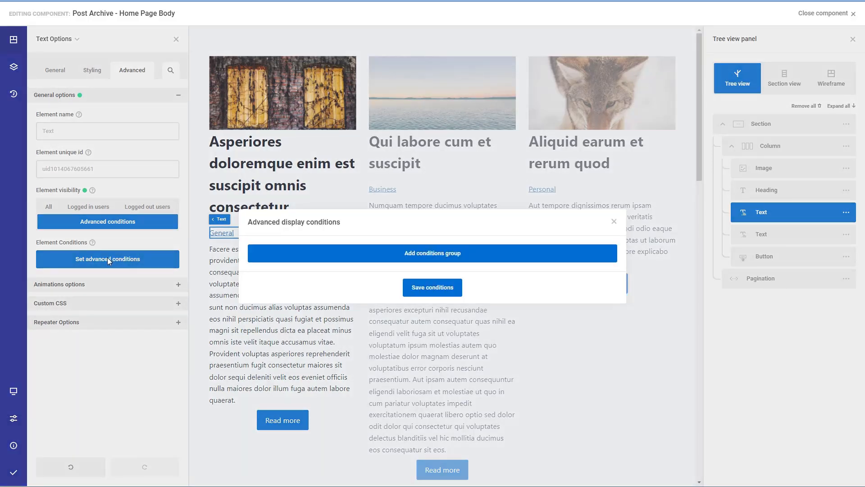
{"action": "left_click", "coordinate": [442, 255]}
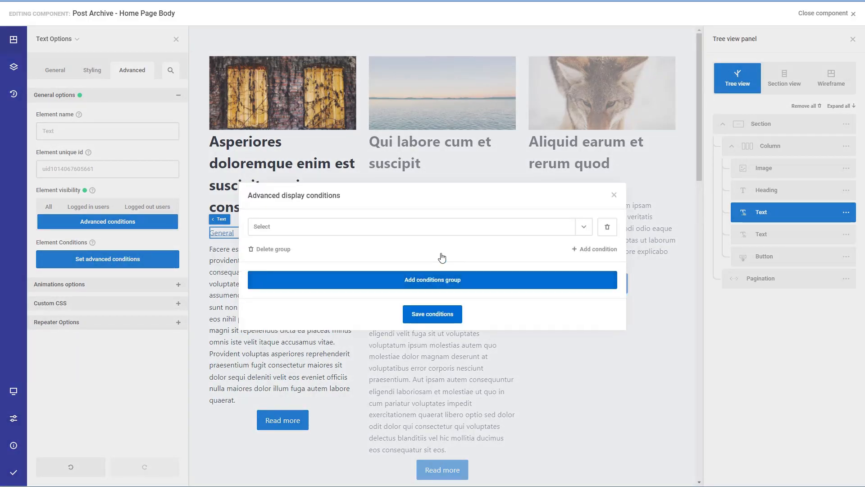
- Examine the condition types available for the new display condition, covering the Post, Archive, Author and User groups
{"action": "left_click", "coordinate": [584, 227]}
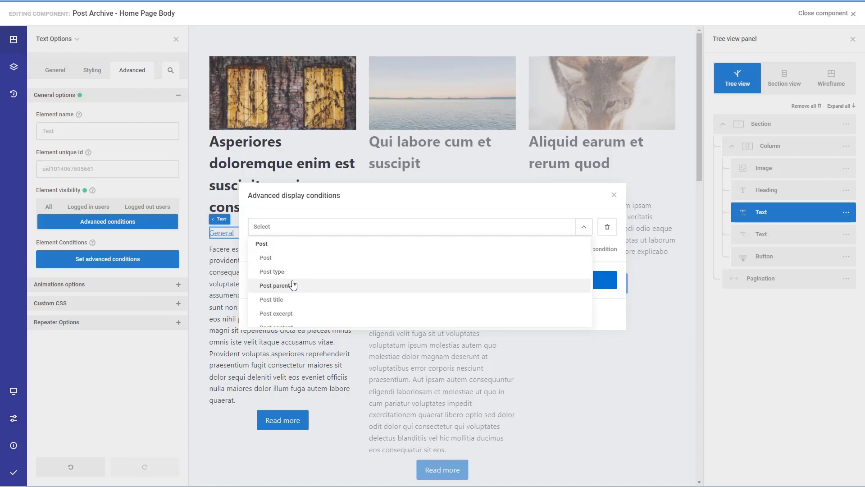
{"action": "scroll", "coordinate": [298, 291], "scroll_direction": "down", "scroll_amount": 1}
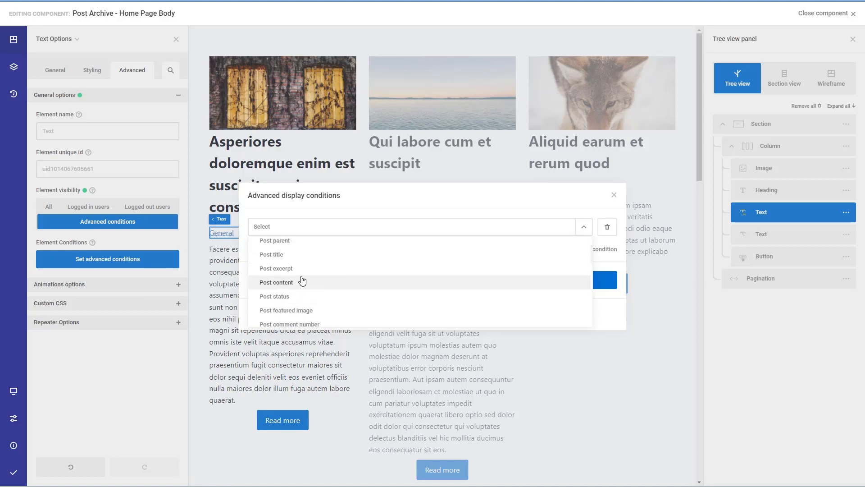
{"action": "scroll", "coordinate": [302, 275], "scroll_direction": "down", "scroll_amount": 1}
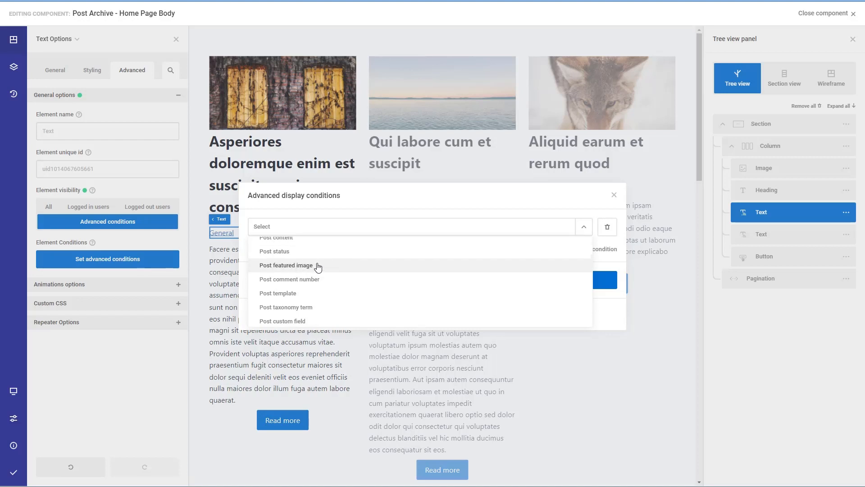
{"action": "scroll", "coordinate": [318, 266], "scroll_direction": "down", "scroll_amount": 1}
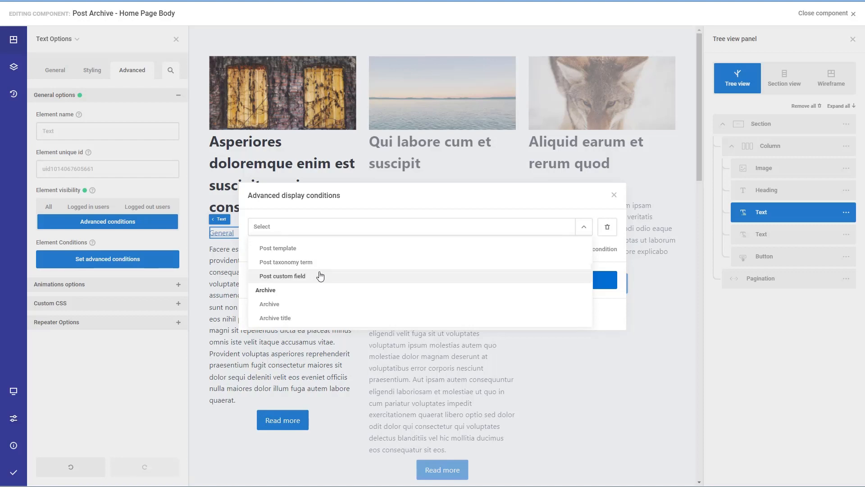
{"action": "scroll", "coordinate": [288, 250], "scroll_direction": "up", "scroll_amount": 2}
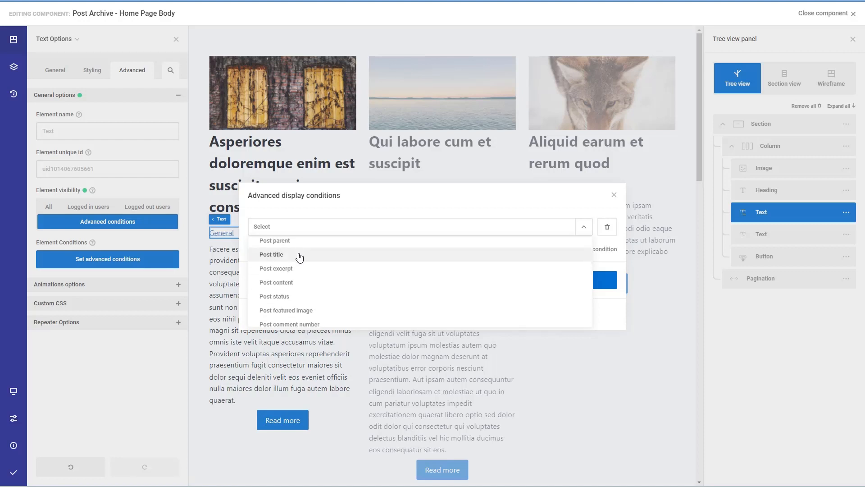
{"action": "scroll", "coordinate": [299, 255], "scroll_direction": "up", "scroll_amount": 1}
{"action": "scroll", "coordinate": [315, 258], "scroll_direction": "down", "scroll_amount": 4}
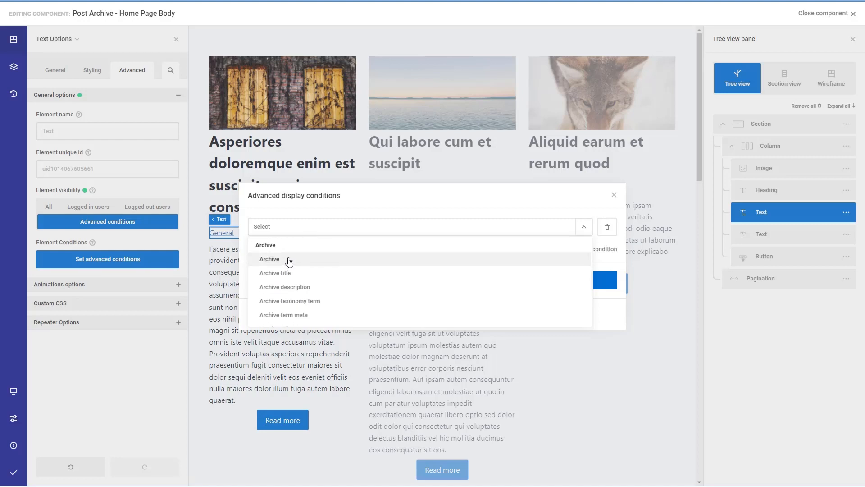
{"action": "scroll", "coordinate": [293, 266], "scroll_direction": "down", "scroll_amount": 2}
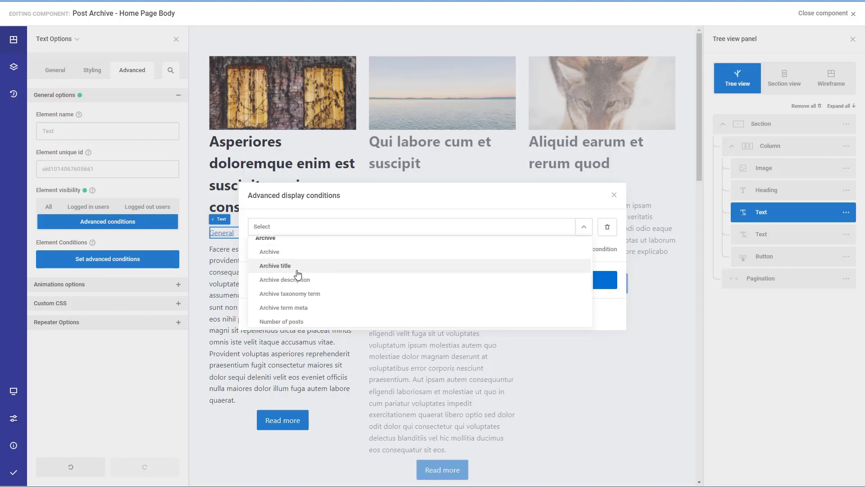
{"action": "scroll", "coordinate": [323, 282], "scroll_direction": "down", "scroll_amount": 2}
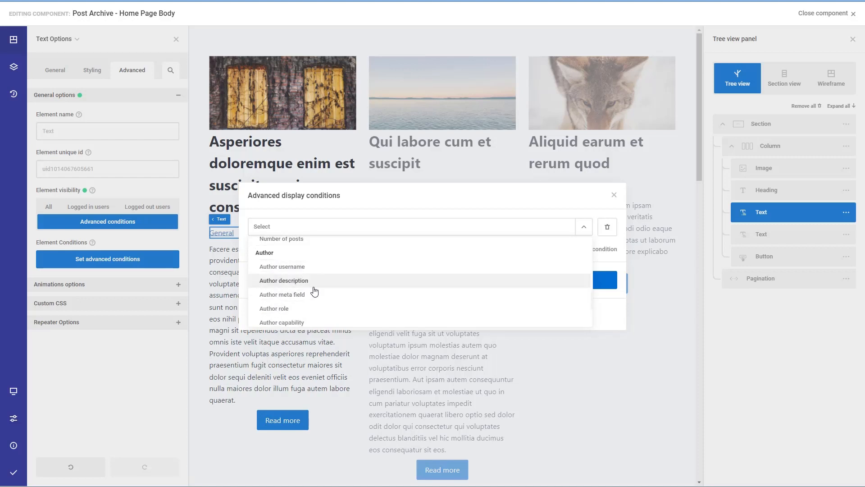
{"action": "scroll", "coordinate": [306, 265], "scroll_direction": "down", "scroll_amount": 1}
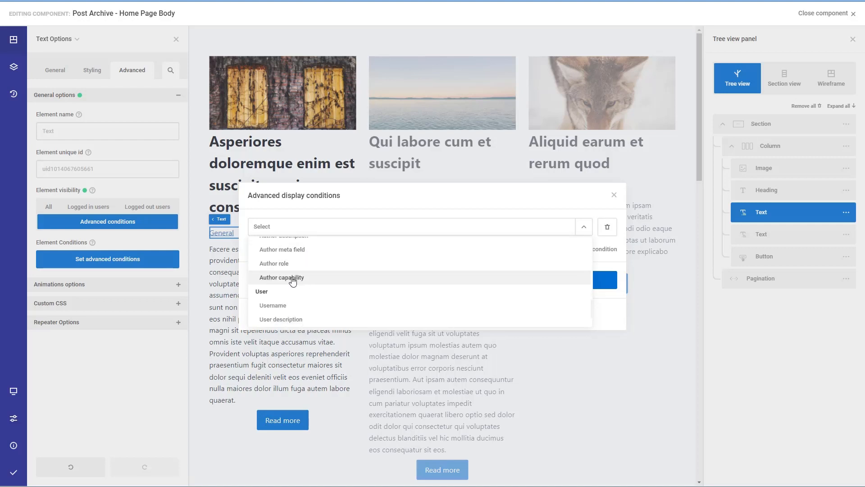
{"action": "scroll", "coordinate": [314, 270], "scroll_direction": "down", "scroll_amount": 1}
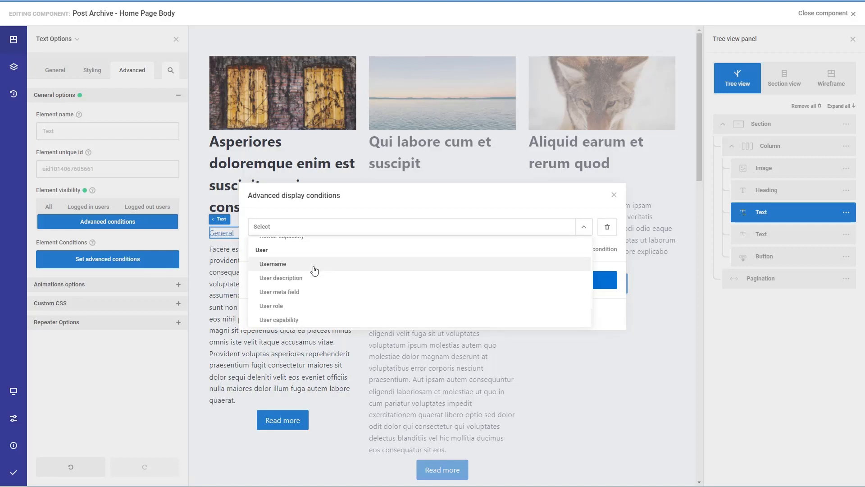